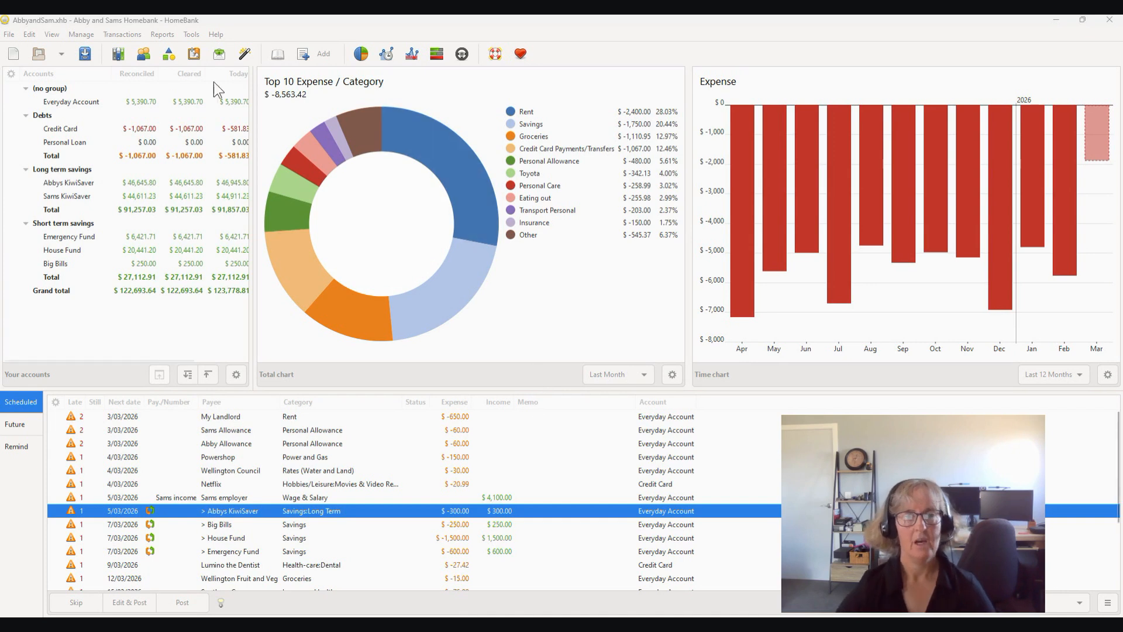
# Step: Open the Statistics report and hide its percentage columns
pyautogui.click(157, 37)
pyautogui.click(158, 36)
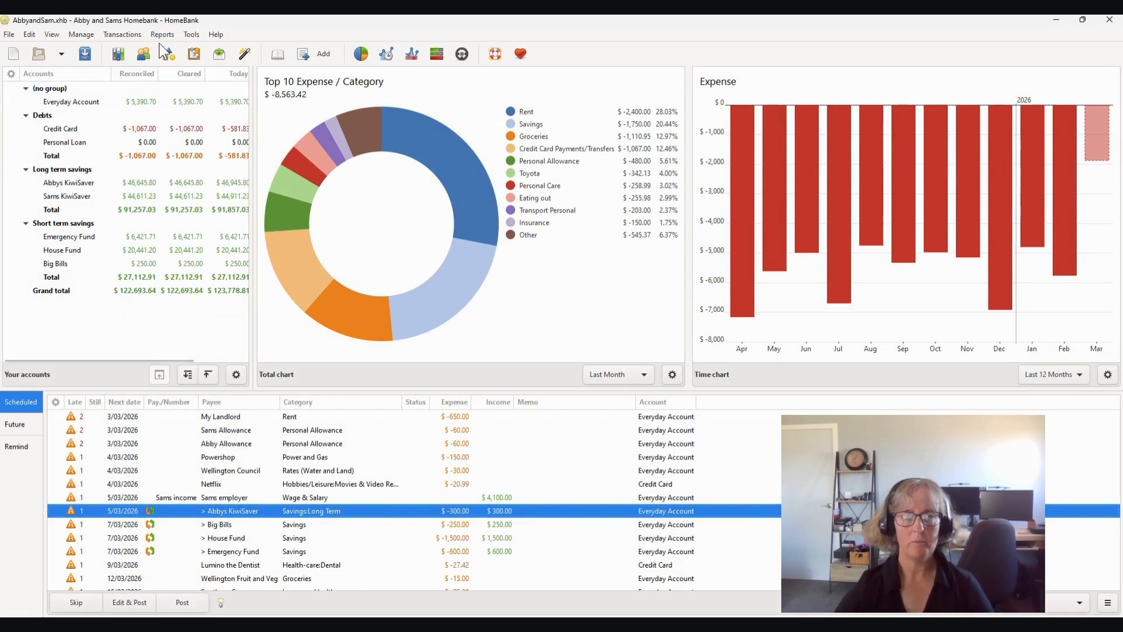
pyautogui.click(160, 37)
pyautogui.click(168, 49)
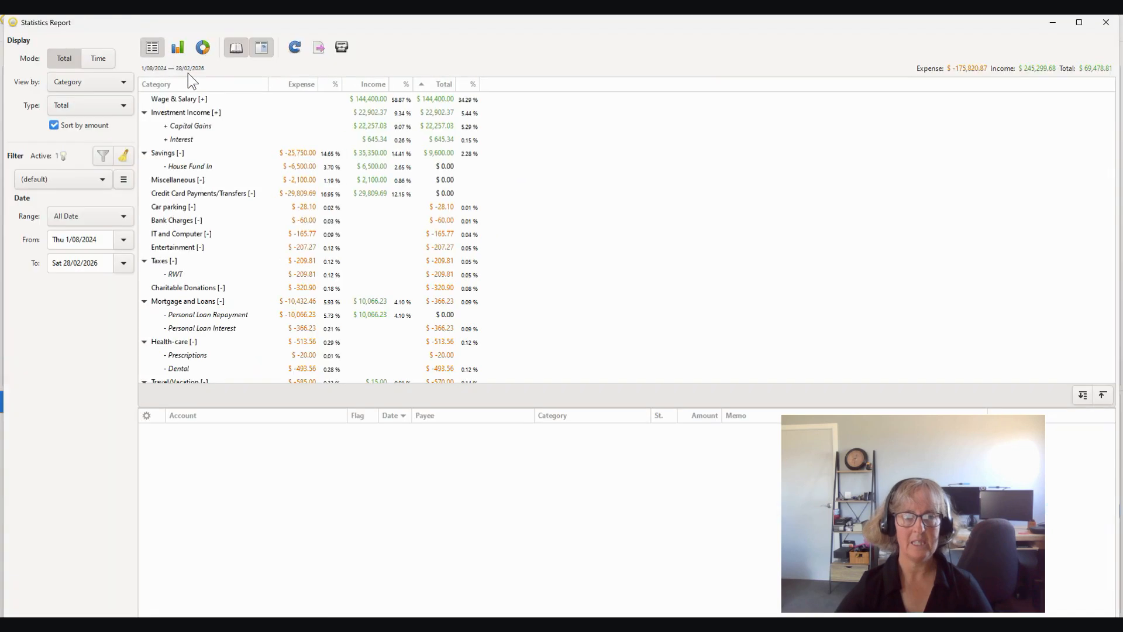
pyautogui.click(260, 49)
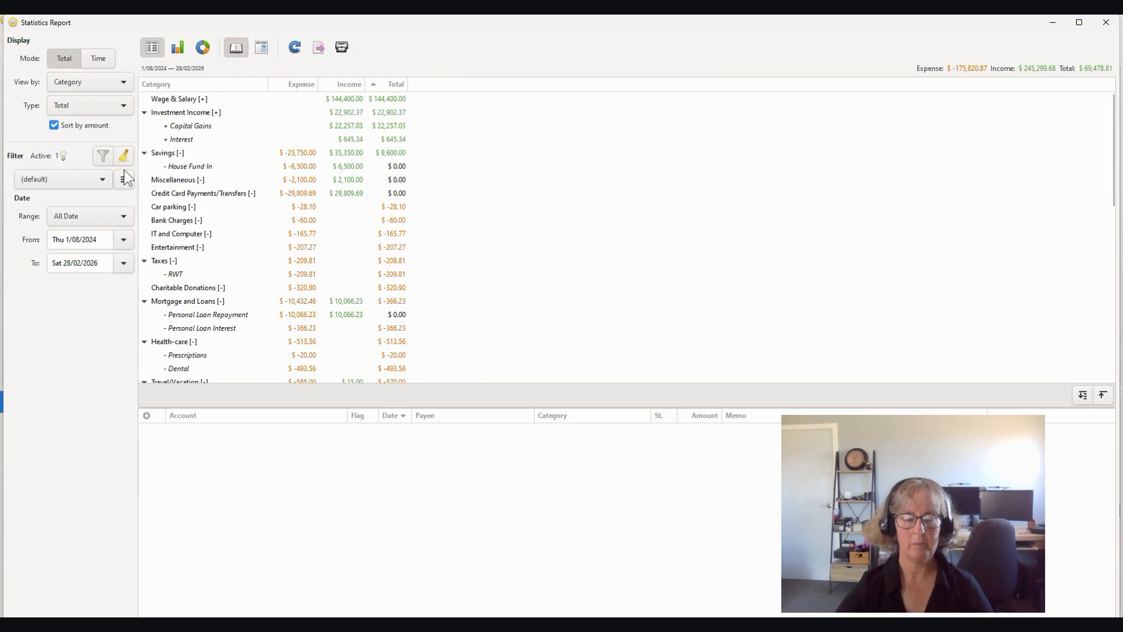
# Step: Apply the saved BillsIncomeSpending filter to the report and set the end date to 28/02/2026
pyautogui.click(107, 185)
pyautogui.click(65, 216)
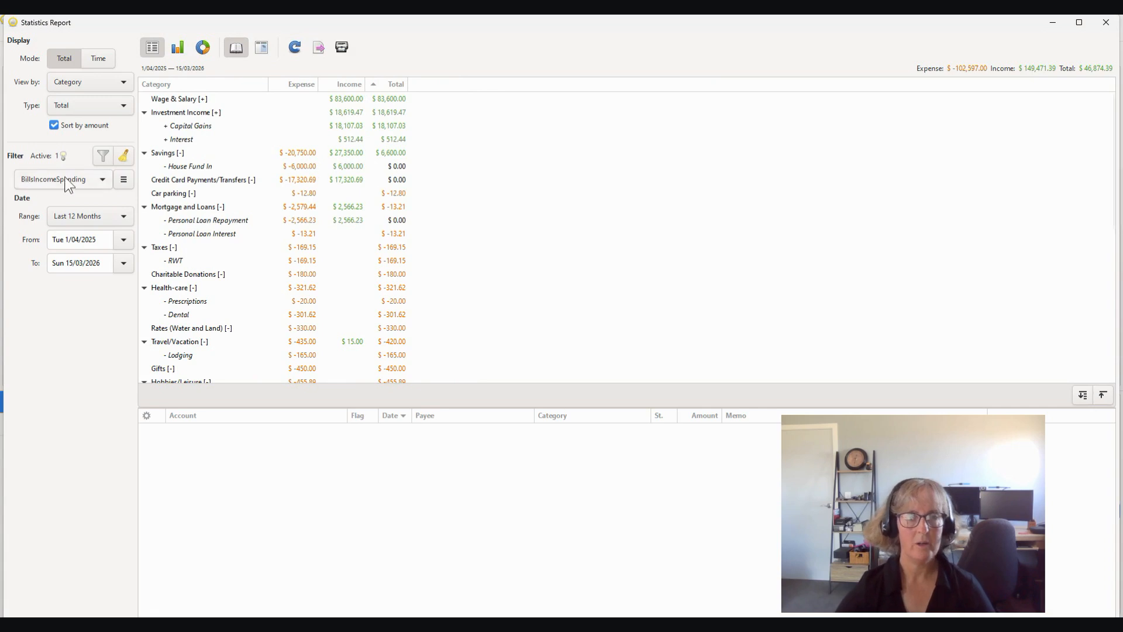
pyautogui.click(123, 263)
pyautogui.click(109, 320)
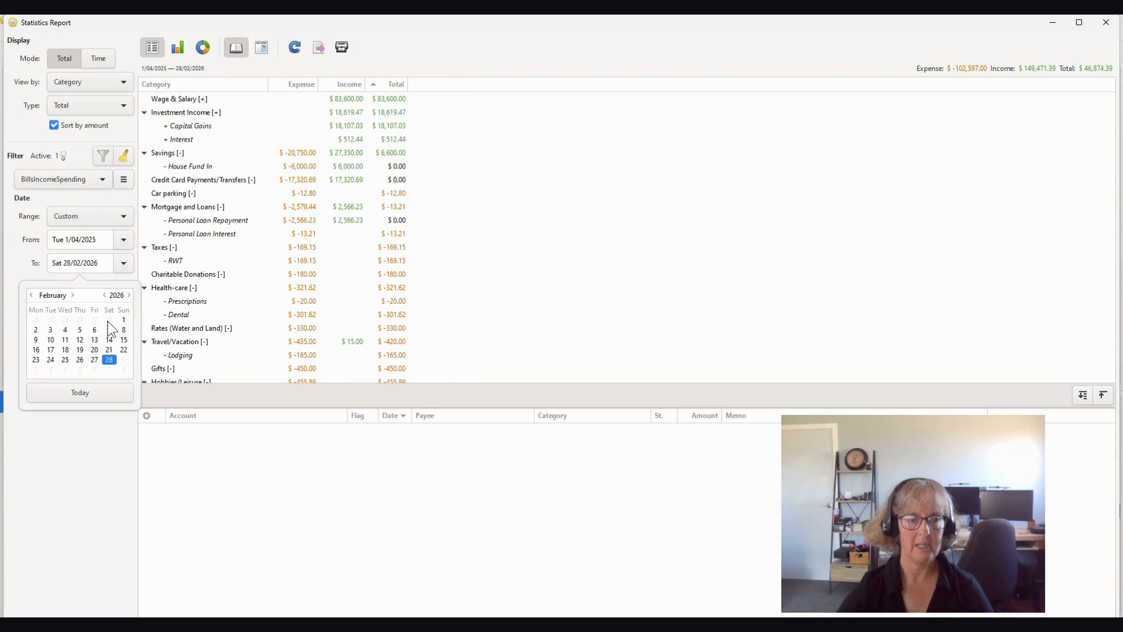
pyautogui.click(47, 459)
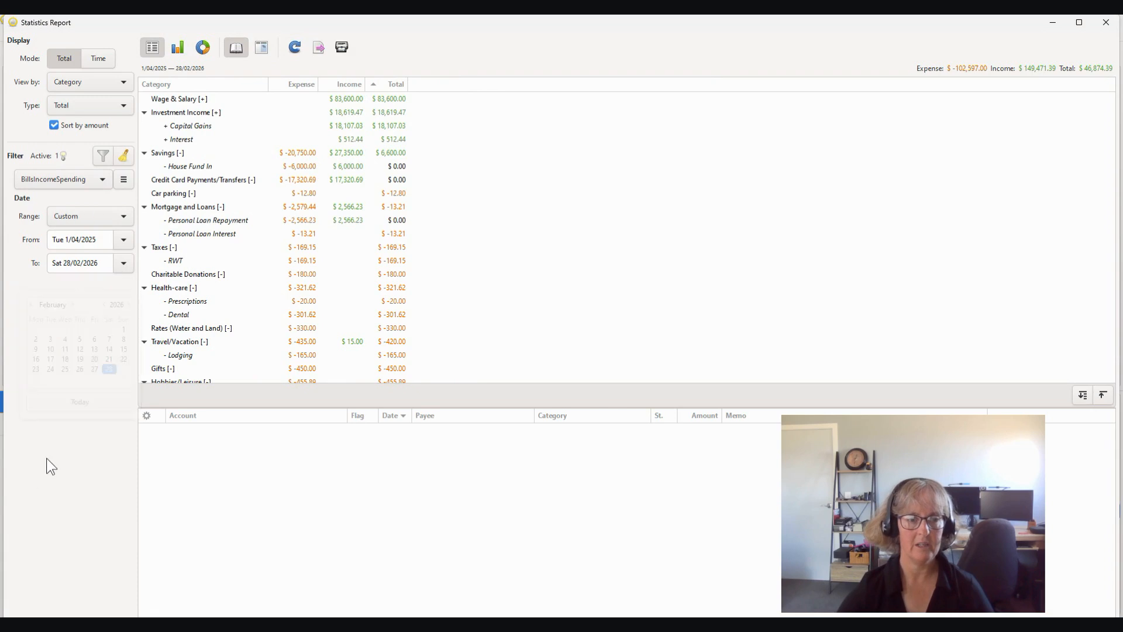
# Step: Show the report in Time mode by month and export the result to CSV, overwriting BillsIncomeSpendingcsv.csv in Desktop/Homebank/Source Data
pyautogui.click(99, 60)
pyautogui.click(91, 131)
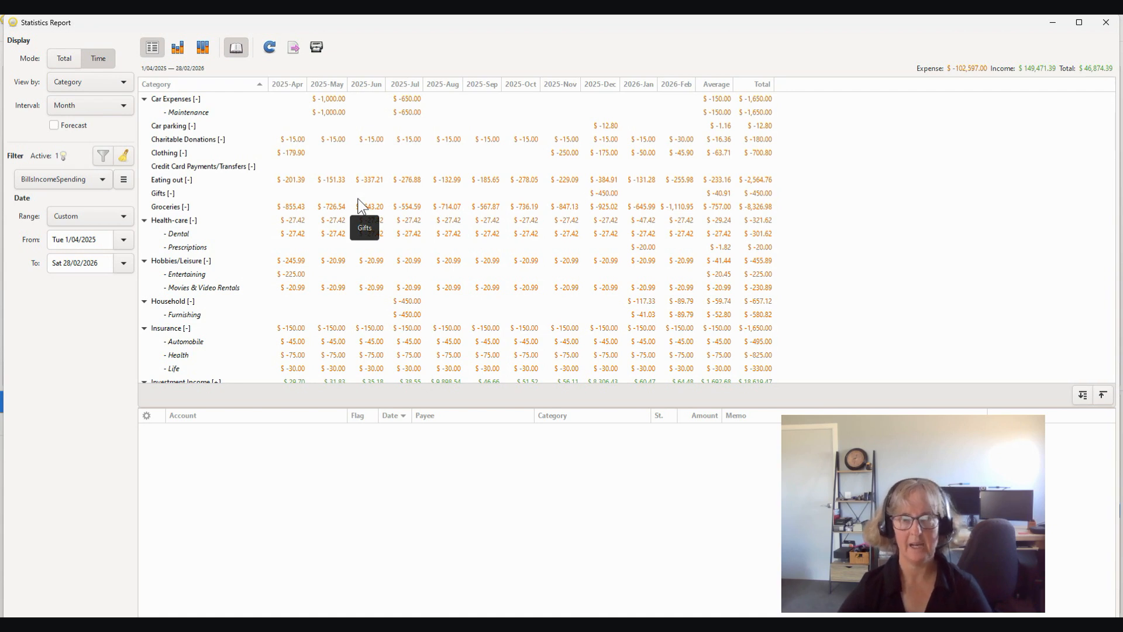
pyautogui.click(294, 48)
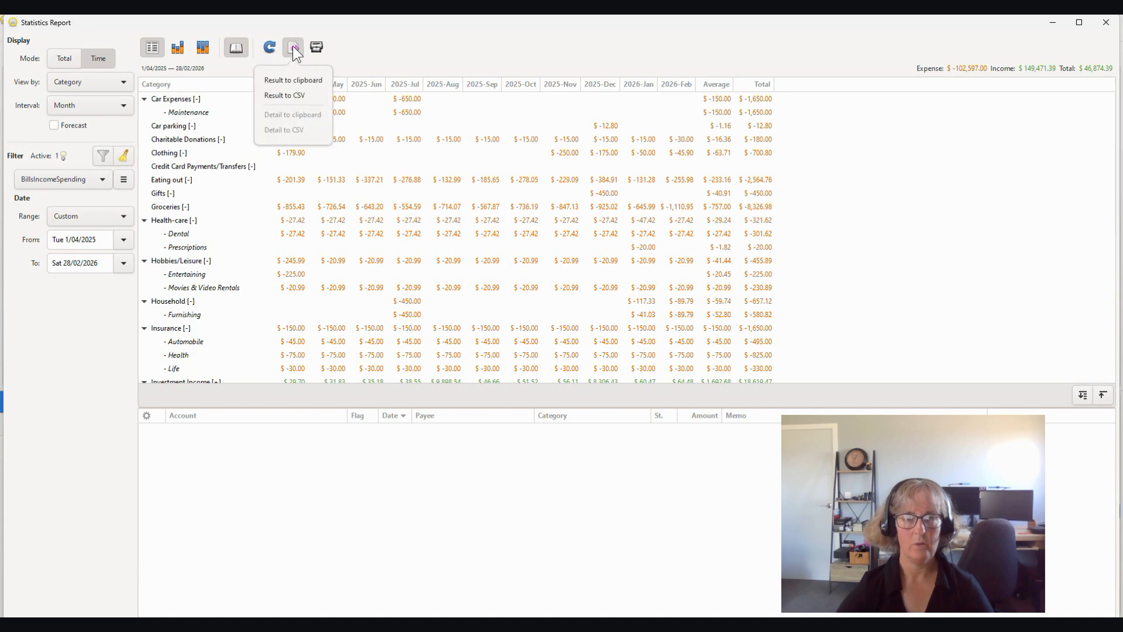
pyautogui.click(284, 95)
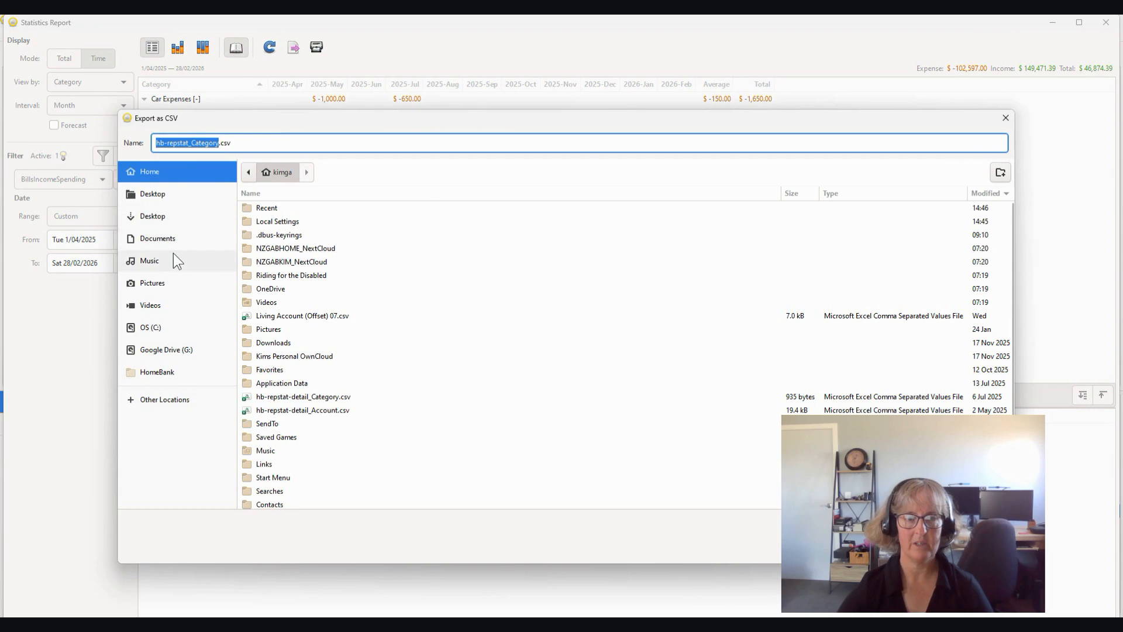
pyautogui.click(155, 199)
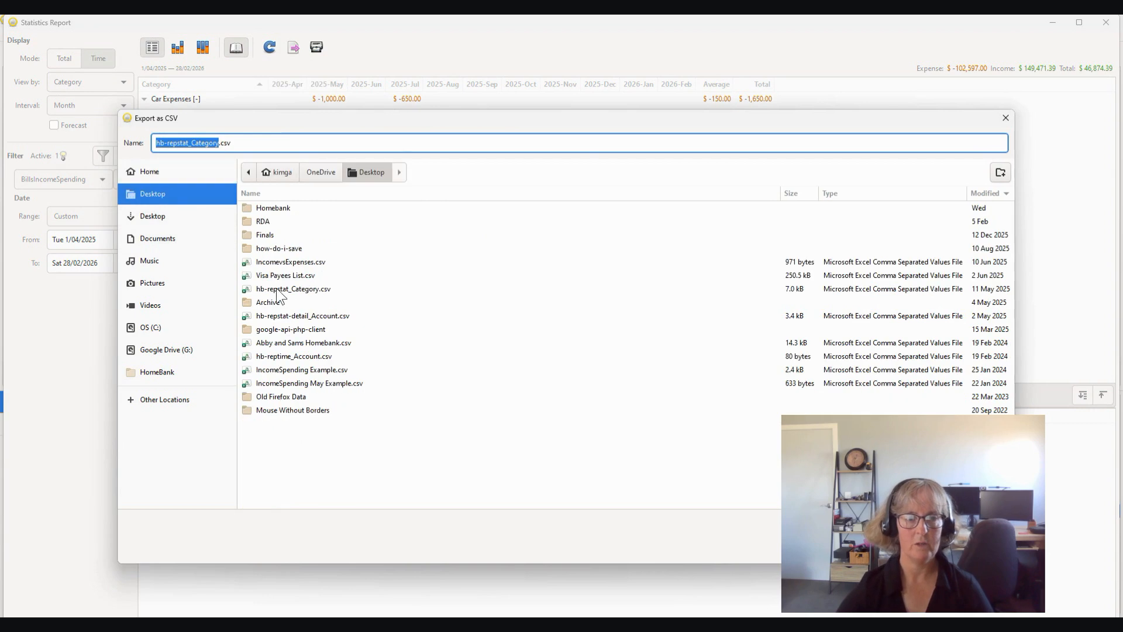
pyautogui.doubleClick(261, 211)
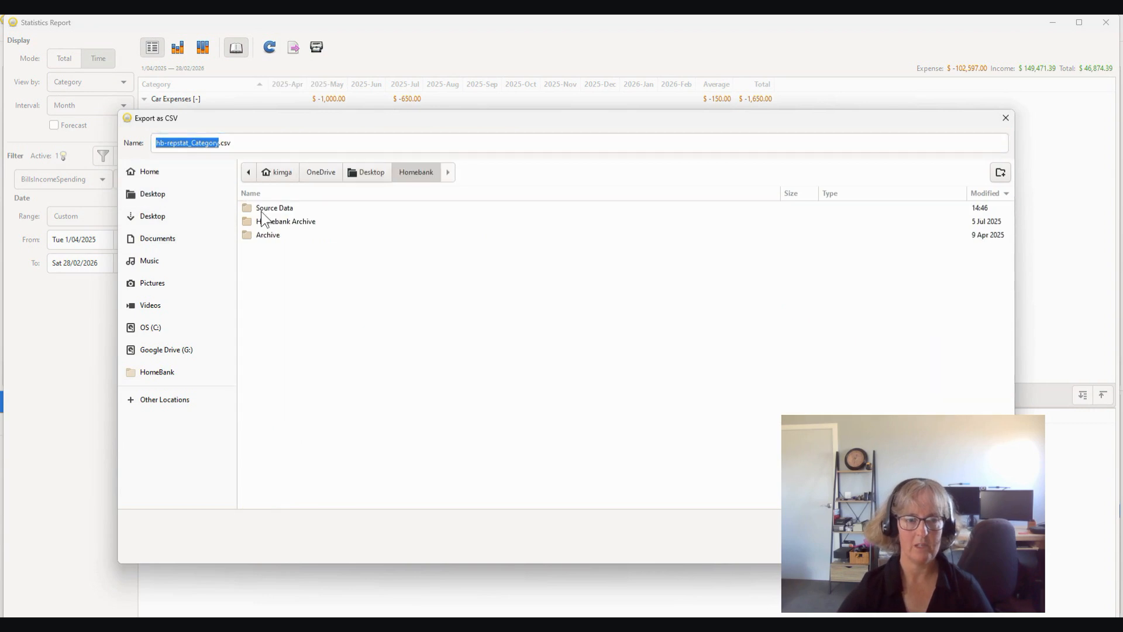
pyautogui.doubleClick(261, 211)
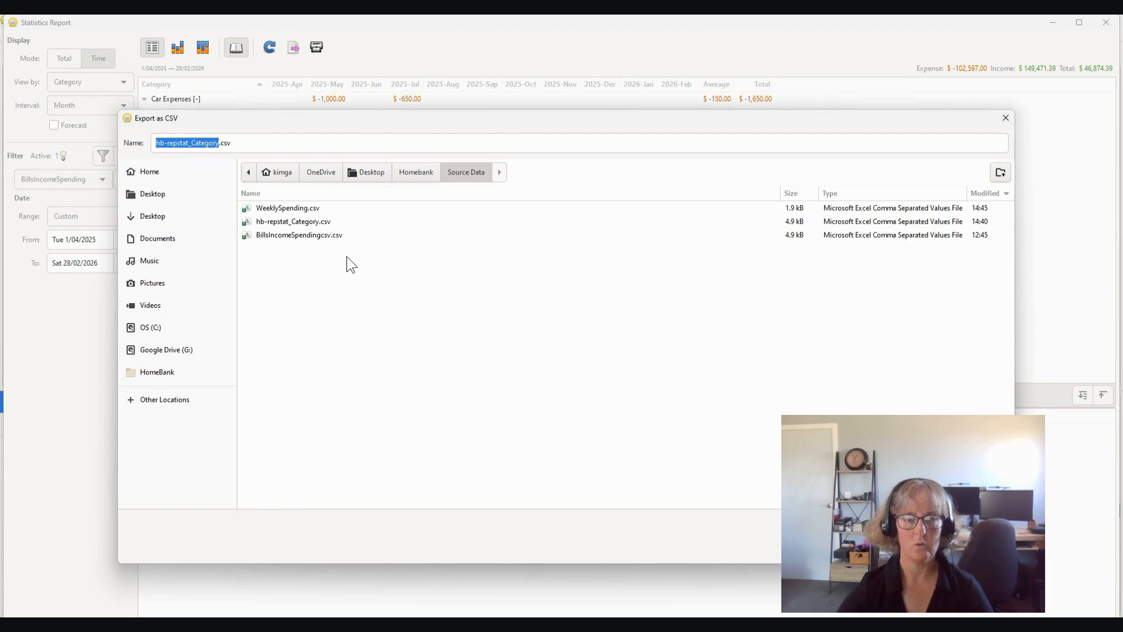
pyautogui.click(275, 234)
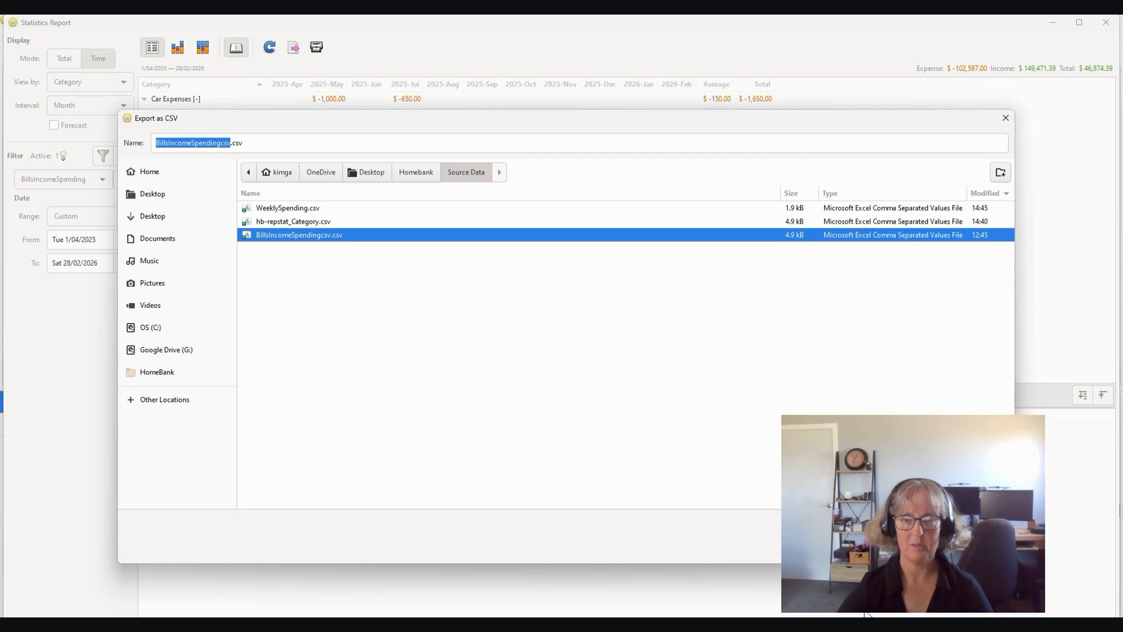
pyautogui.click(988, 548)
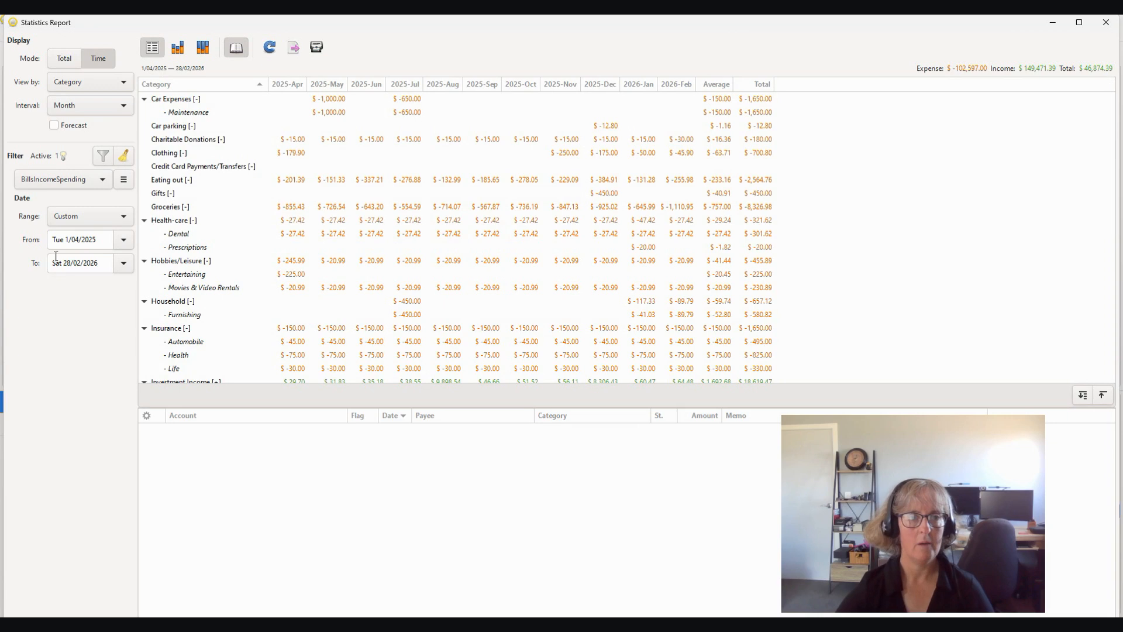
# Step: Set the report's date range to Last Month and its interval to Week
pyautogui.click(125, 221)
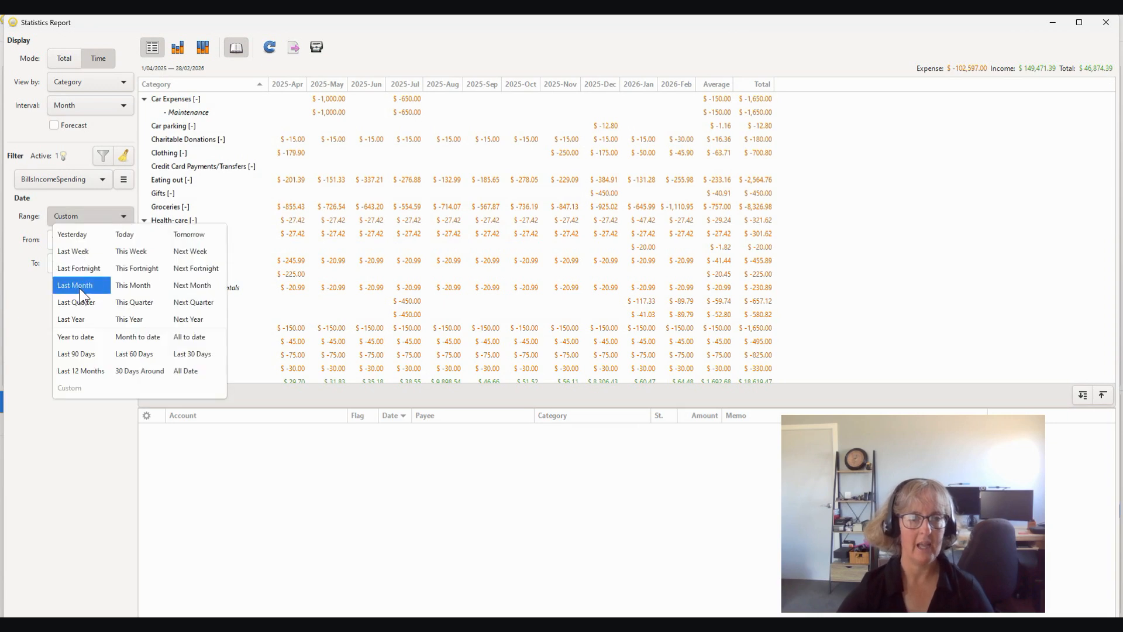
pyautogui.click(79, 288)
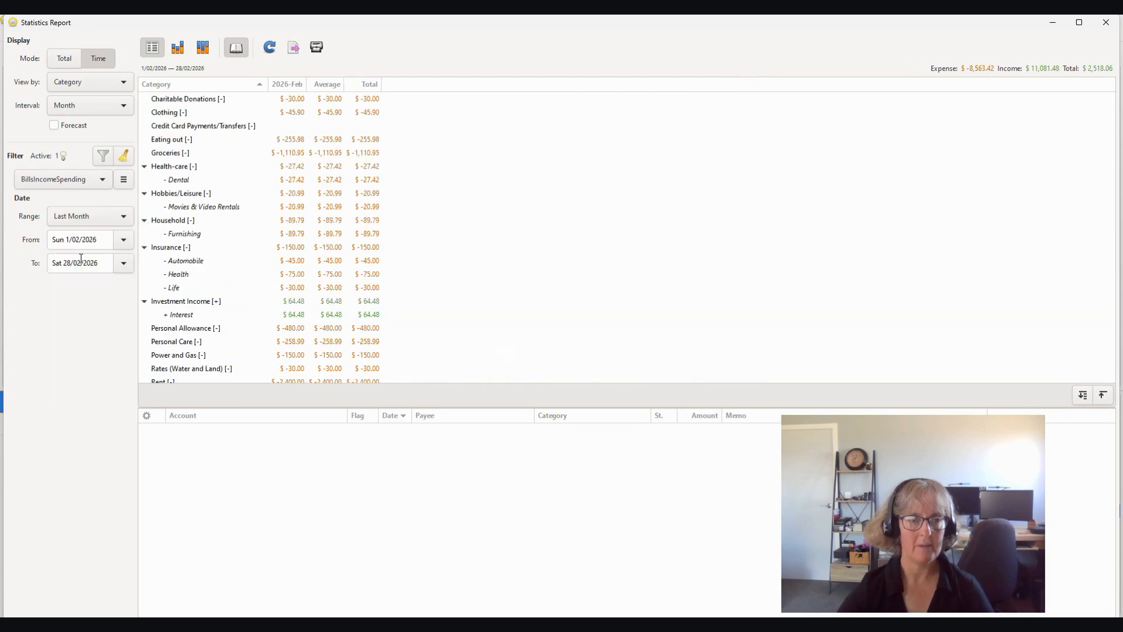
pyautogui.click(124, 101)
pyautogui.click(120, 107)
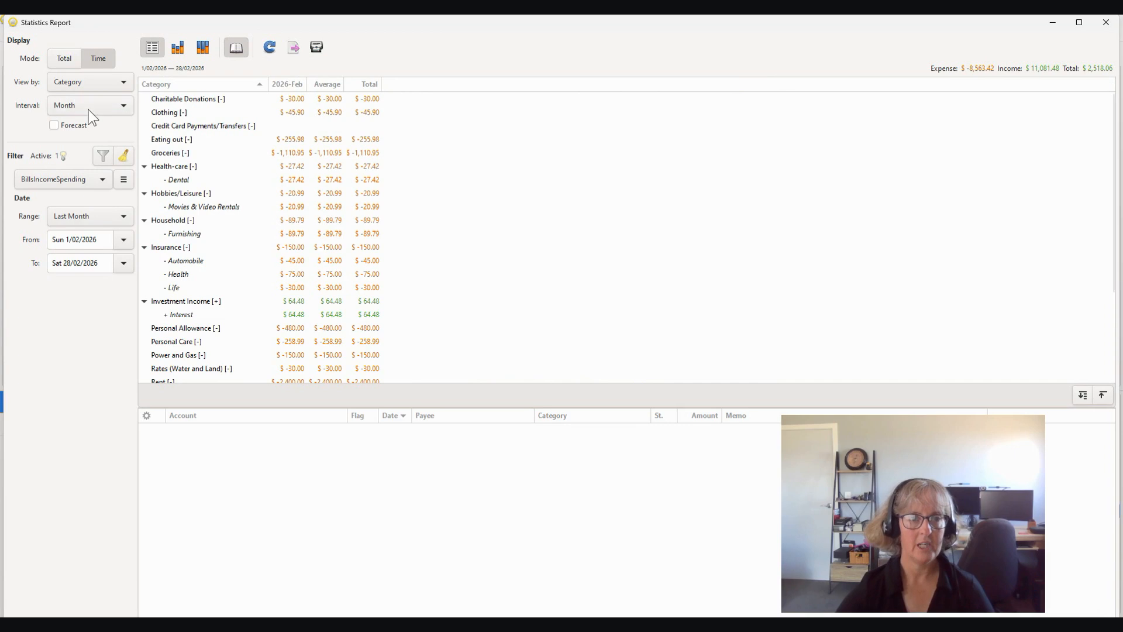
pyautogui.click(122, 103)
pyautogui.click(66, 75)
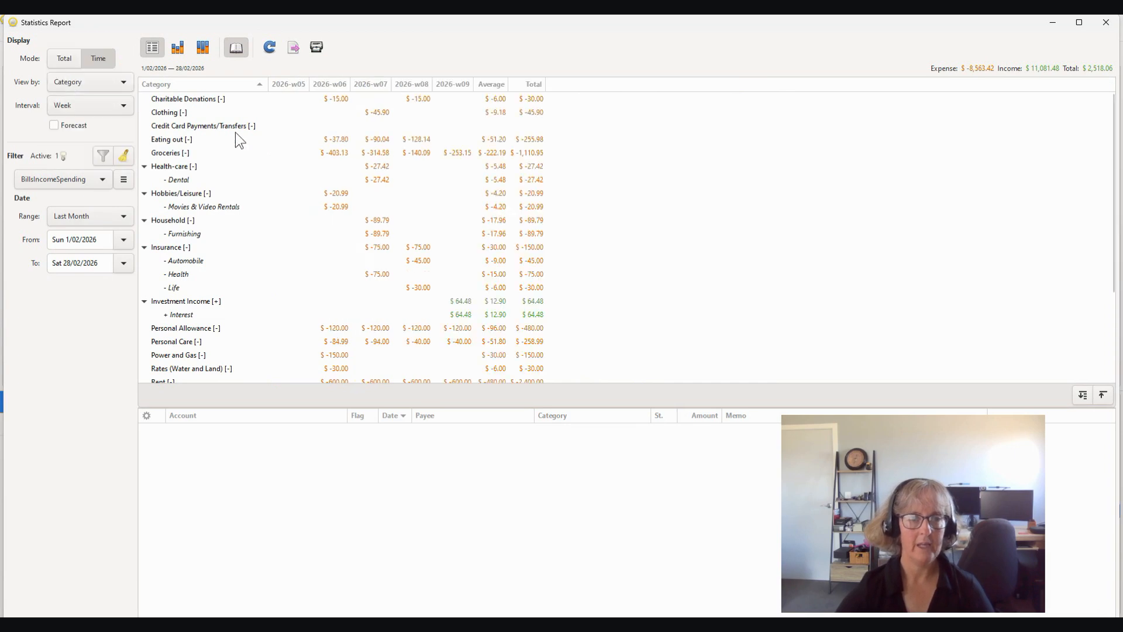
# Step: Collapse all subcategories and export the result to CSV, overwriting WeeklySpending.csv in Desktop/Homebank/Source Data
pyautogui.click(1102, 395)
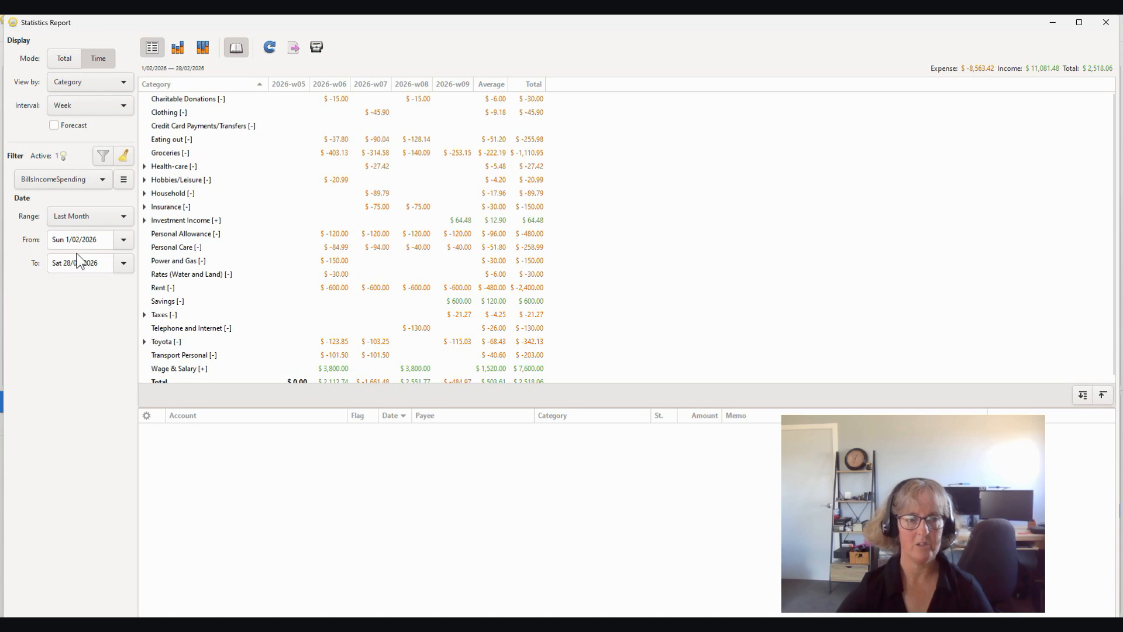
pyautogui.click(294, 47)
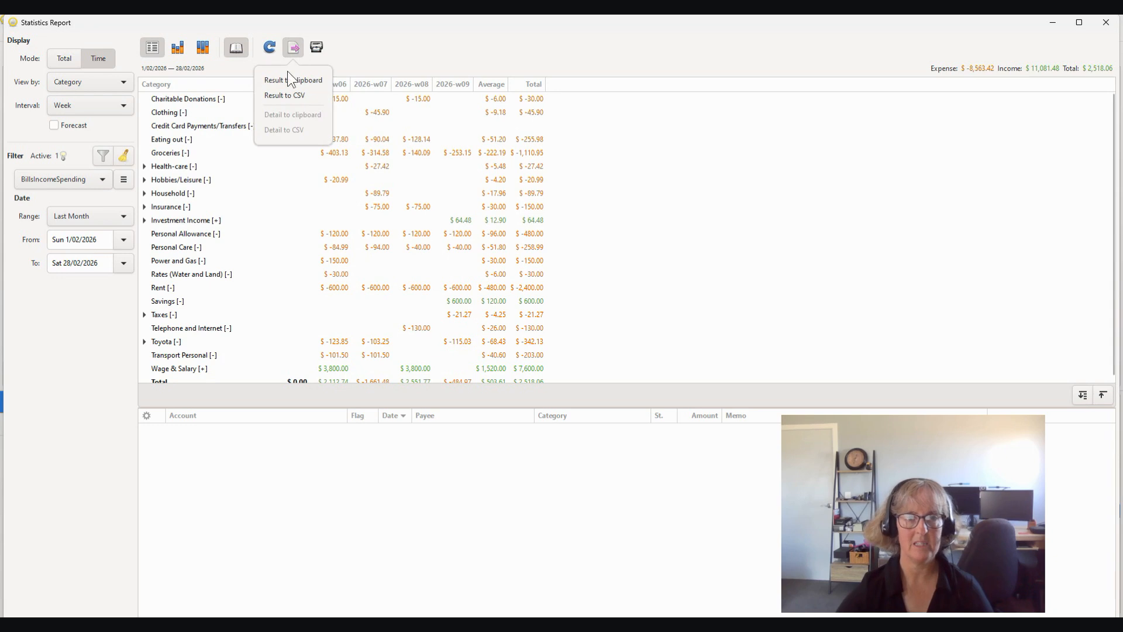
pyautogui.click(286, 96)
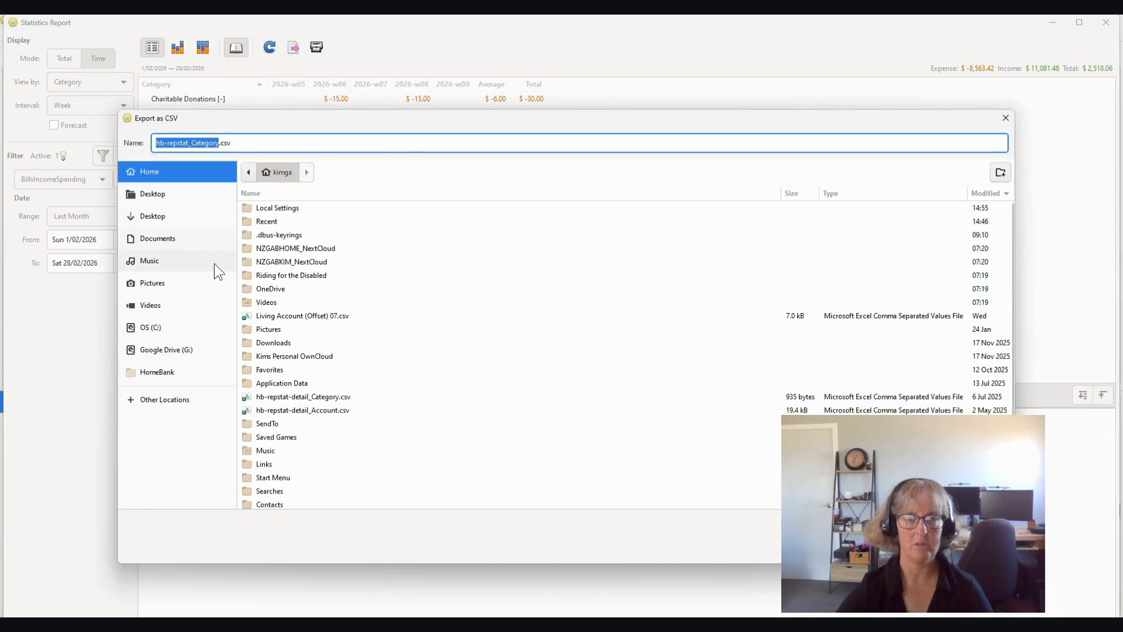
pyautogui.click(163, 196)
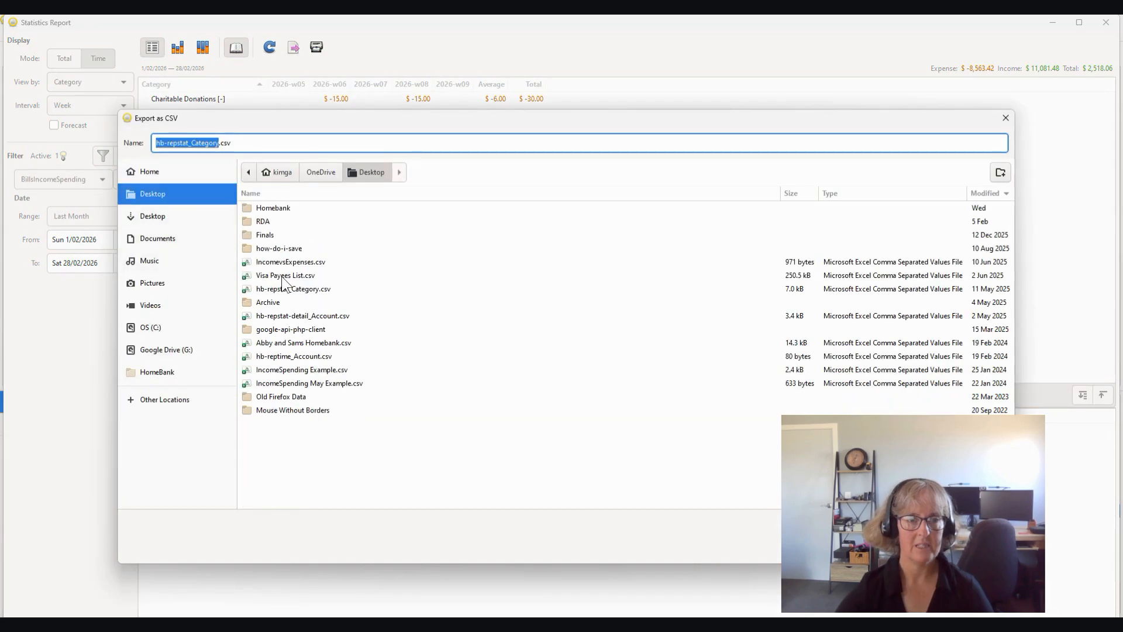
pyautogui.doubleClick(271, 207)
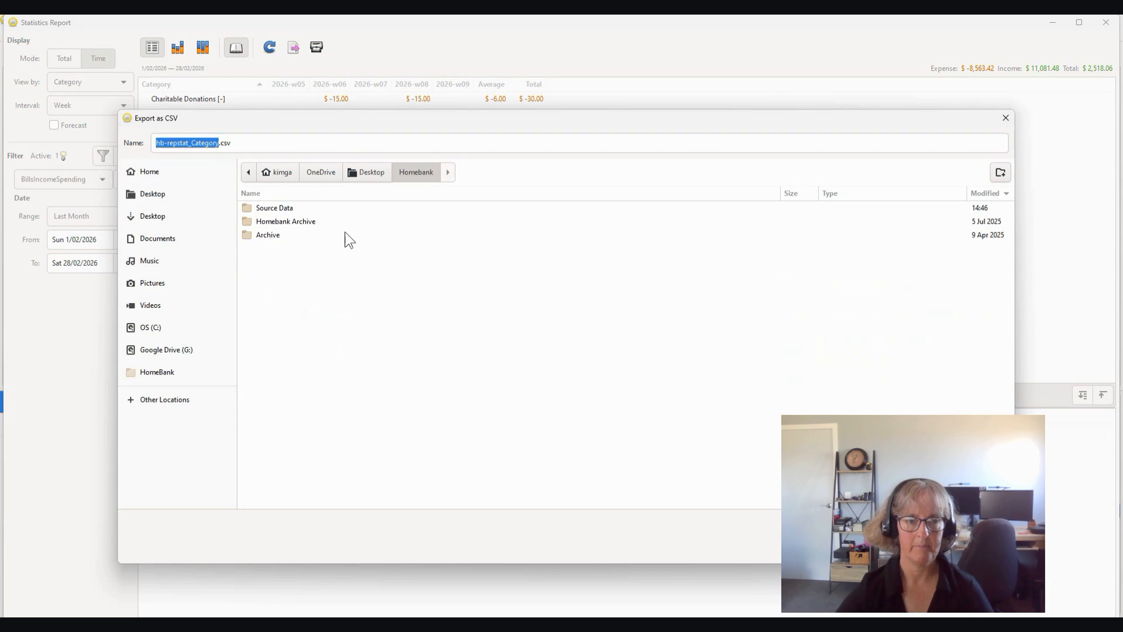
pyautogui.doubleClick(276, 209)
pyautogui.click(280, 222)
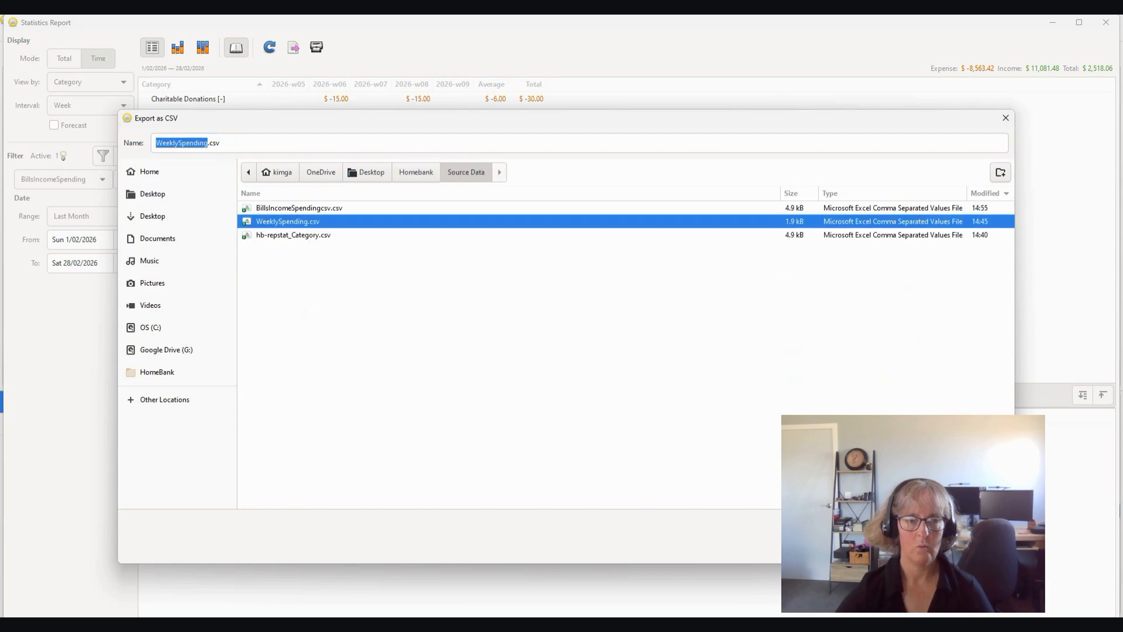
pyautogui.press('Return')
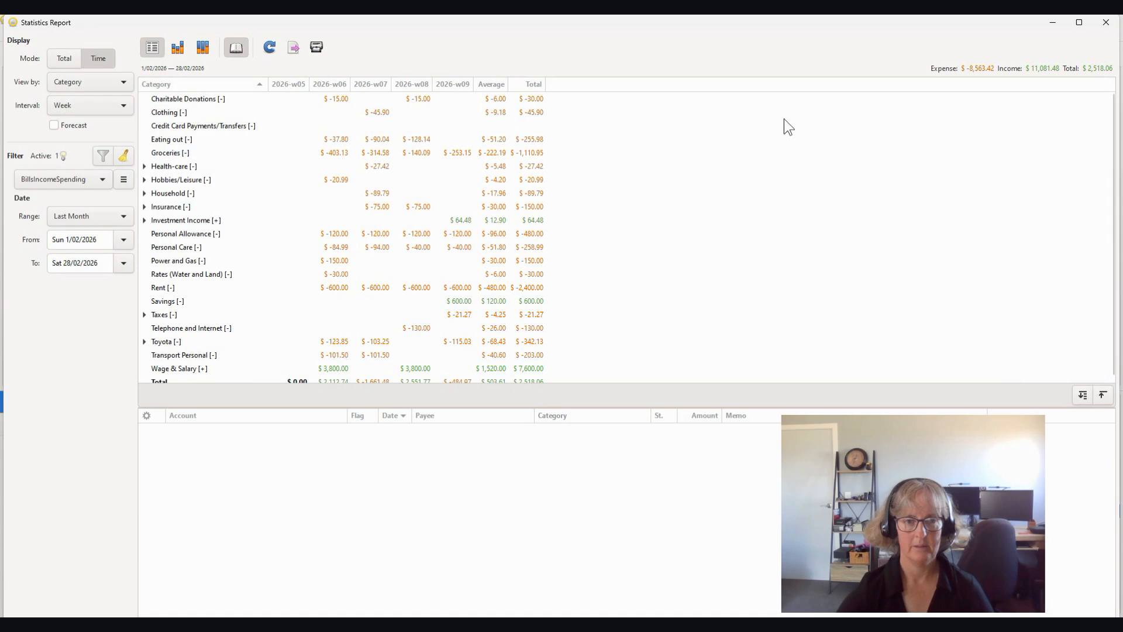
# Step: Switch to the Source Data folder in File Explorer, widen the Type column and open the BillsIncomeSpendingcsv file in Excel
pyautogui.click(1055, 22)
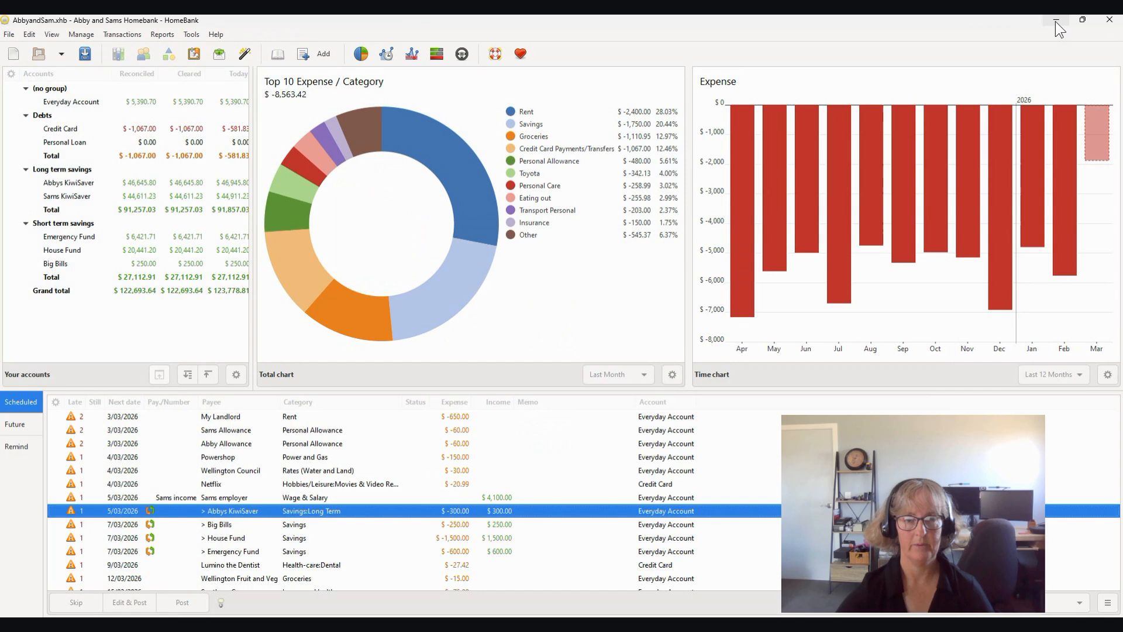
pyautogui.hotkey('alt', 'Tab')
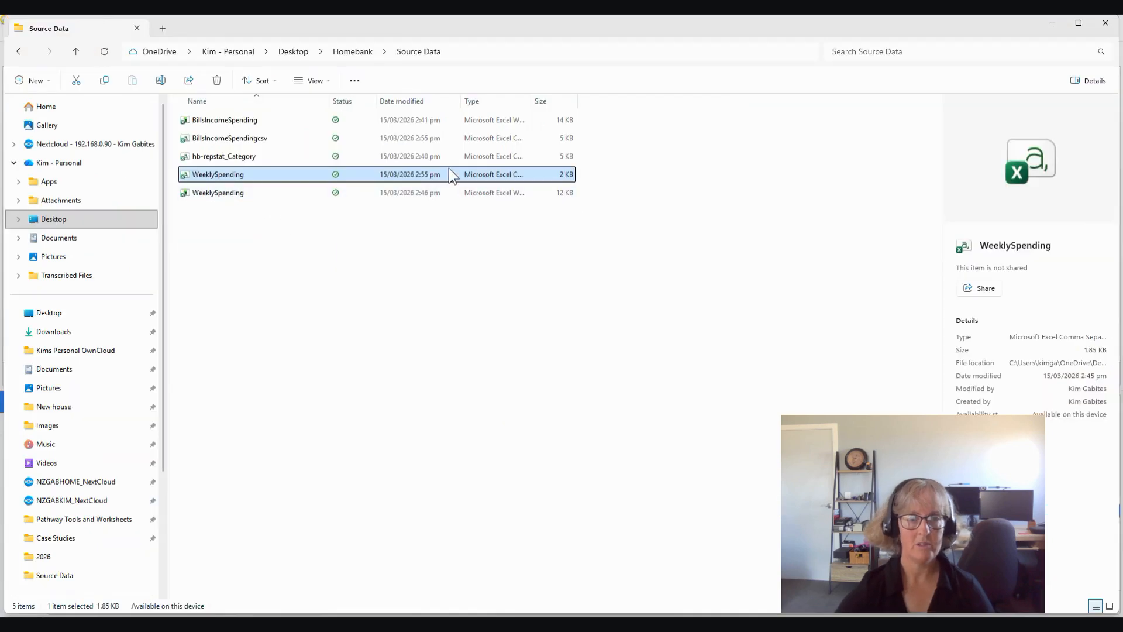
pyautogui.moveTo(530, 96); pyautogui.dragTo(614, 95)
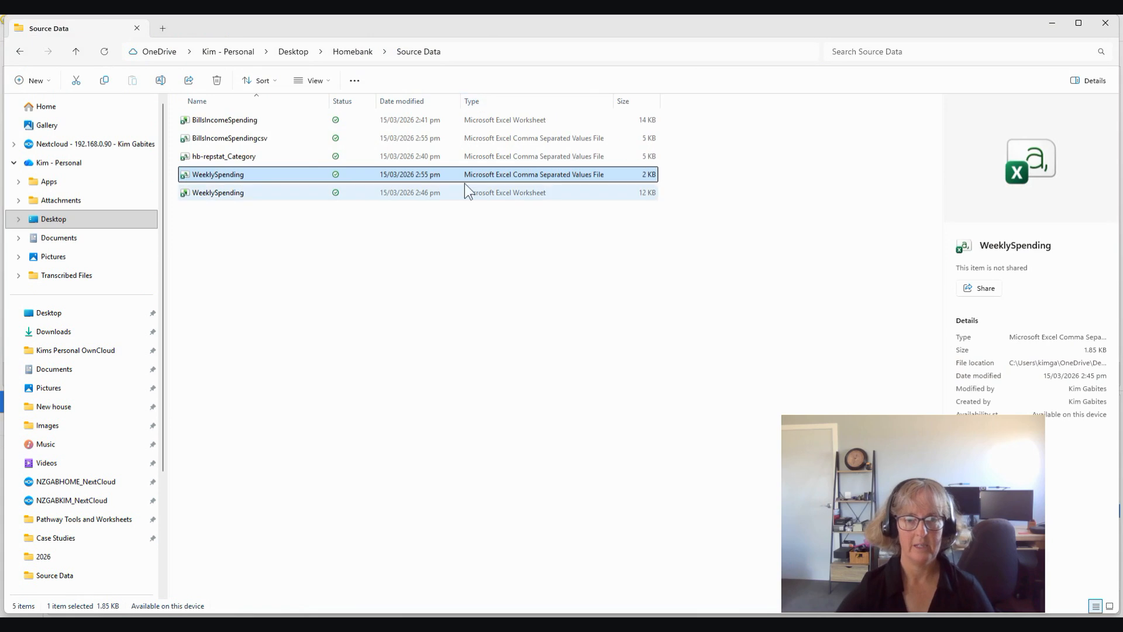
pyautogui.click(223, 139)
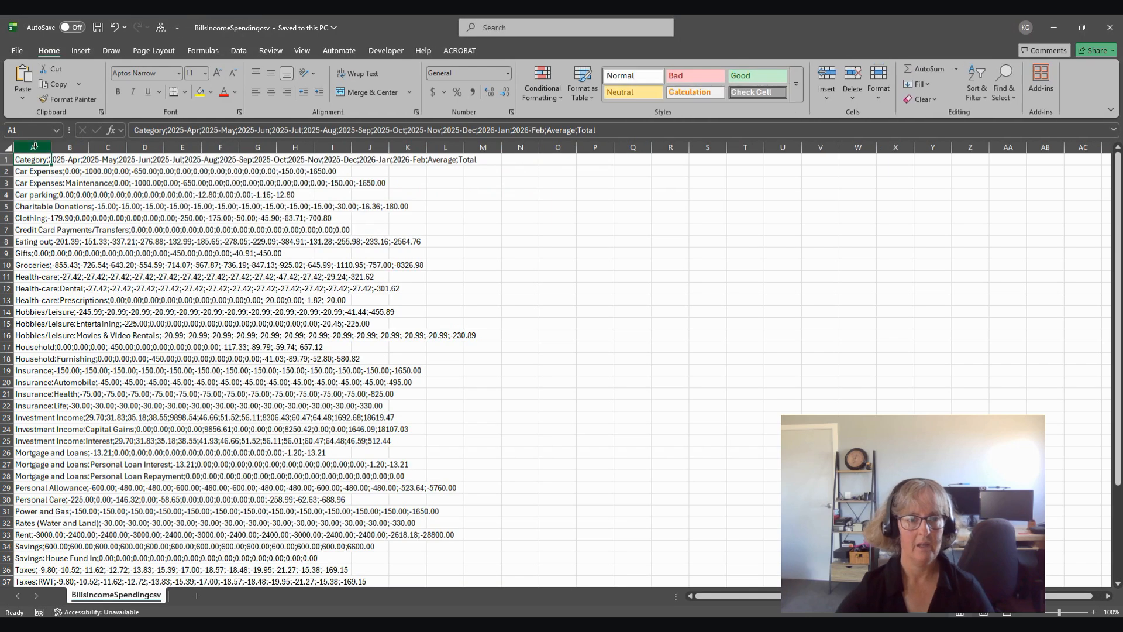
# Step: Split column A into separate columns with Text to Columns, using Delimited, Semicolon and General format, replacing the existing data
pyautogui.click(34, 147)
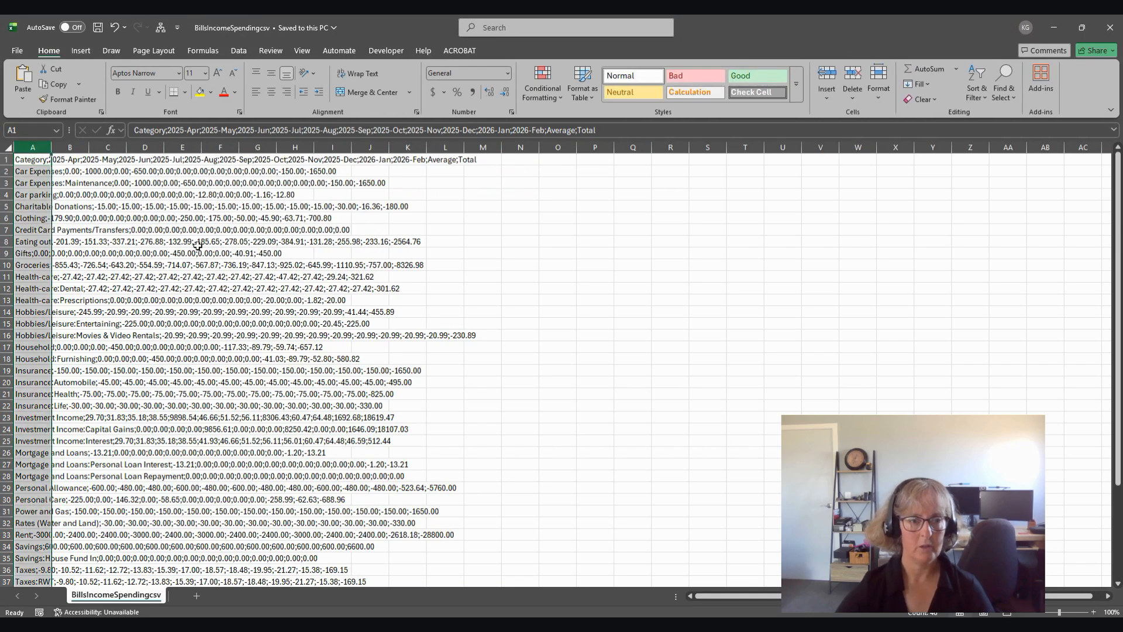
pyautogui.click(240, 52)
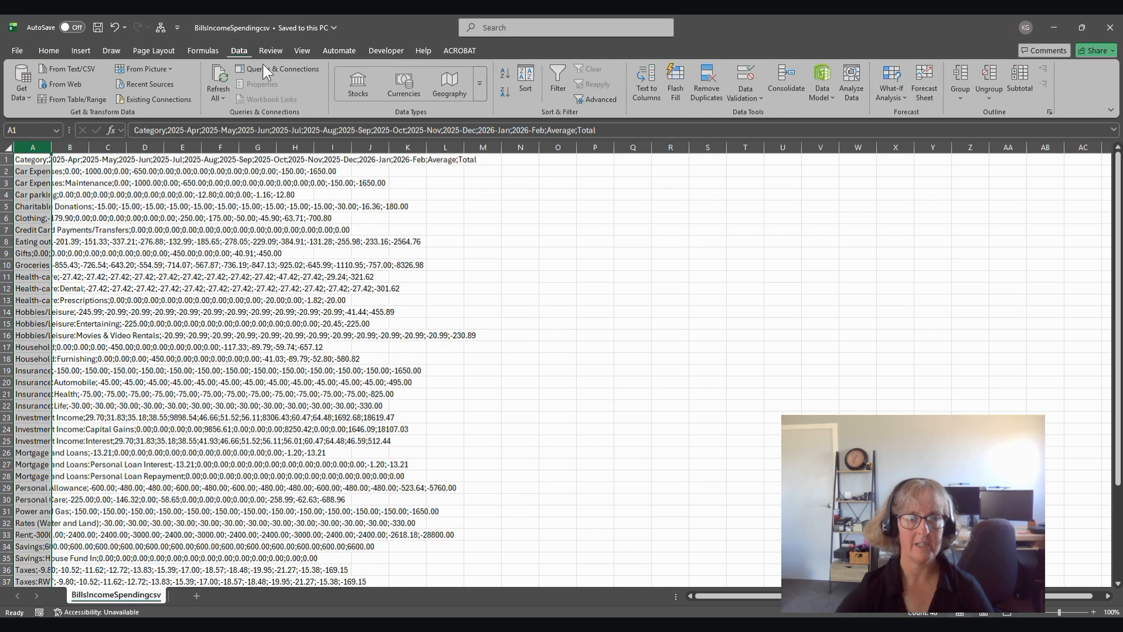
pyautogui.click(648, 80)
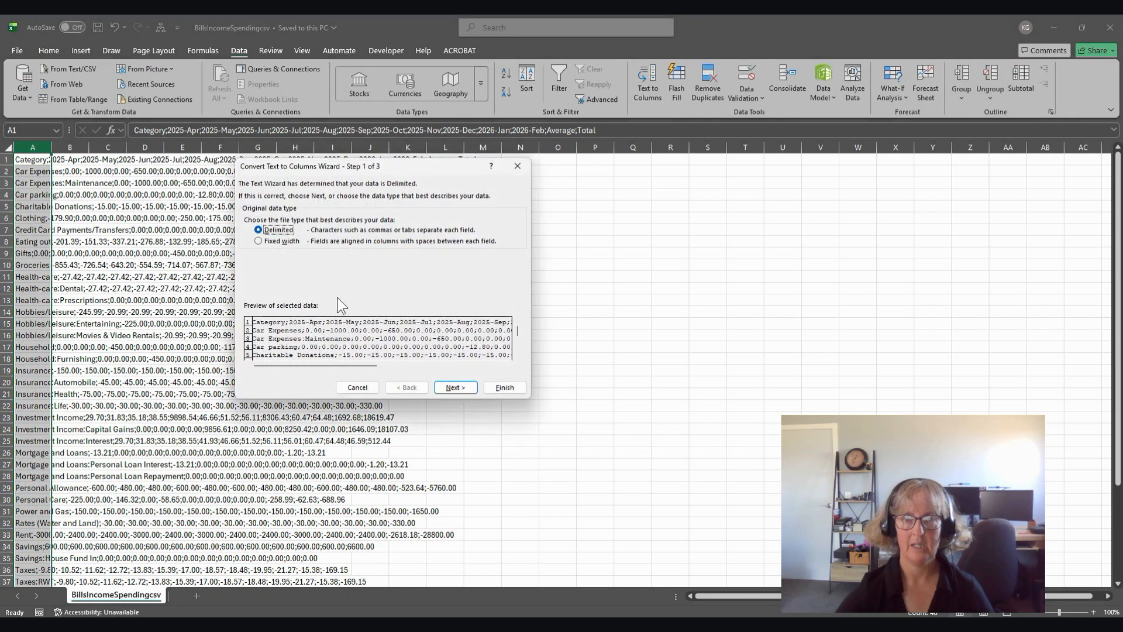
pyautogui.click(452, 388)
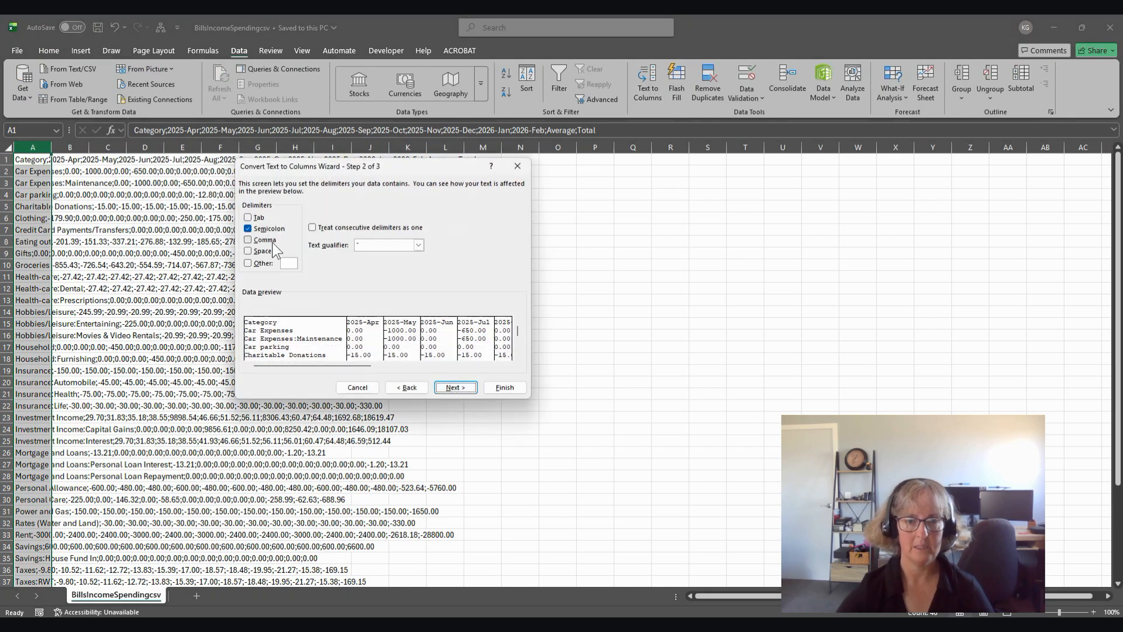
pyautogui.click(458, 388)
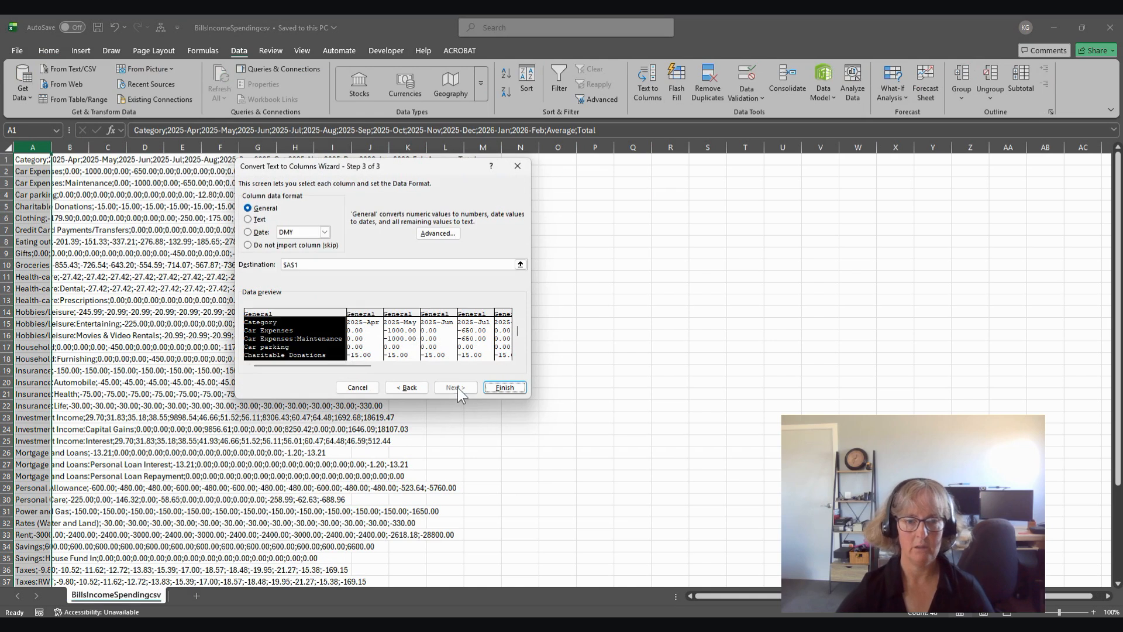
pyautogui.click(501, 387)
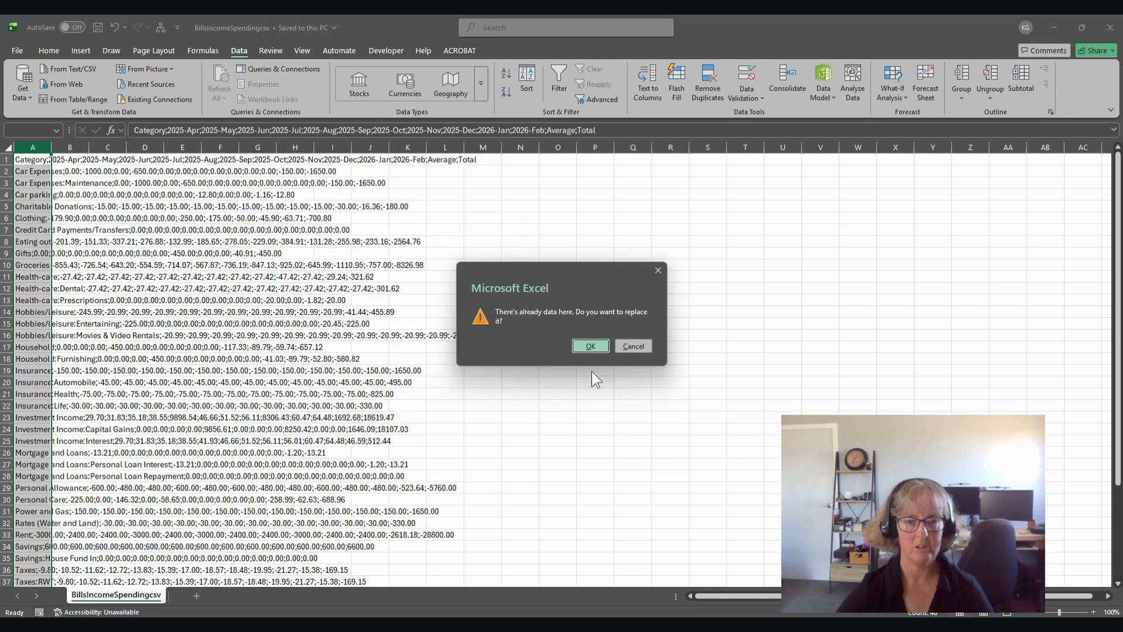
pyautogui.click(598, 347)
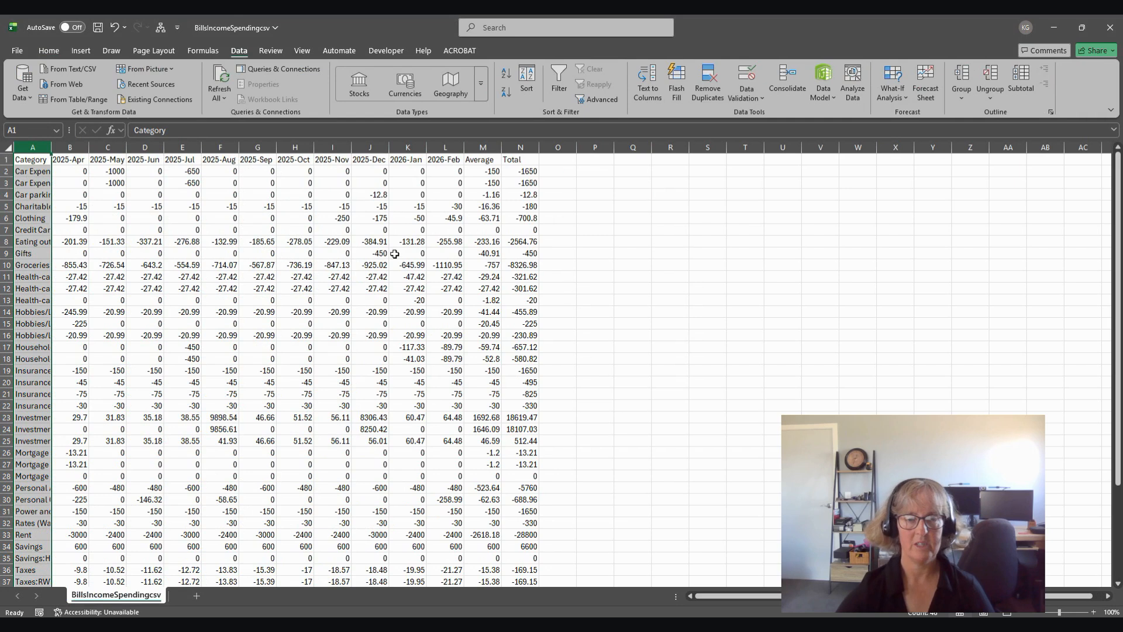
# Step: Export the split data as an Excel workbook, overwriting BillsIncomeSpending in the Source Data folder, and close that workbook
pyautogui.click(19, 51)
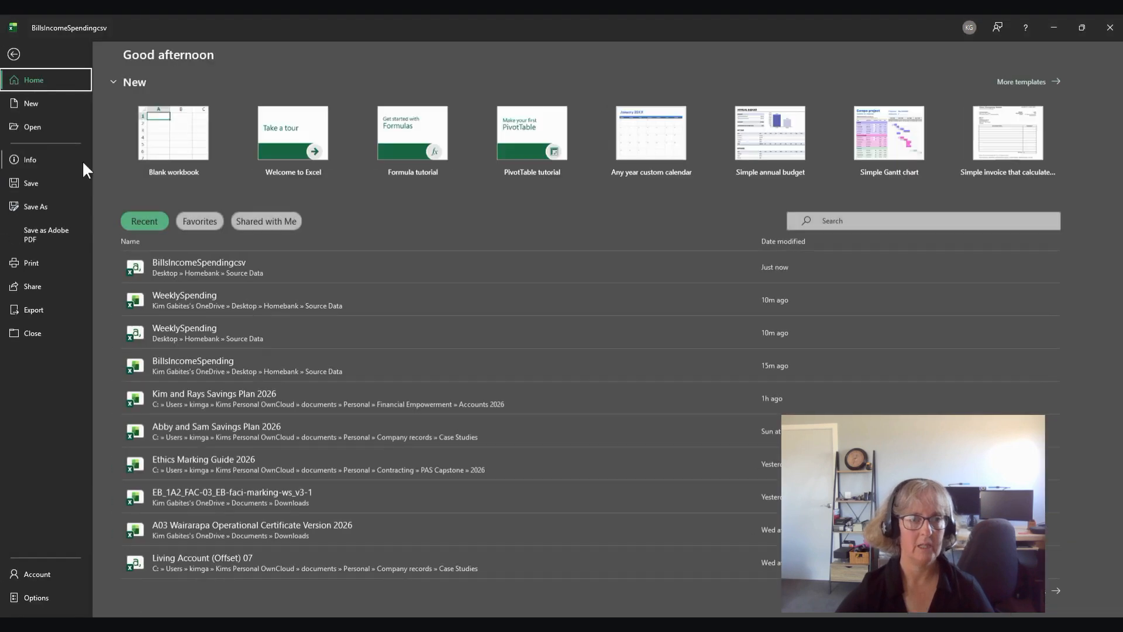
pyautogui.click(25, 308)
pyautogui.click(251, 166)
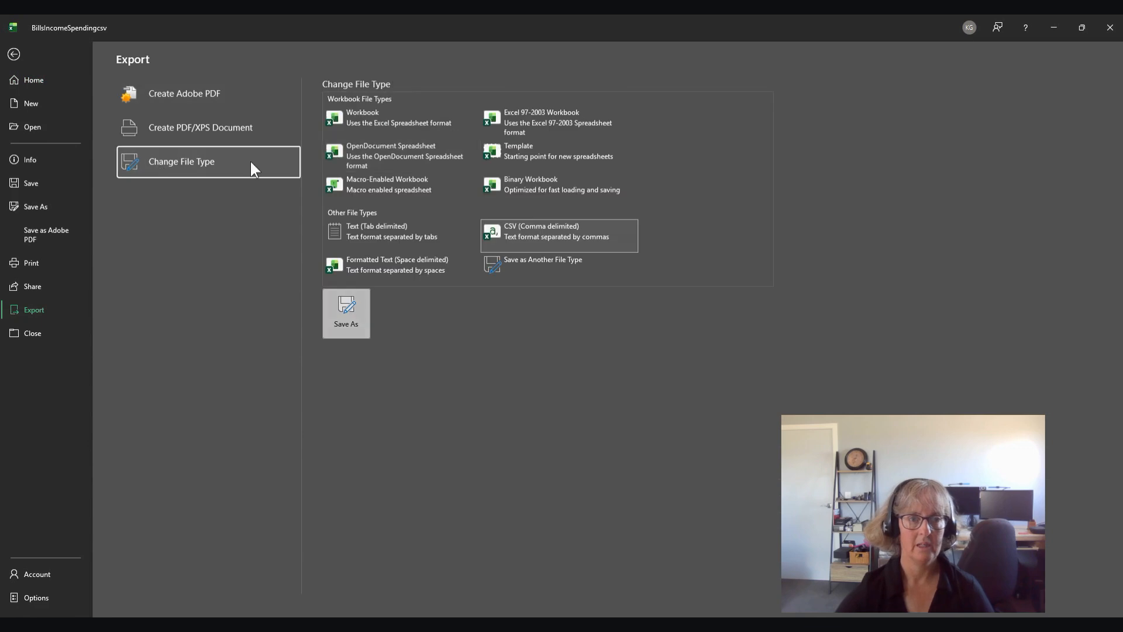
pyautogui.click(357, 121)
pyautogui.click(346, 315)
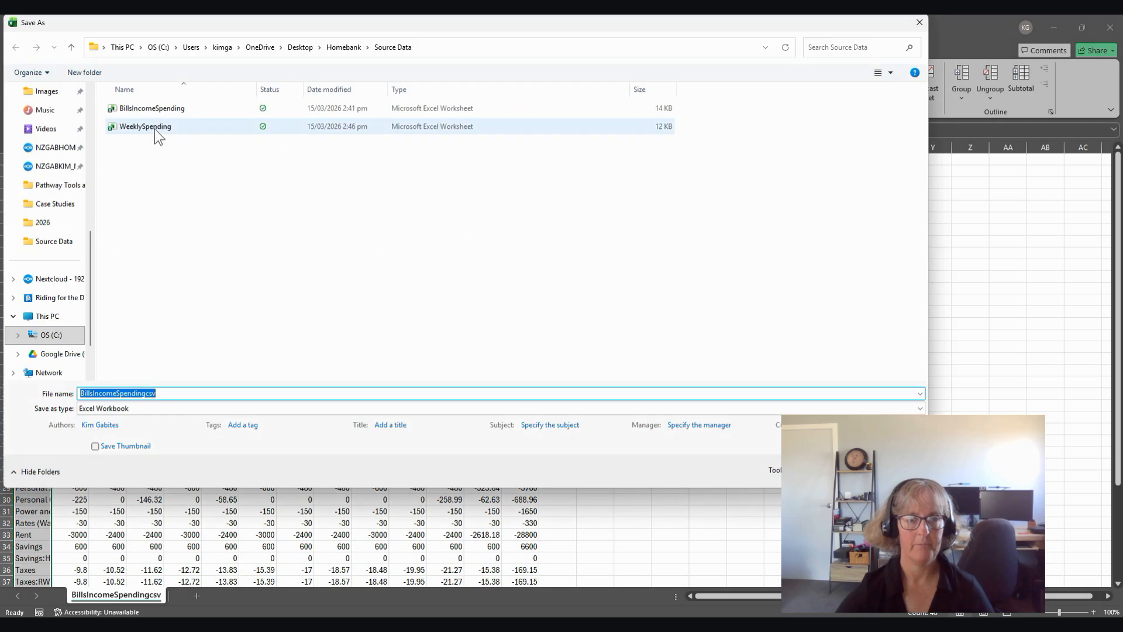
pyautogui.click(161, 108)
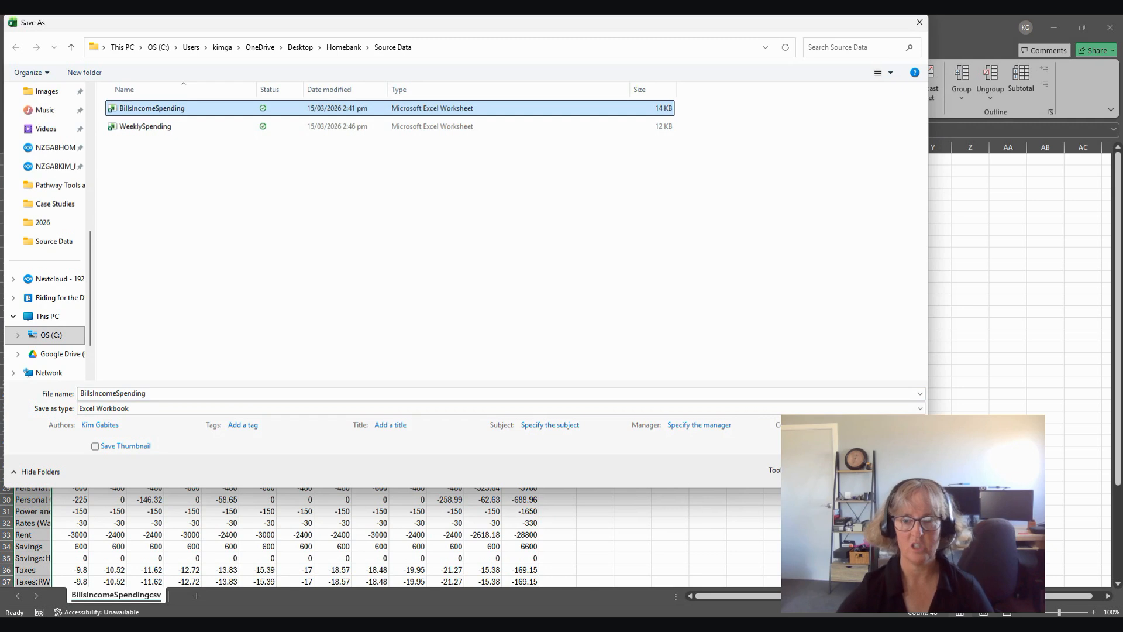
pyautogui.click(840, 470)
pyautogui.click(588, 322)
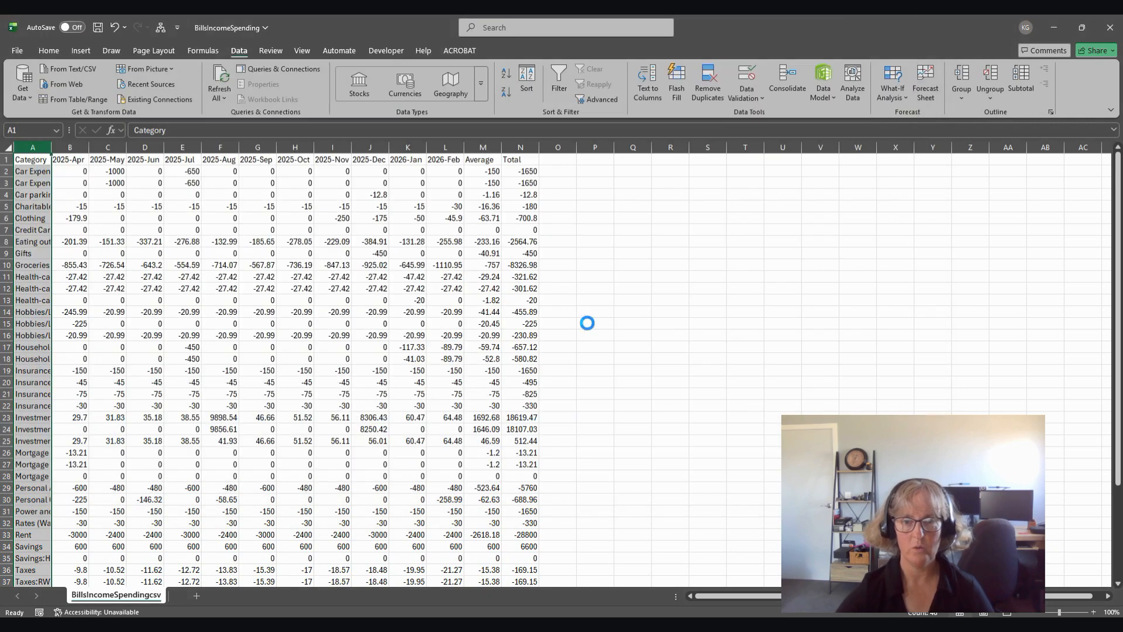
pyautogui.click(1112, 34)
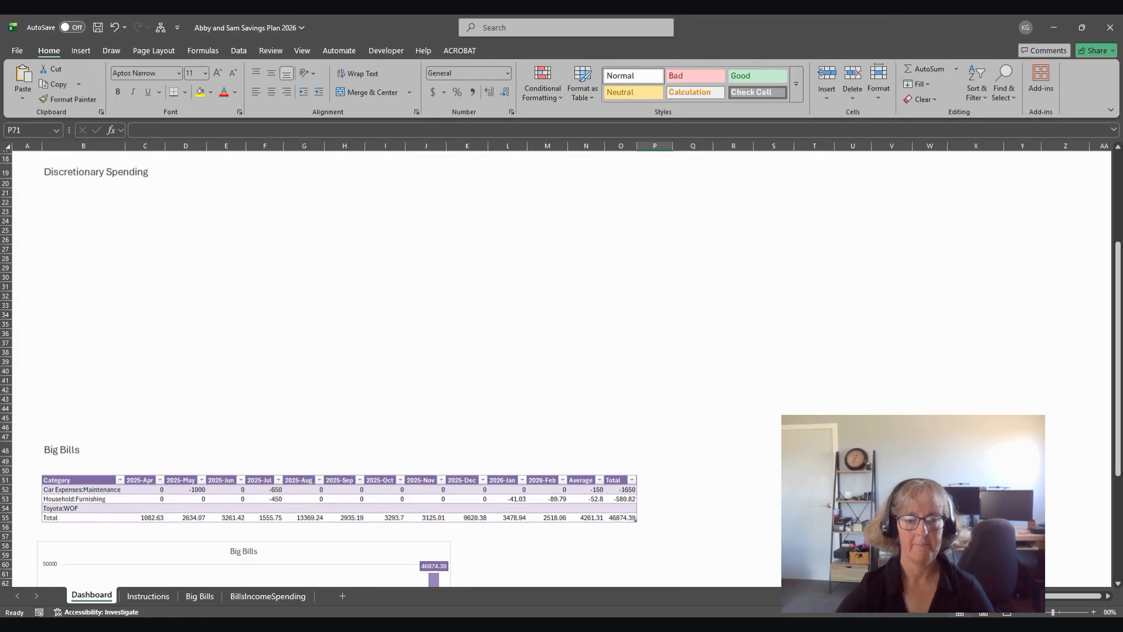
# Step: Switch to the Source Data folder in File Explorer and open the WeeklySpending comma separated values file in Excel
pyautogui.hotkey('alt', 'Tab')
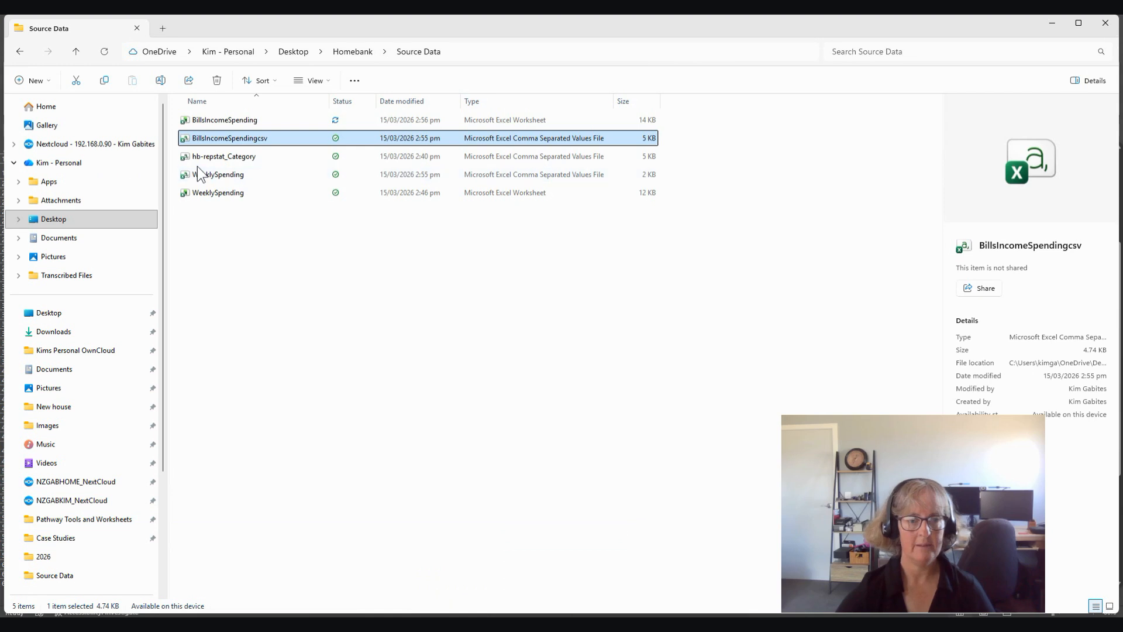
pyautogui.click(467, 174)
pyautogui.doubleClick(466, 173)
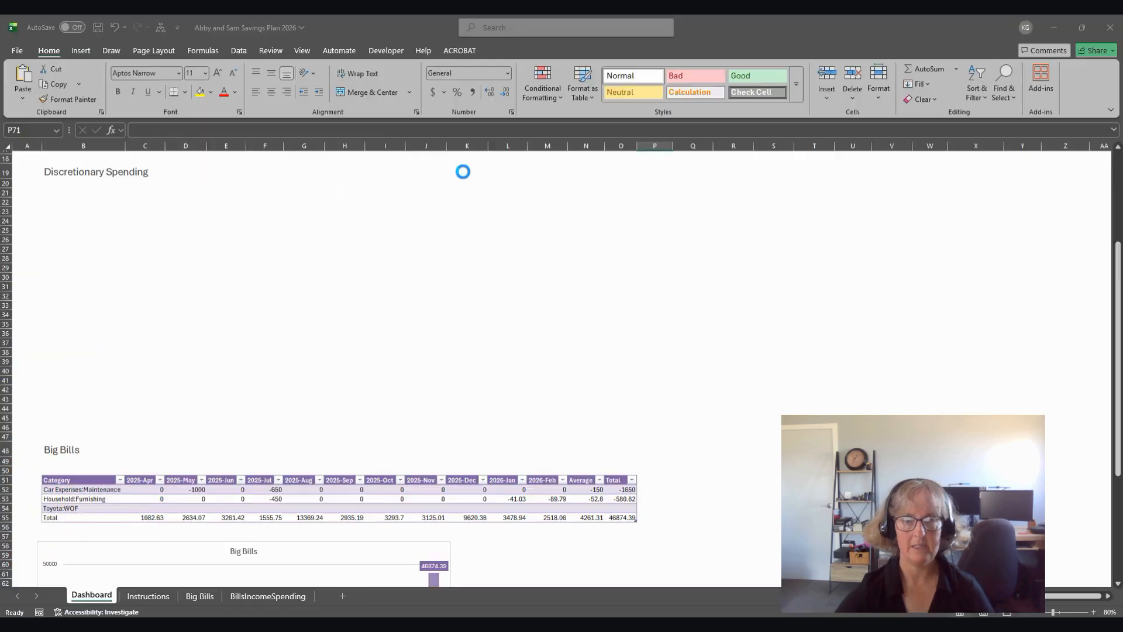
# Step: Split column A of WeeklySpending with Text to Columns, using Delimited, Semicolon and General format, with destination $A$1
pyautogui.click(28, 145)
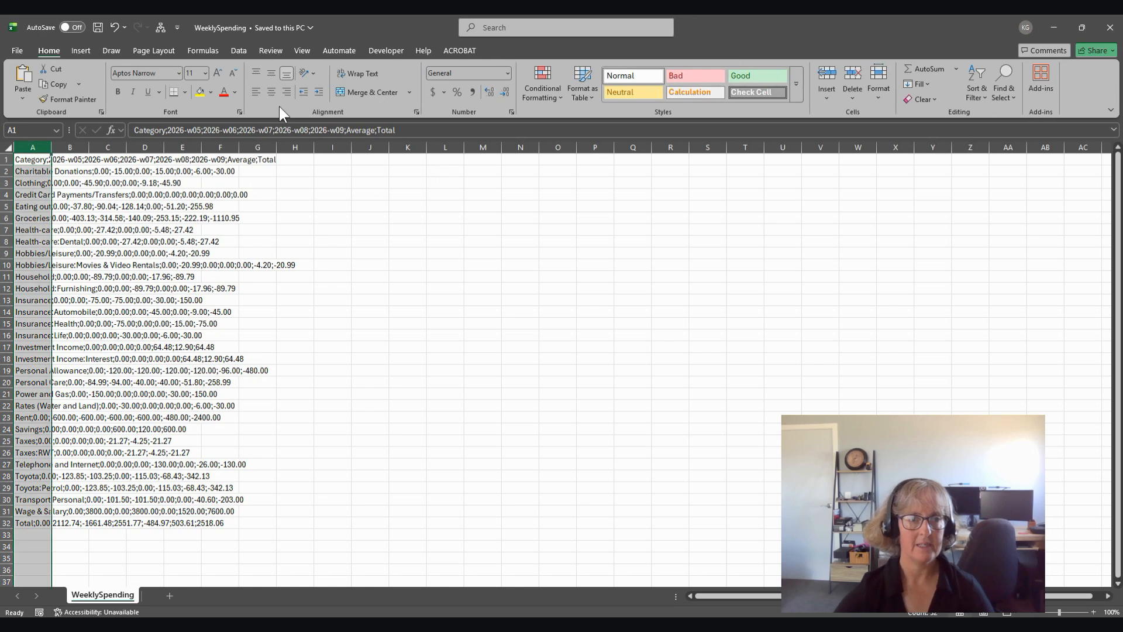
pyautogui.click(238, 51)
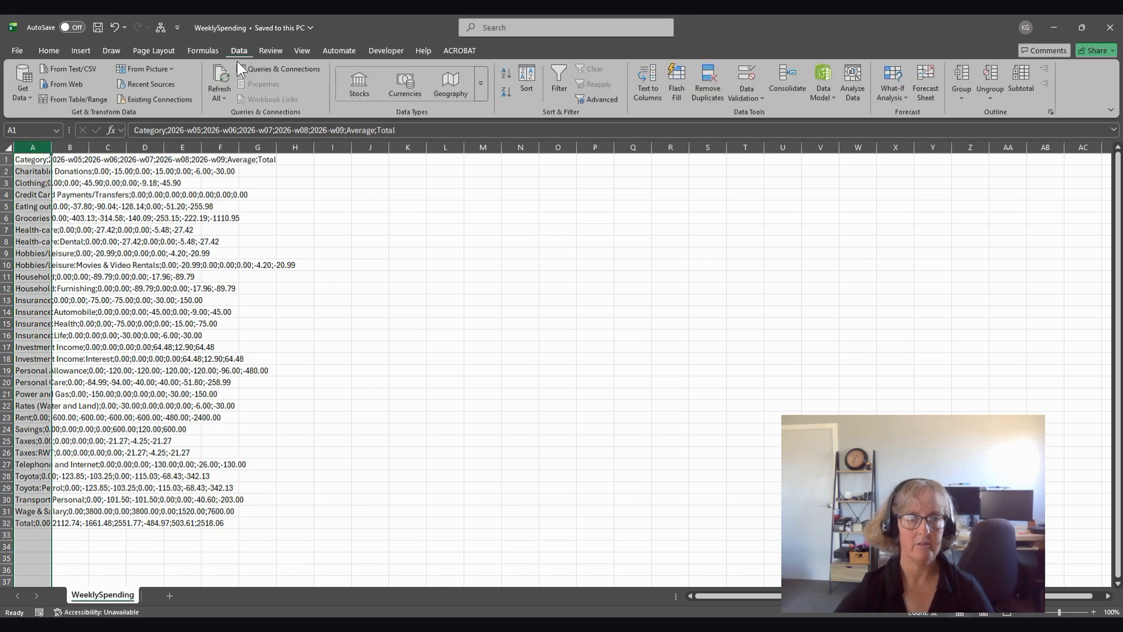
pyautogui.click(646, 83)
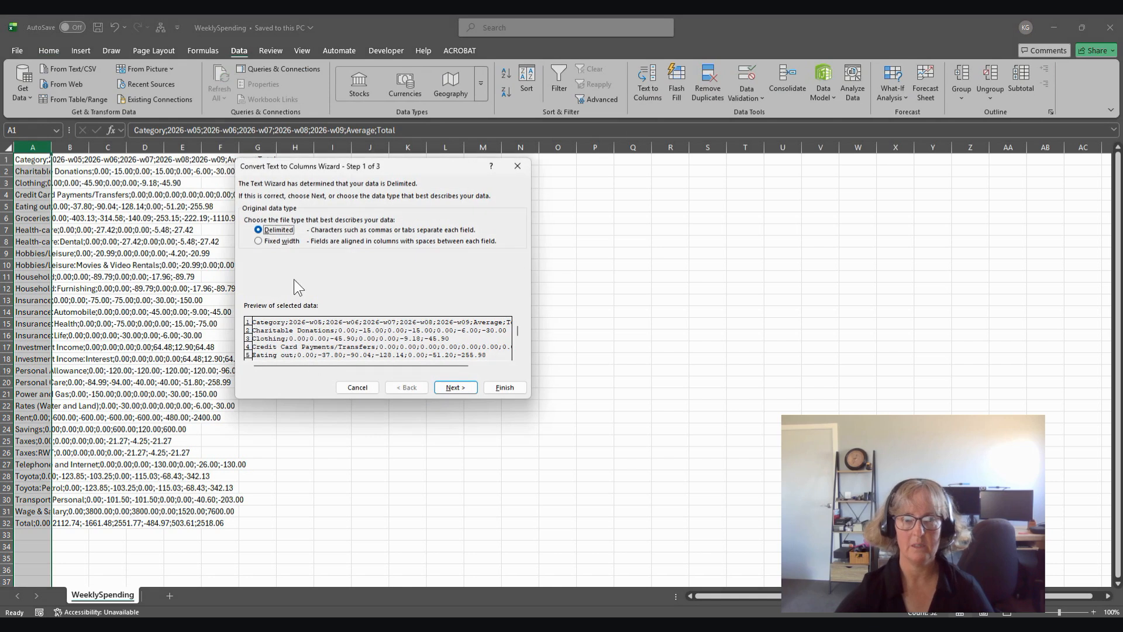
pyautogui.click(259, 241)
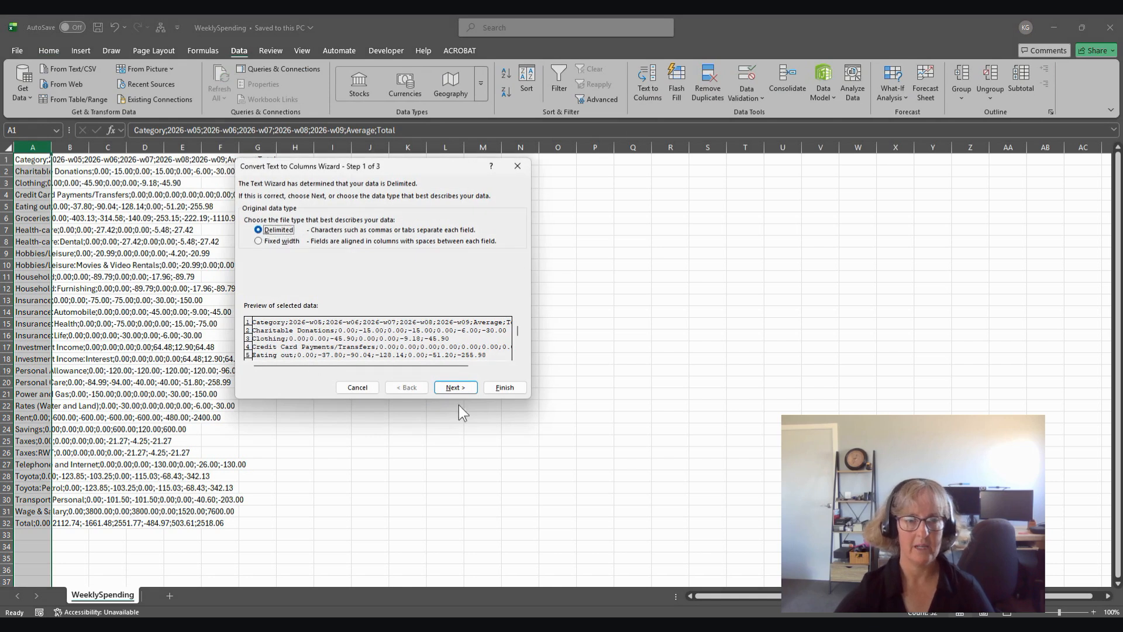
pyautogui.click(456, 387)
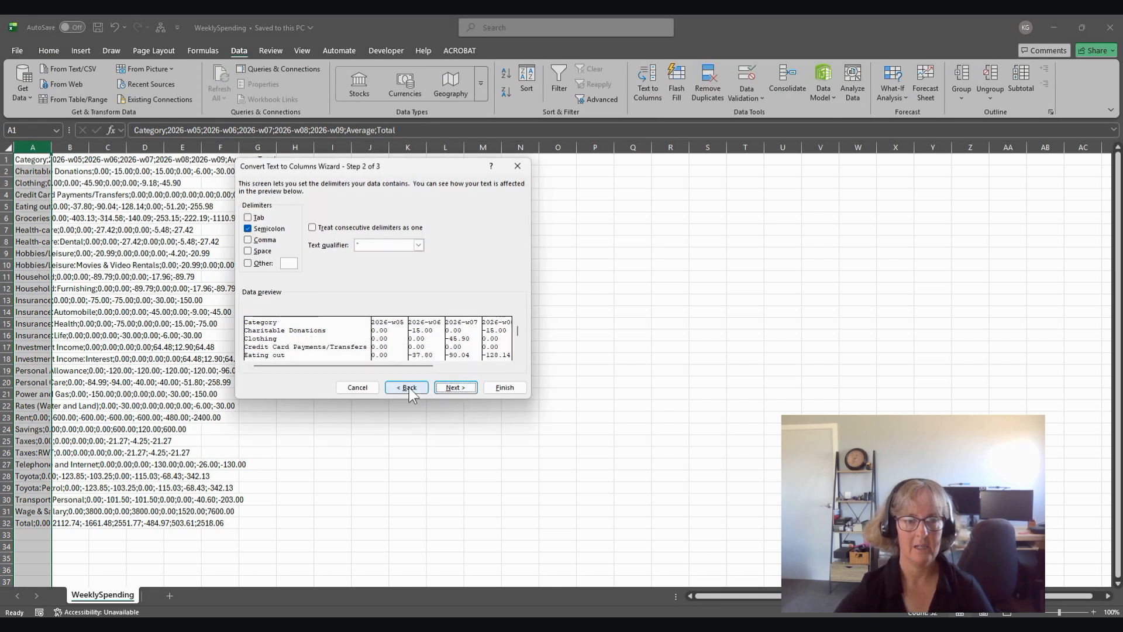
pyautogui.click(449, 387)
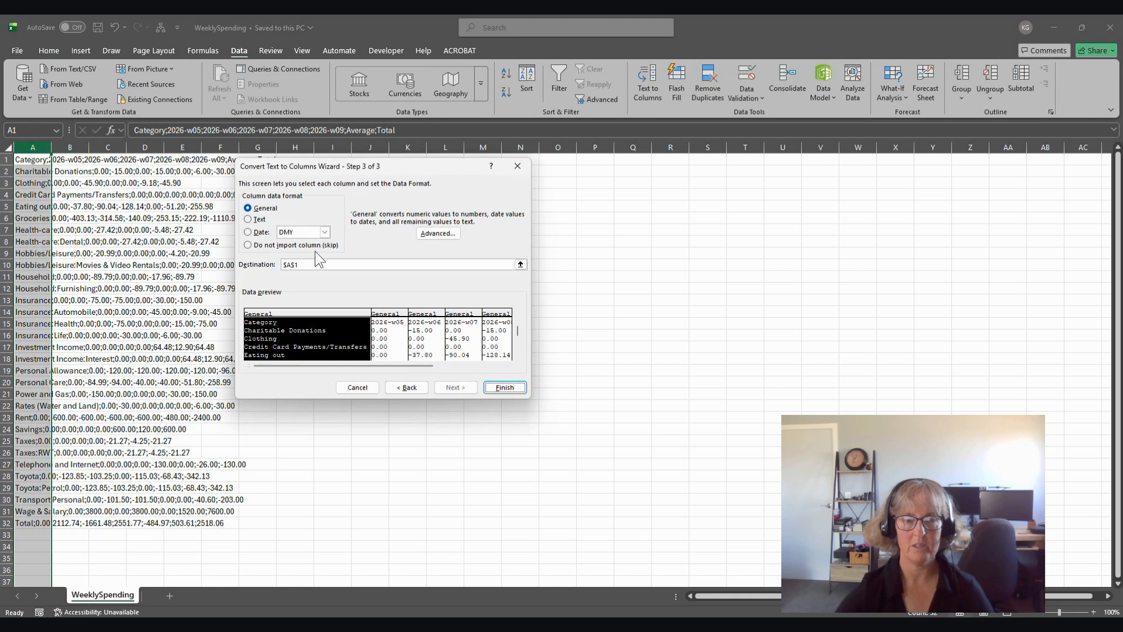
pyautogui.click(504, 387)
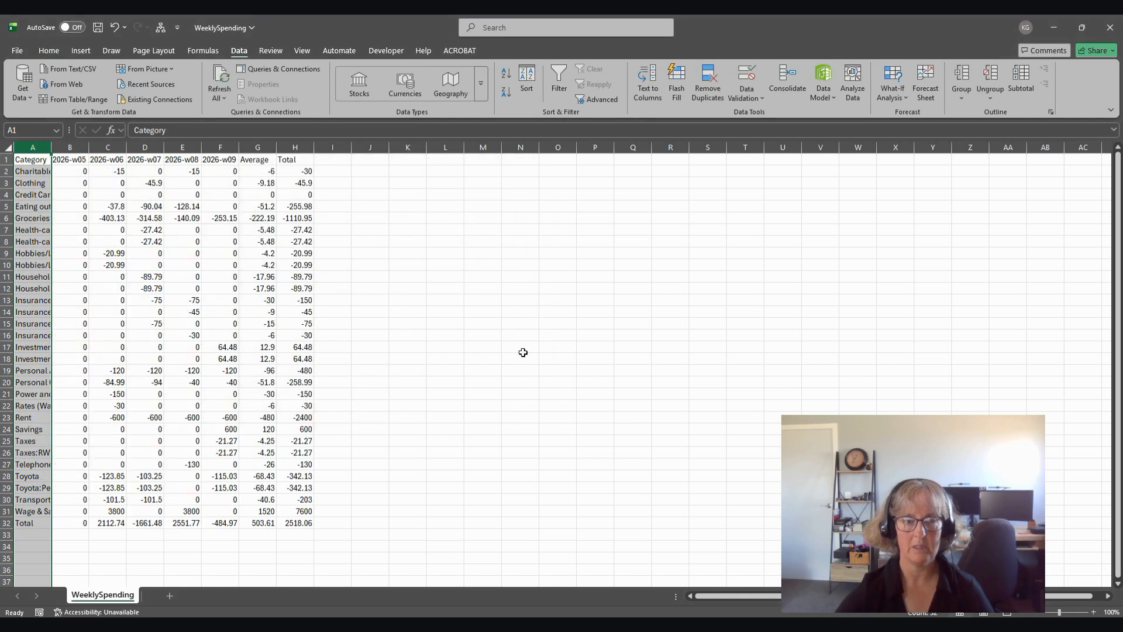
# Step: Export the weekly data as an Excel workbook, overwriting WeeklySpending in the Source Data folder, and close that workbook
pyautogui.click(24, 54)
pyautogui.click(36, 310)
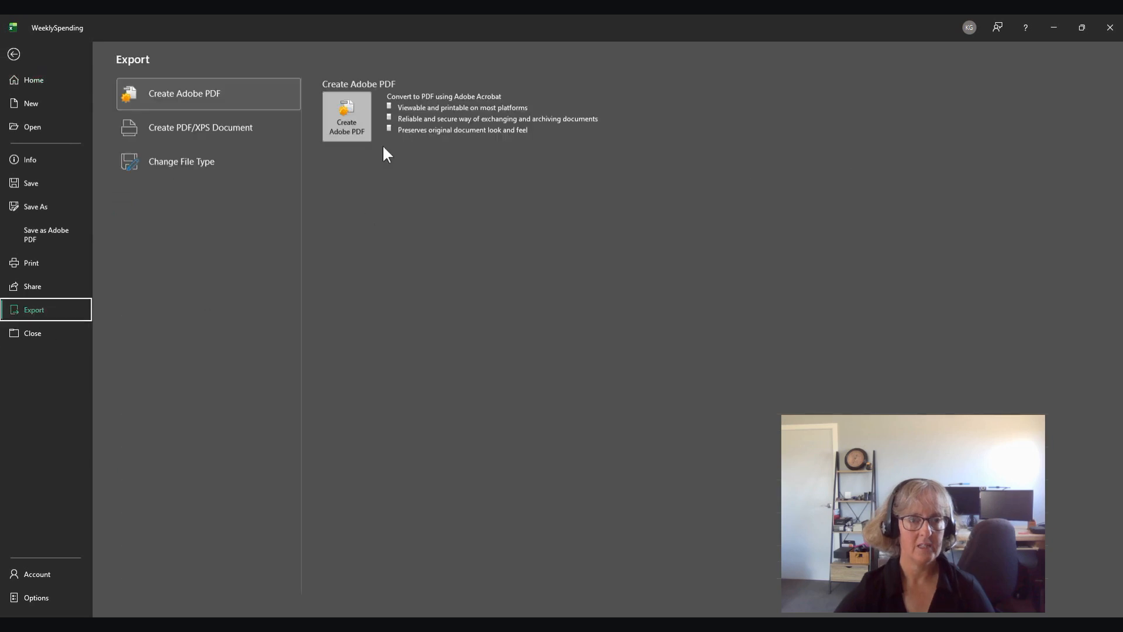
pyautogui.click(181, 162)
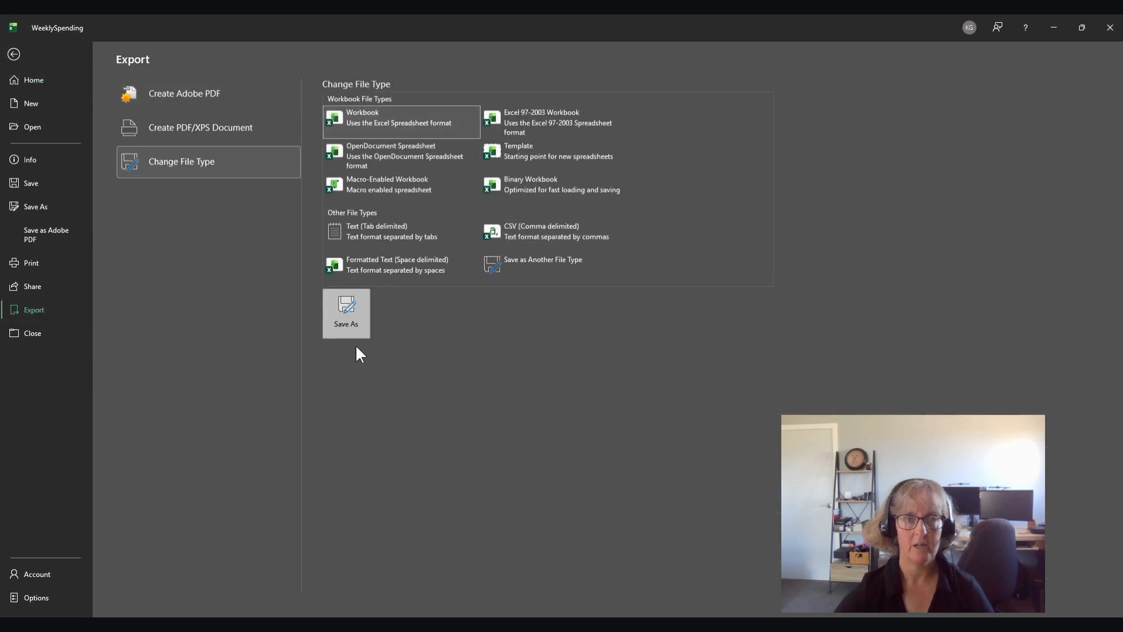
pyautogui.click(352, 315)
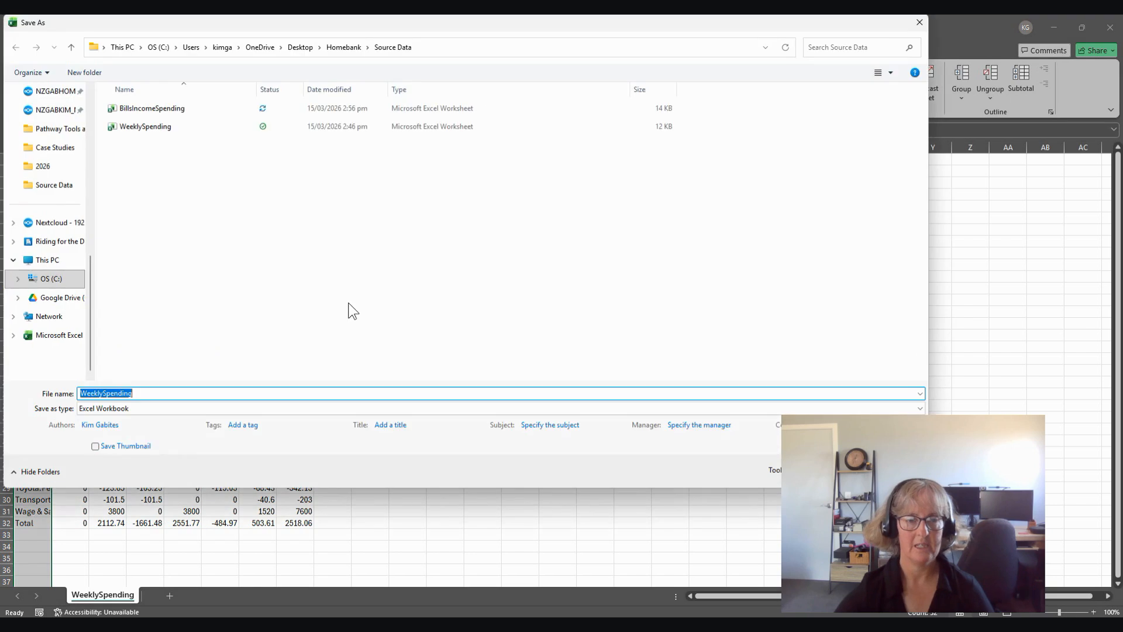
pyautogui.click(161, 135)
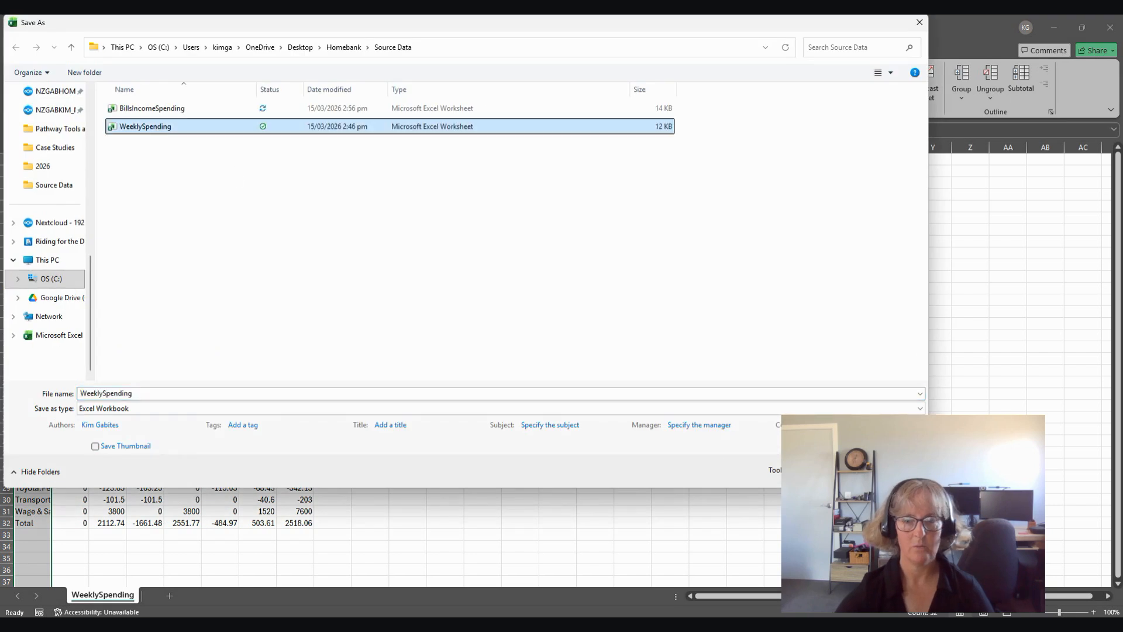
pyautogui.press('Return')
pyautogui.click(589, 321)
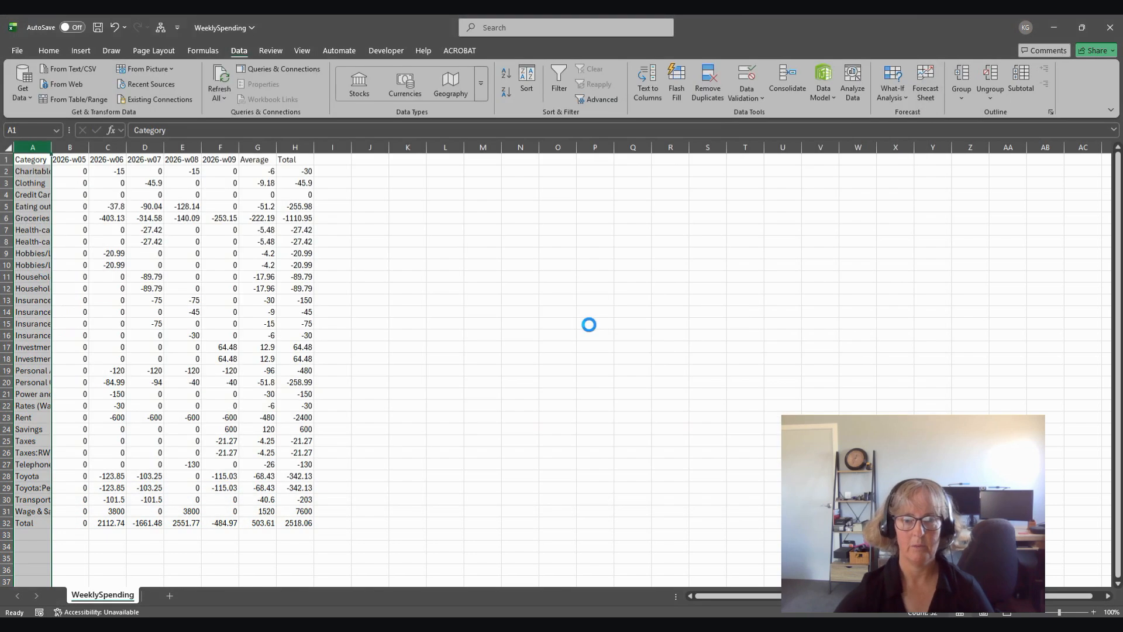
pyautogui.click(1110, 27)
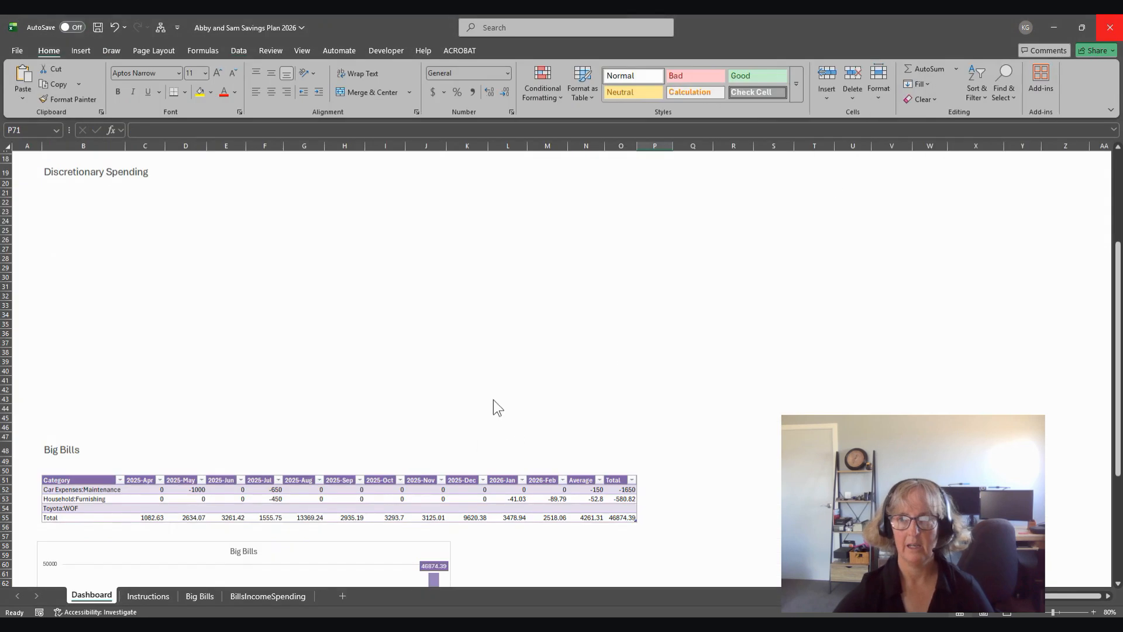
# Step: Refresh the query table on the BillsIncomeSpending sheet of the savings plan workbook
pyautogui.click(246, 597)
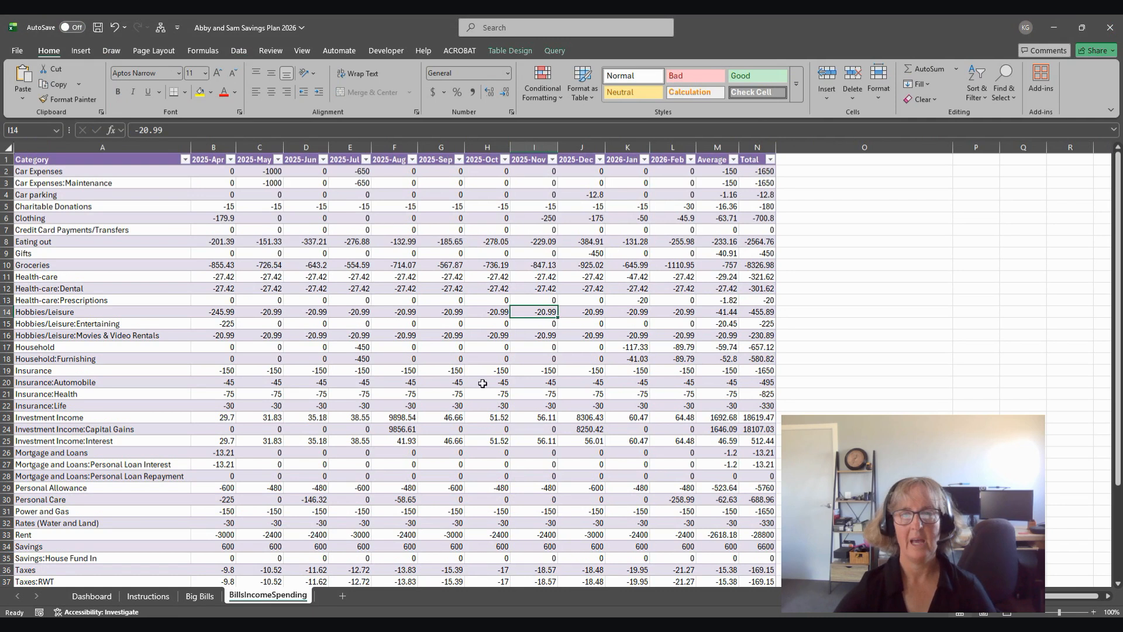
pyautogui.click(620, 322)
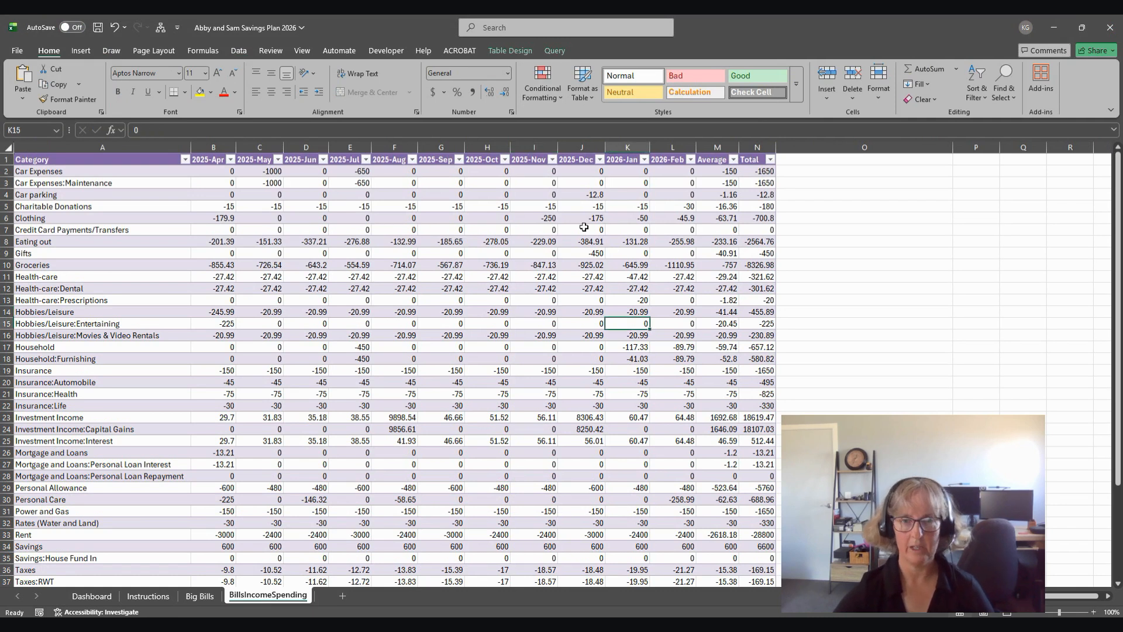
pyautogui.click(891, 362)
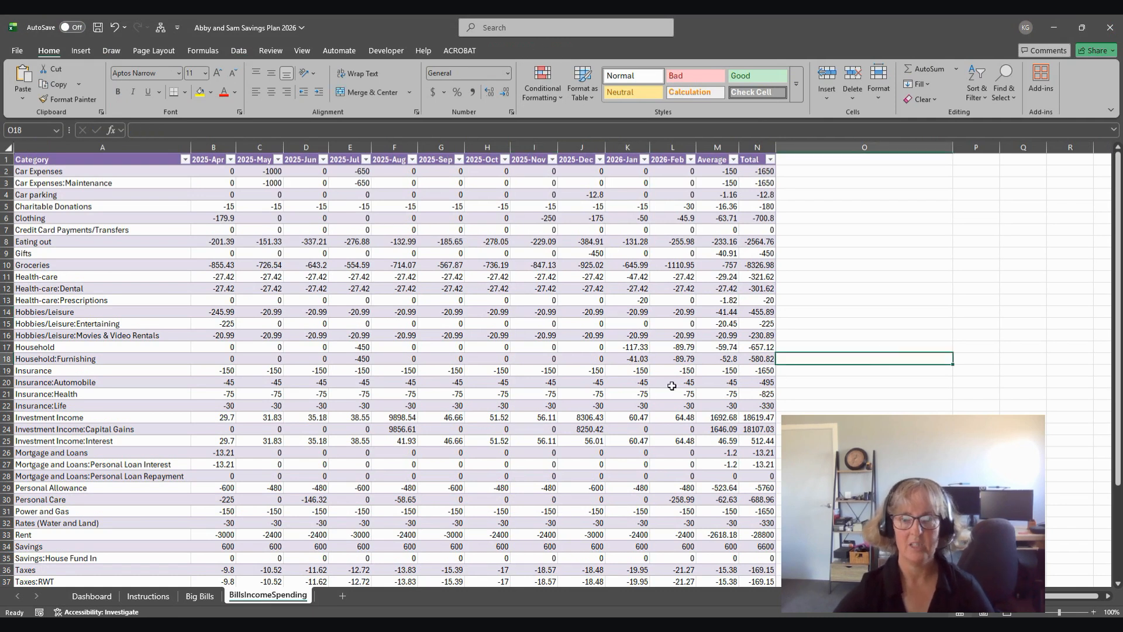
pyautogui.click(570, 311)
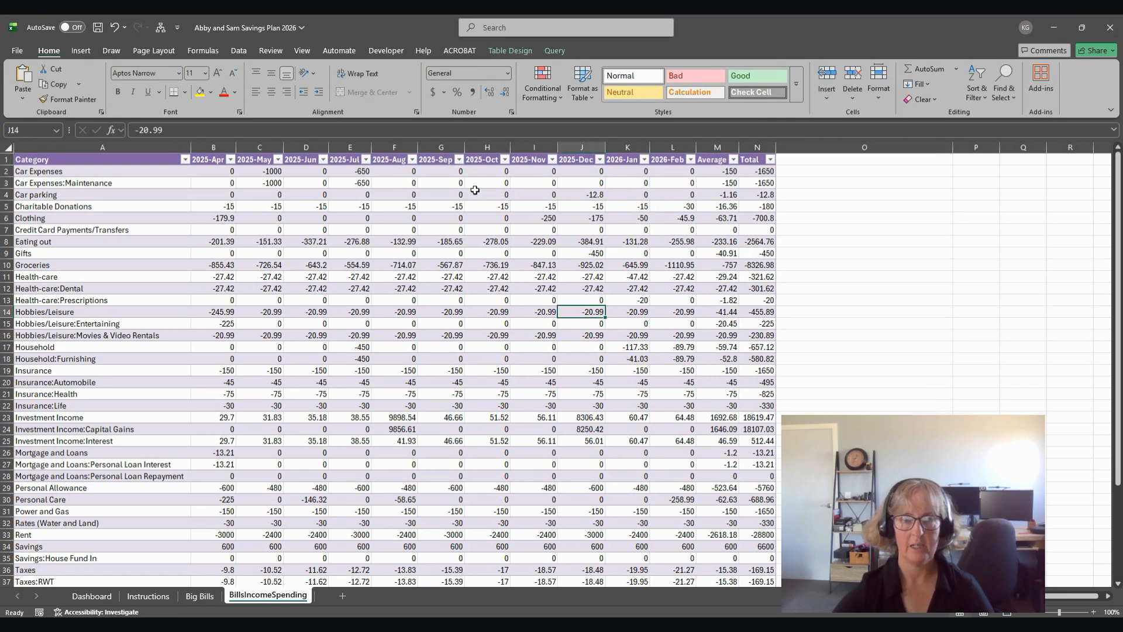
pyautogui.click(553, 51)
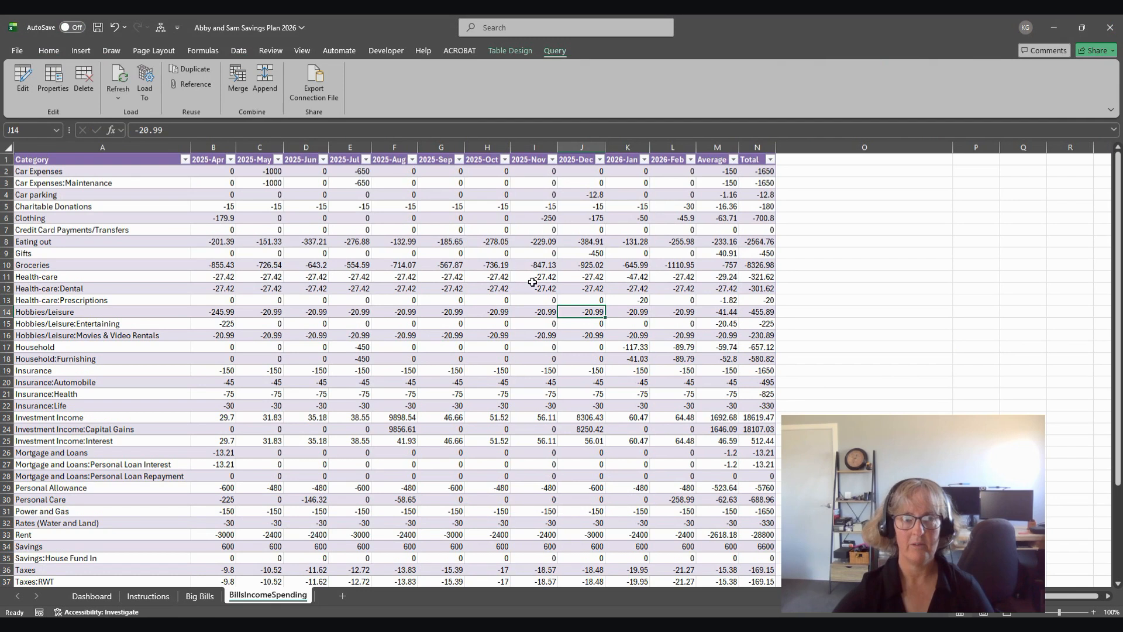
pyautogui.click(116, 78)
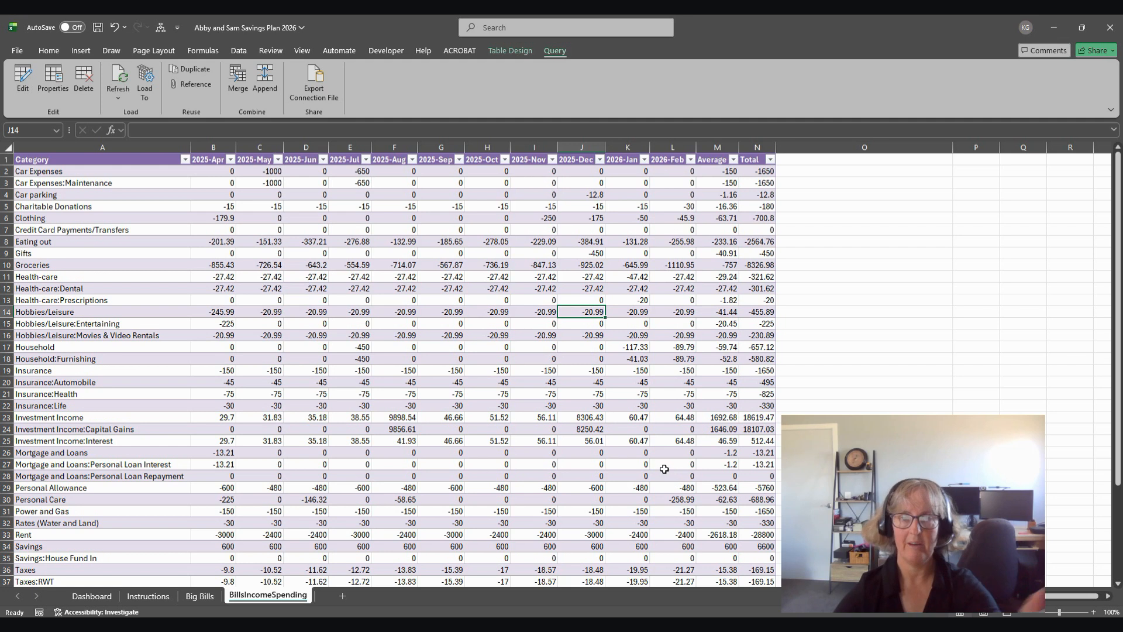
# Step: Open the table's query in the Power Query Editor and inspect the BillsIncomeSpendingcsv query through its last columns
pyautogui.click(22, 79)
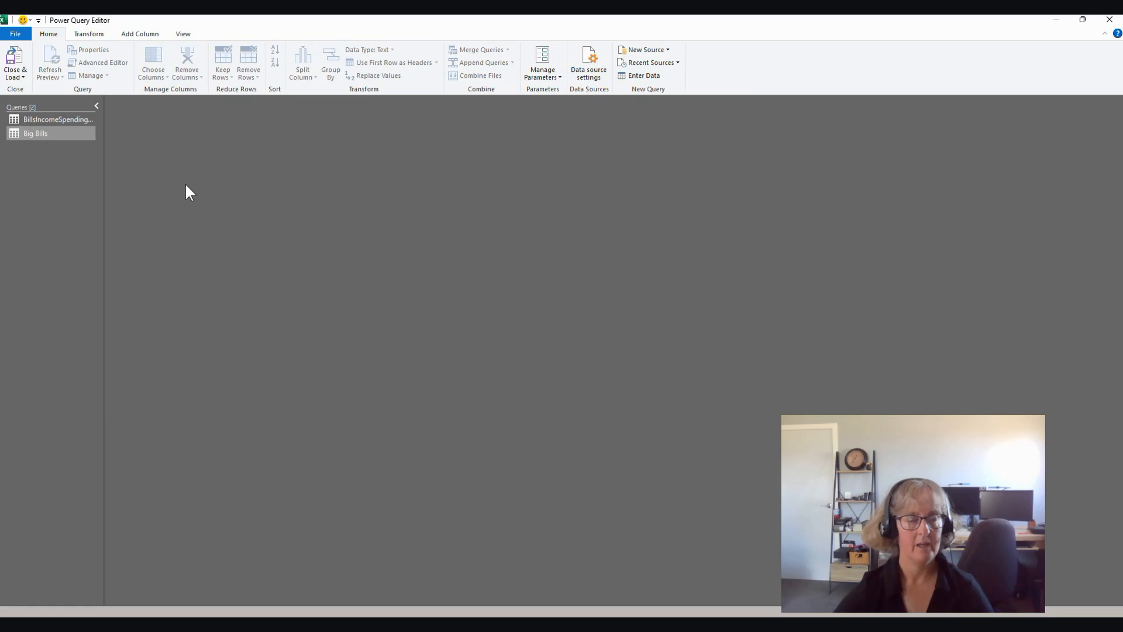
pyautogui.click(50, 119)
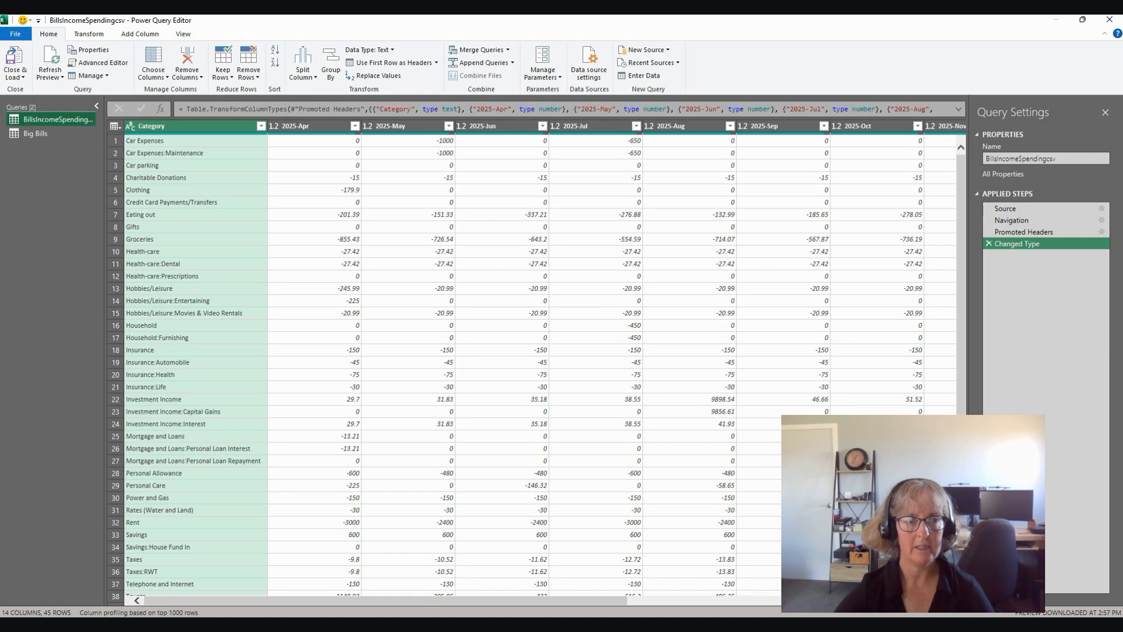
pyautogui.moveTo(424, 601); pyautogui.dragTo(734, 601)
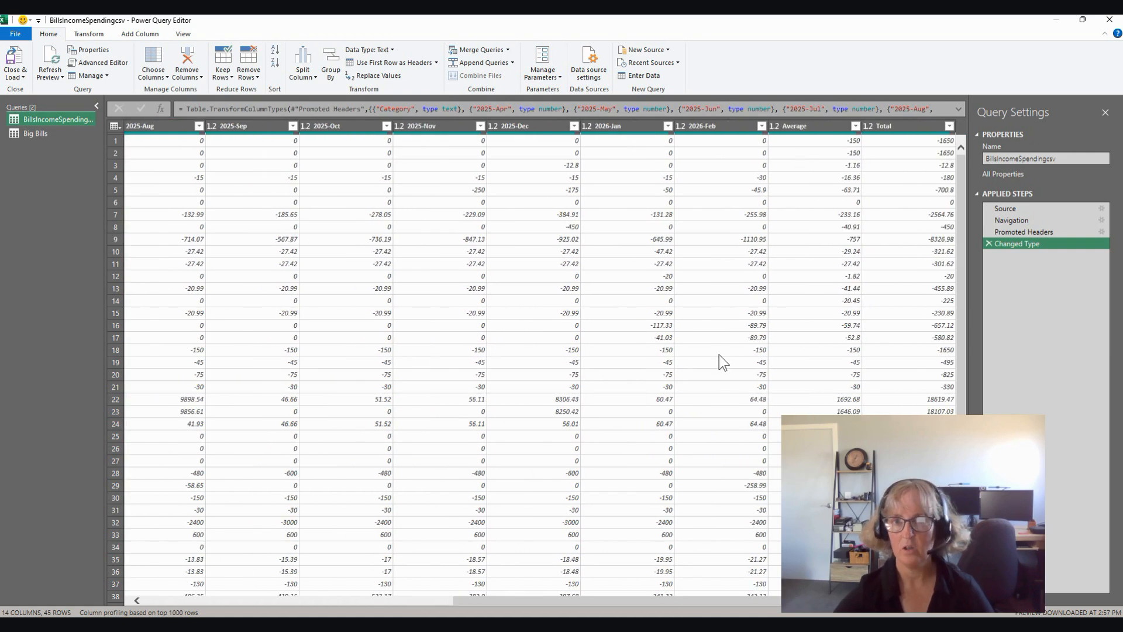
# Step: Duplicate the BillsIncomeSpendingcsv query and rename the copy Discretionary Spending
pyautogui.rightClick(51, 121)
pyautogui.click(88, 188)
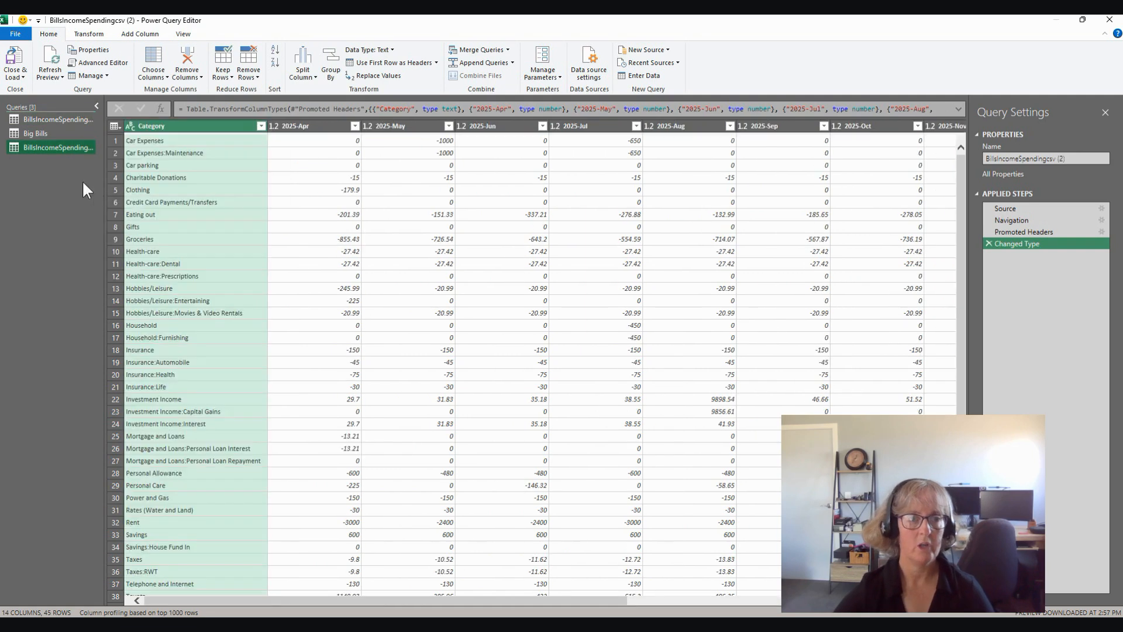
pyautogui.doubleClick(51, 146)
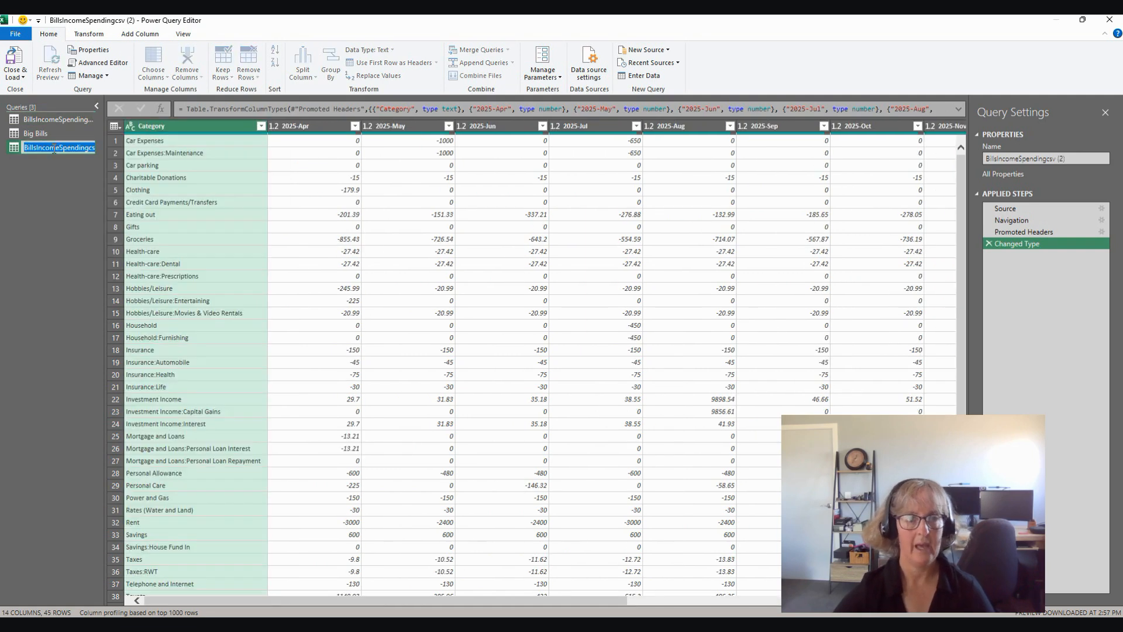
pyautogui.write('Discre')
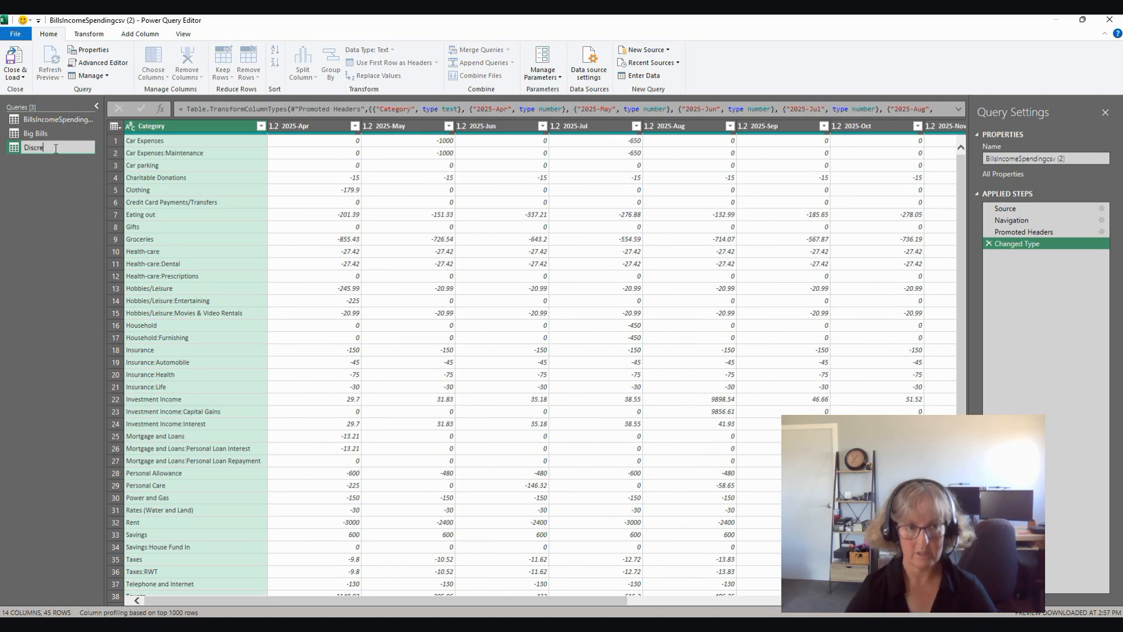
pyautogui.write('tionary ')
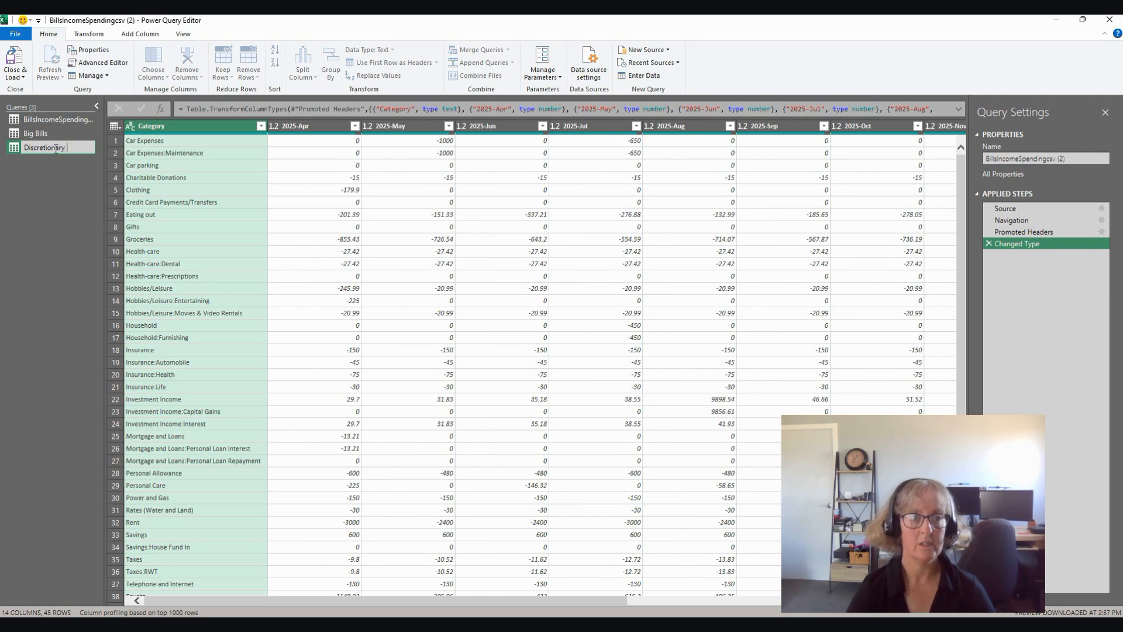
pyautogui.write('Spending')
pyautogui.press('Return')
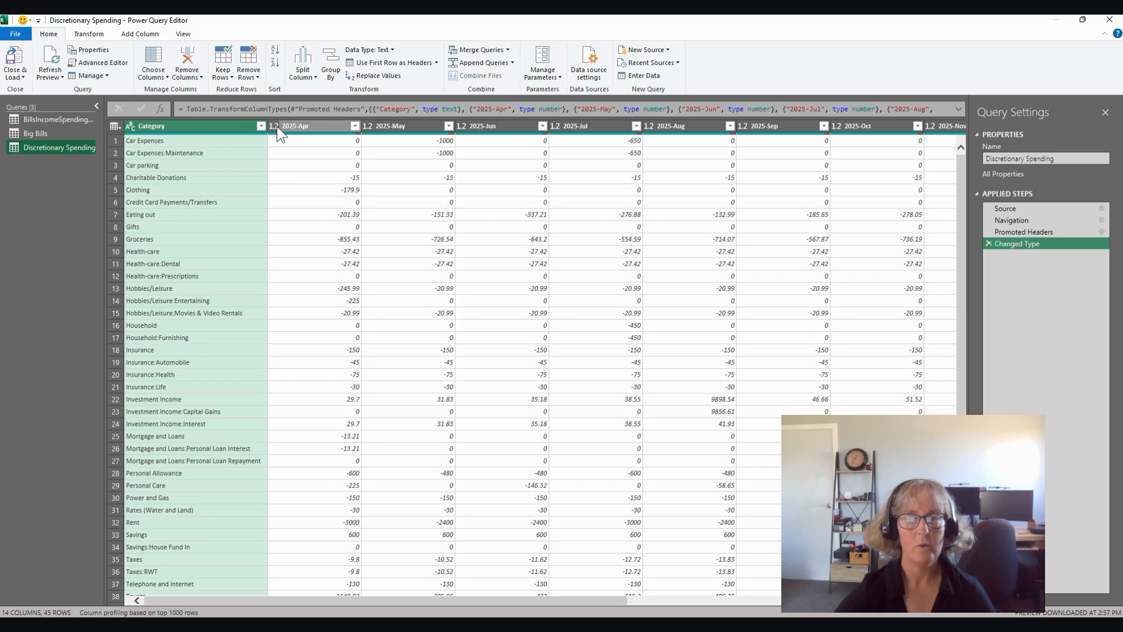
# Step: Clear the Discretionary Spending query's Category filter and select Car parking, Clothing, Eating out, Gifts and Groceries
pyautogui.click(259, 125)
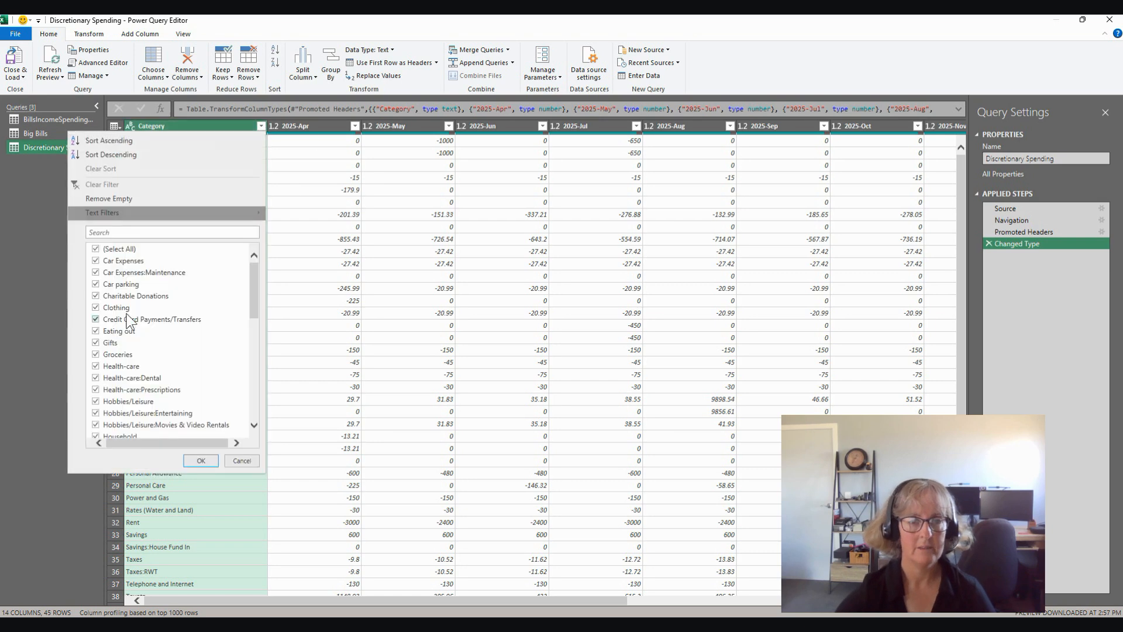
pyautogui.click(96, 251)
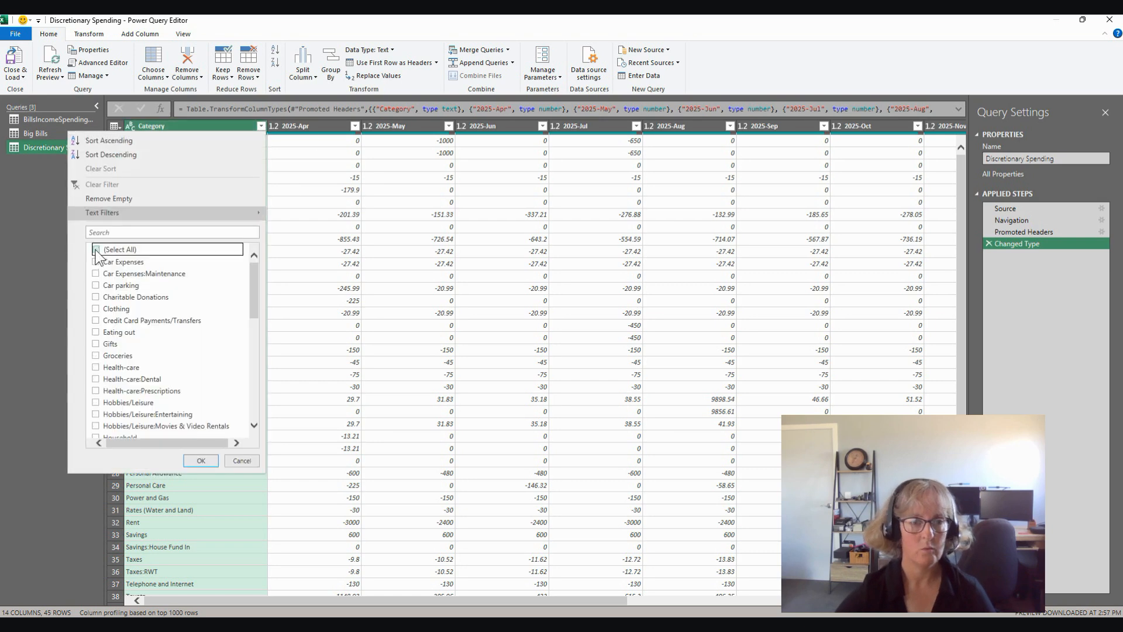
pyautogui.click(96, 285)
pyautogui.click(96, 308)
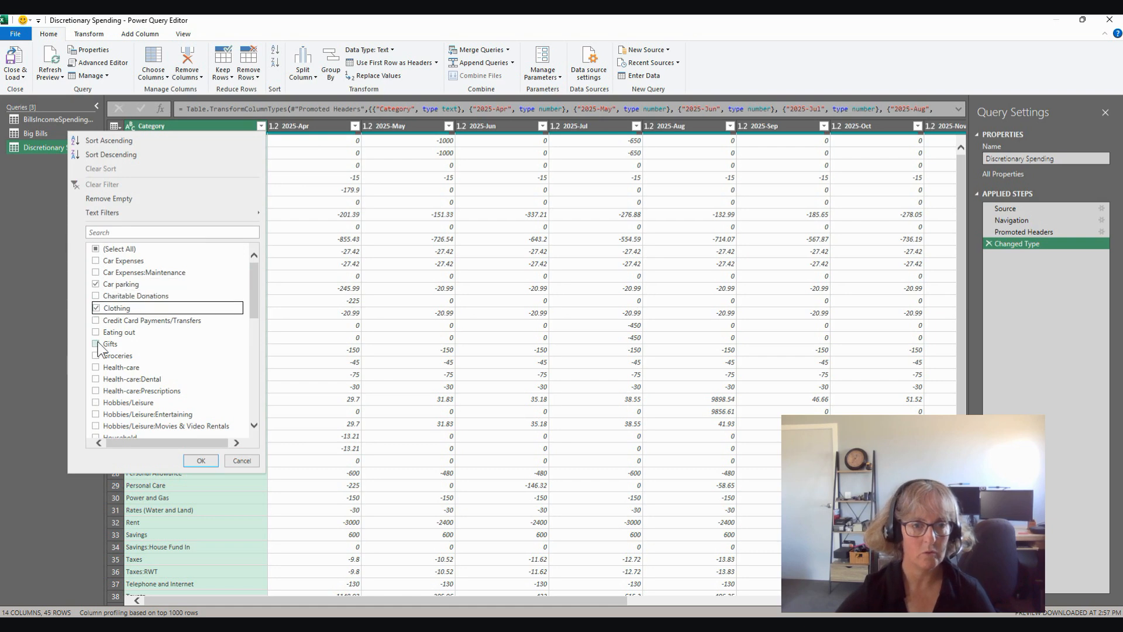
pyautogui.click(96, 331)
pyautogui.click(96, 343)
pyautogui.click(96, 354)
# Step: Add Hobbies/Leisure:Entertaining, Hobbies/Leisure:Movies & Video Rentals, Personal Allowance and Personal Care to the Category filter selection
pyautogui.scroll(-2, 117, 397)
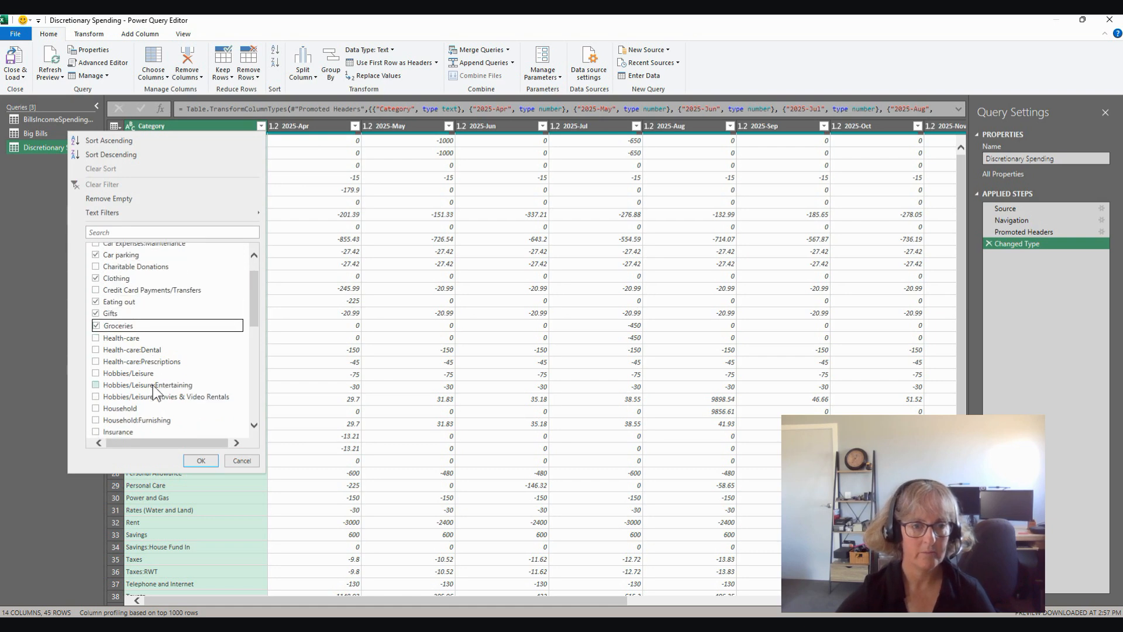
pyautogui.click(95, 356)
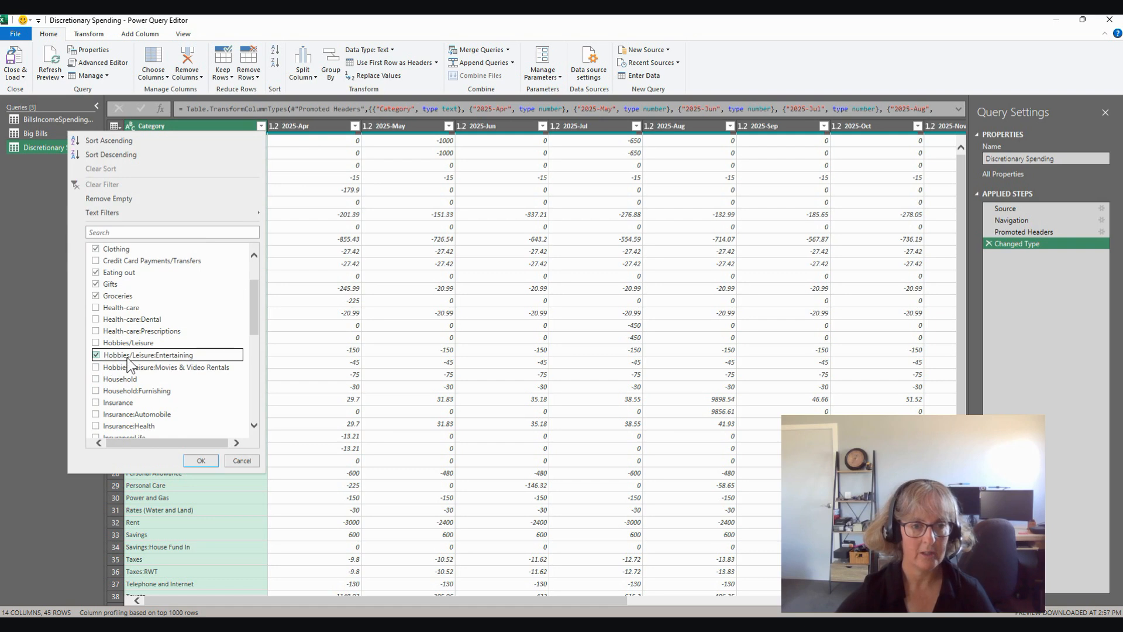
pyautogui.click(96, 367)
pyautogui.scroll(-1, 166, 391)
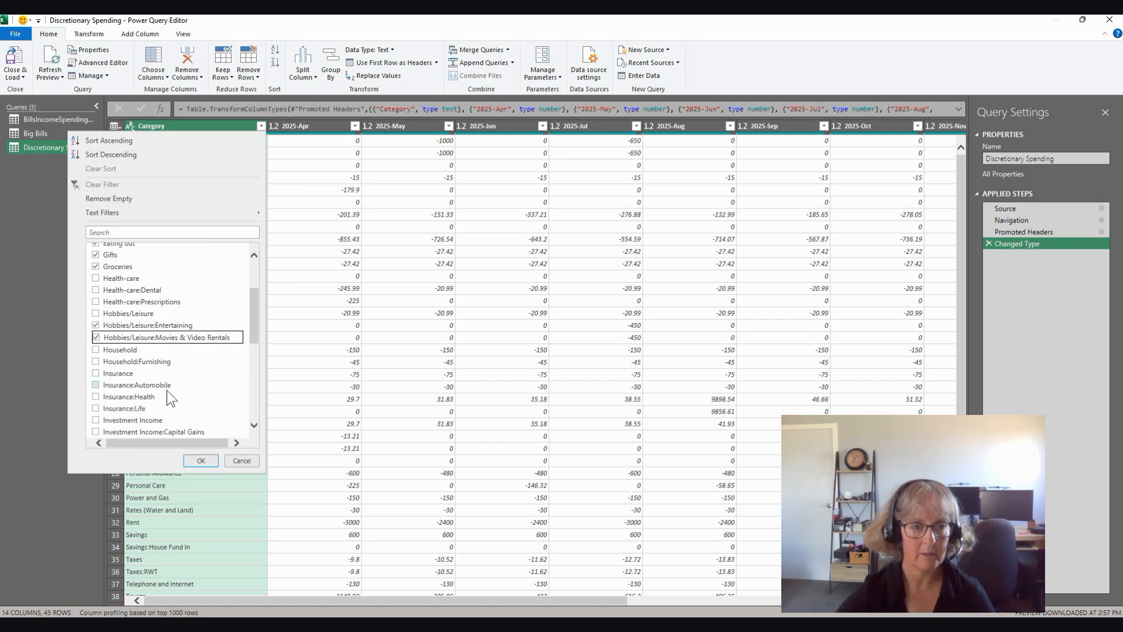
pyautogui.scroll(-2, 164, 388)
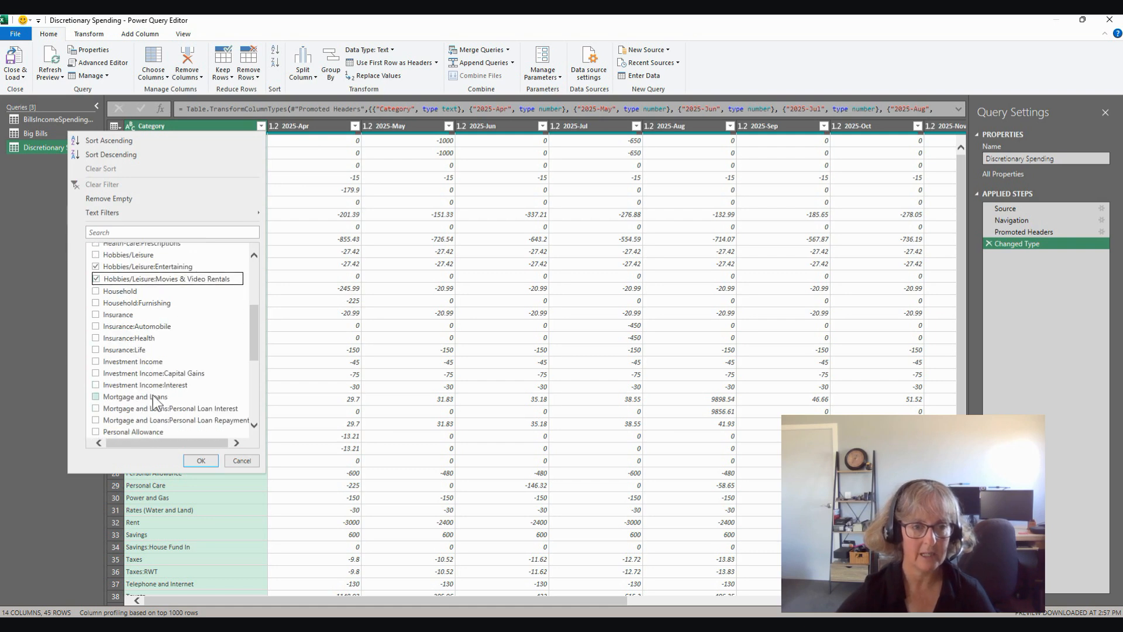
pyautogui.scroll(-2, 154, 395)
pyautogui.click(110, 344)
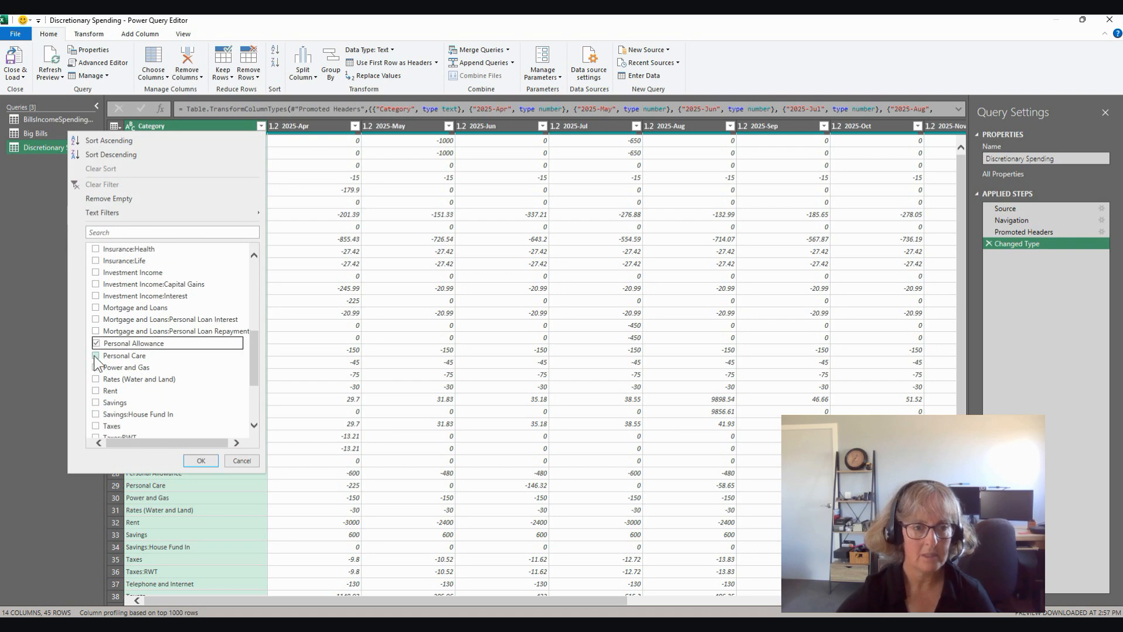
pyautogui.click(110, 355)
# Step: Include Transport Personal, Travel/Vacation:Lodging and Total in the Category selection and apply the filter to Discretionary Spending
pyautogui.scroll(-2, 152, 379)
pyautogui.scroll(-1, 152, 378)
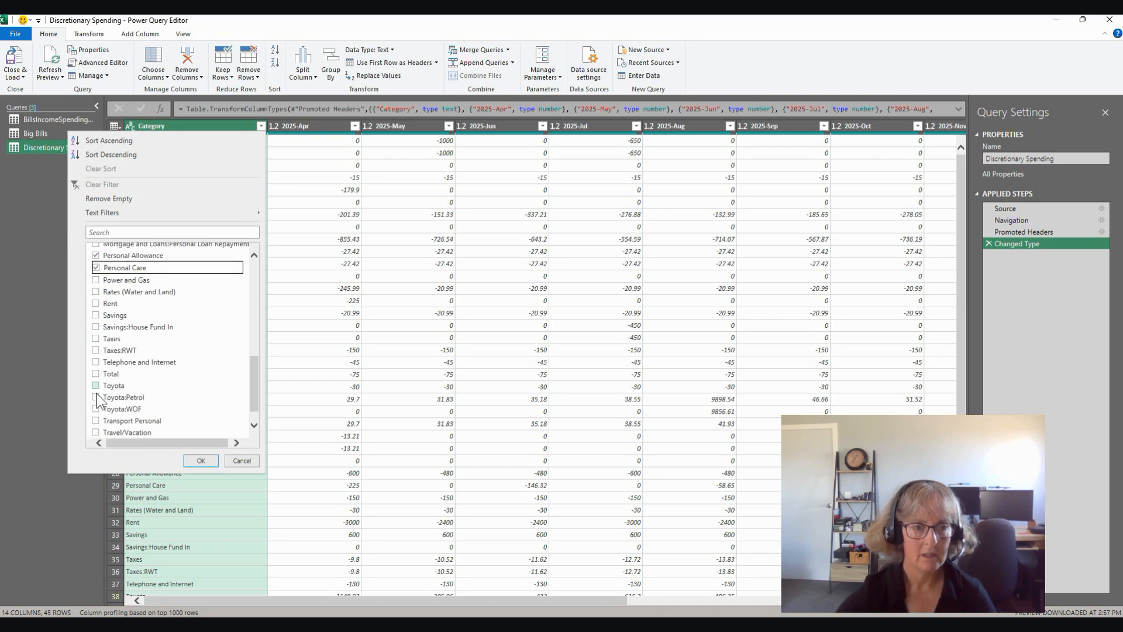
pyautogui.scroll(-1, 149, 359)
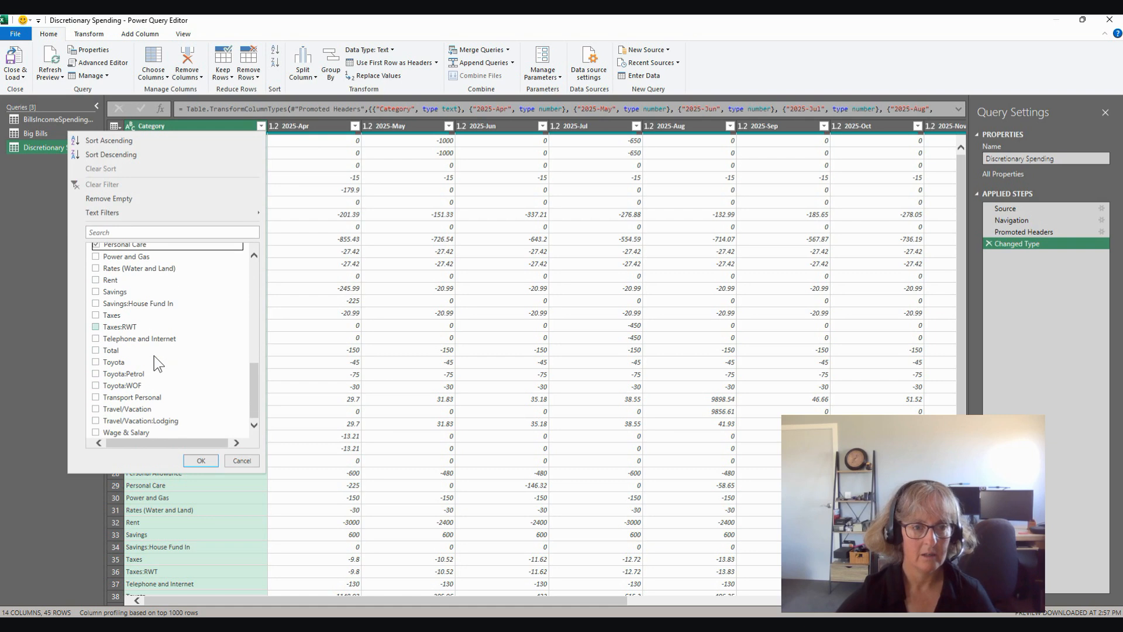
pyautogui.click(95, 398)
pyautogui.click(104, 420)
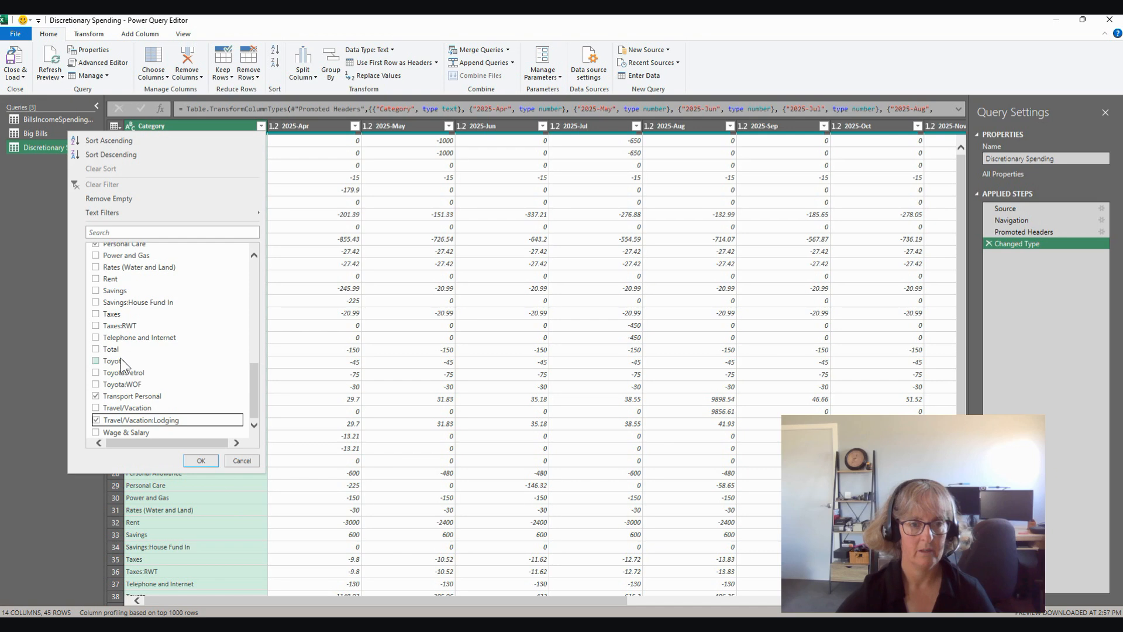
pyautogui.click(95, 350)
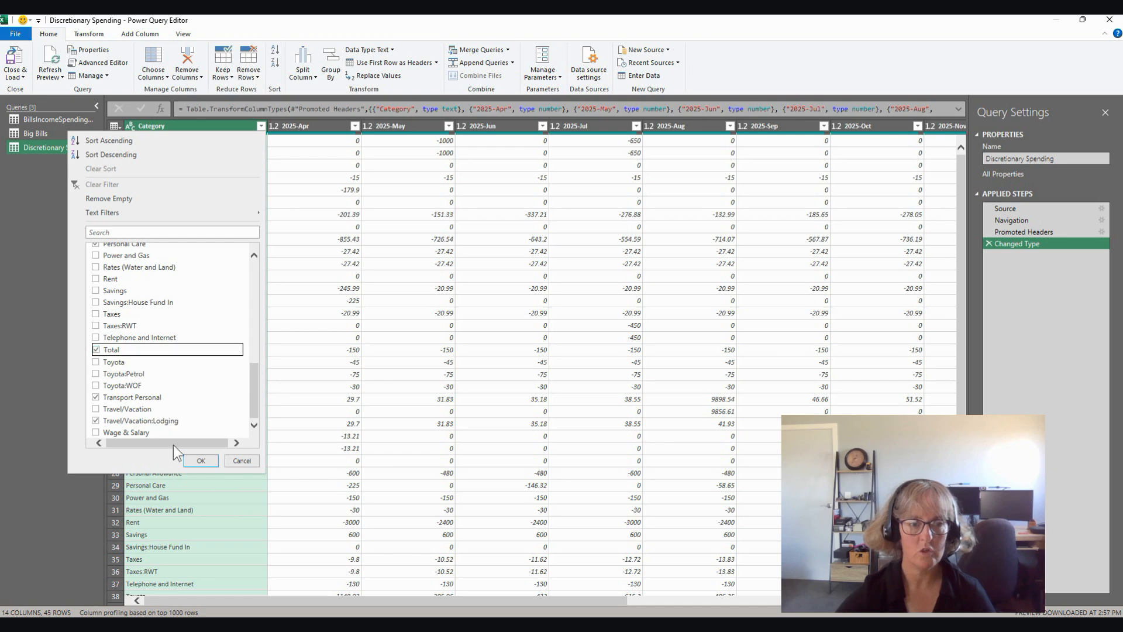
pyautogui.click(199, 460)
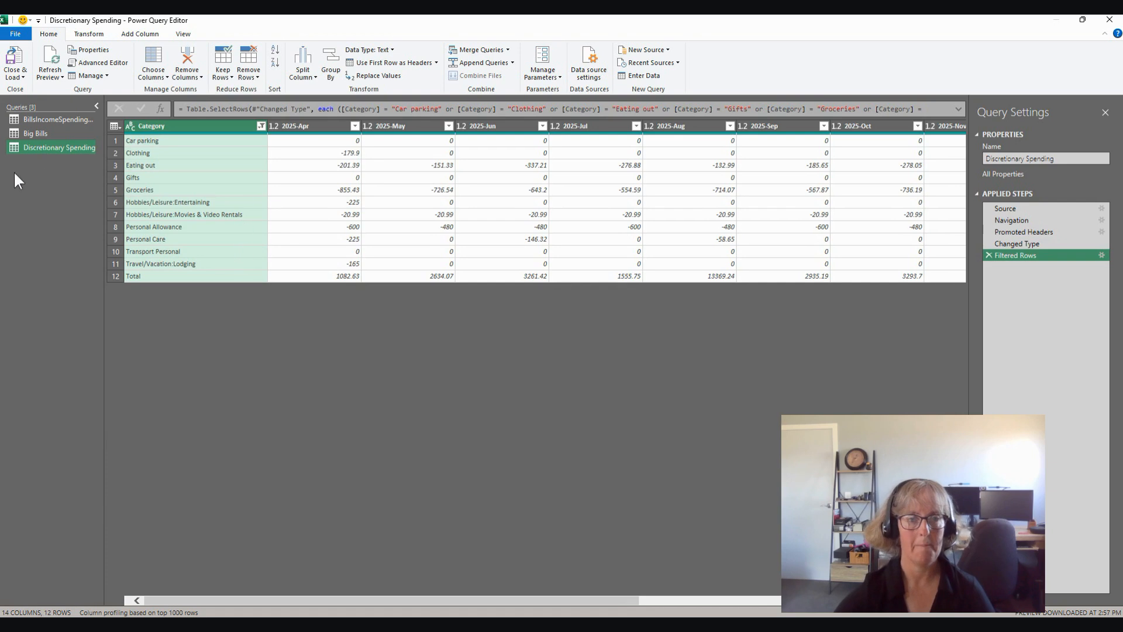
# Step: Add a new query from the WeeklySpending sheet of the WeeklySpending Excel workbook in the Source Data folder
pyautogui.click(645, 51)
pyautogui.moveTo(647, 64)
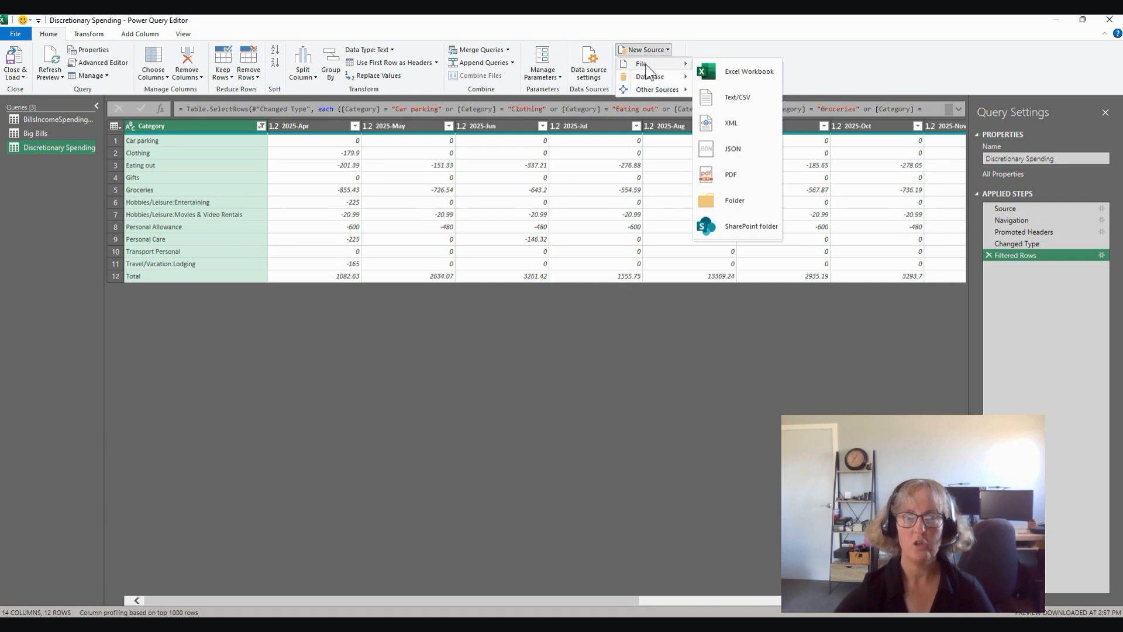
pyautogui.click(735, 69)
pyautogui.click(145, 126)
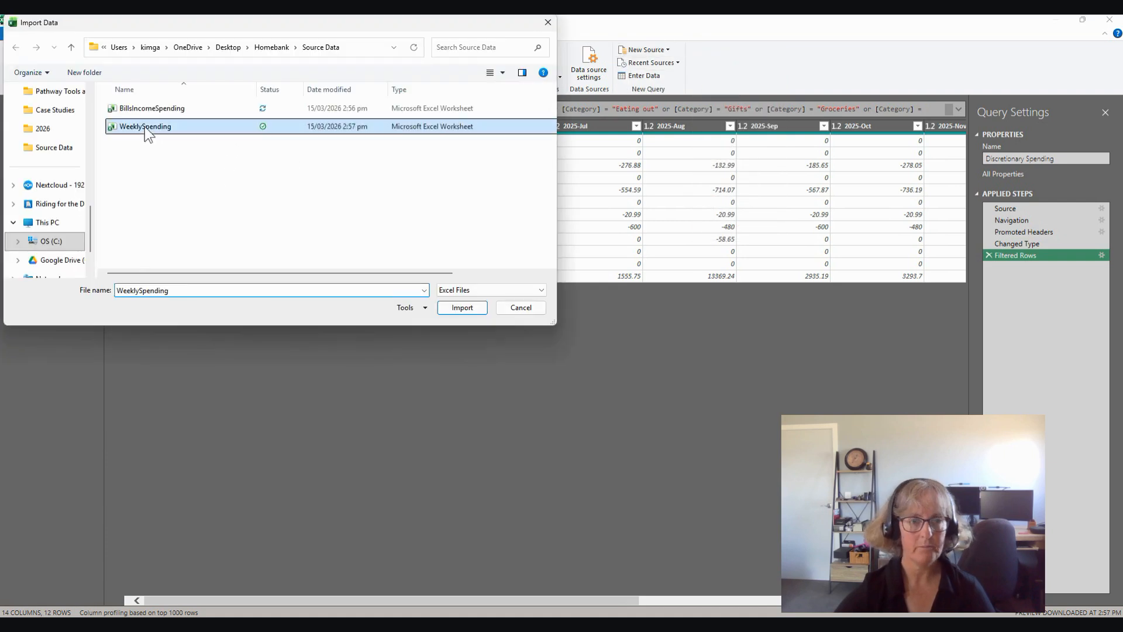
pyautogui.click(462, 308)
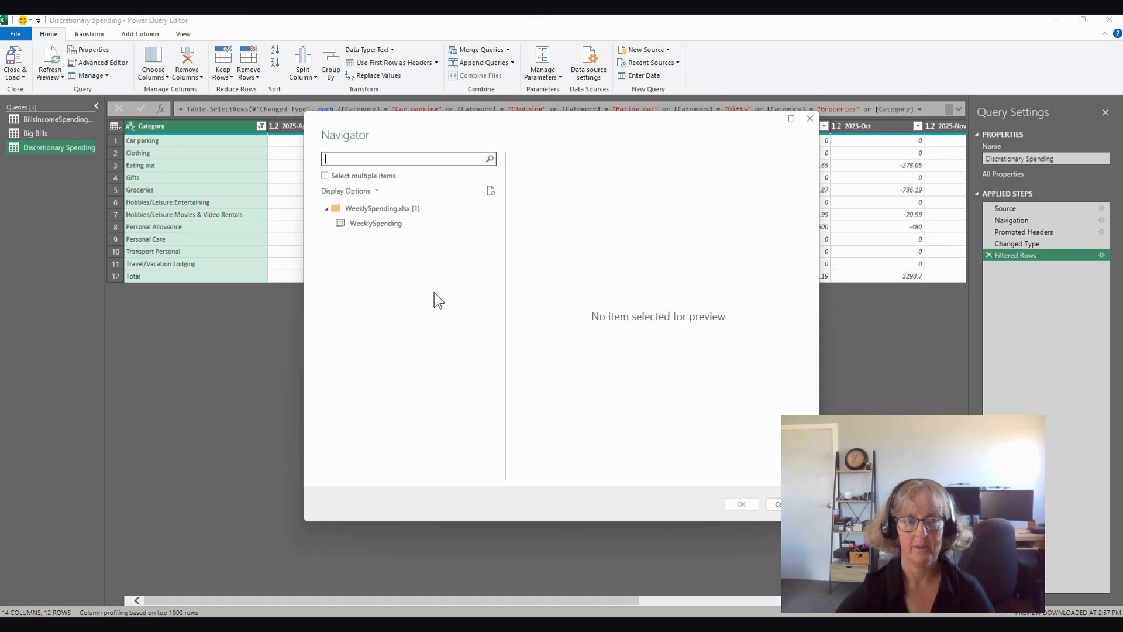
pyautogui.click(378, 225)
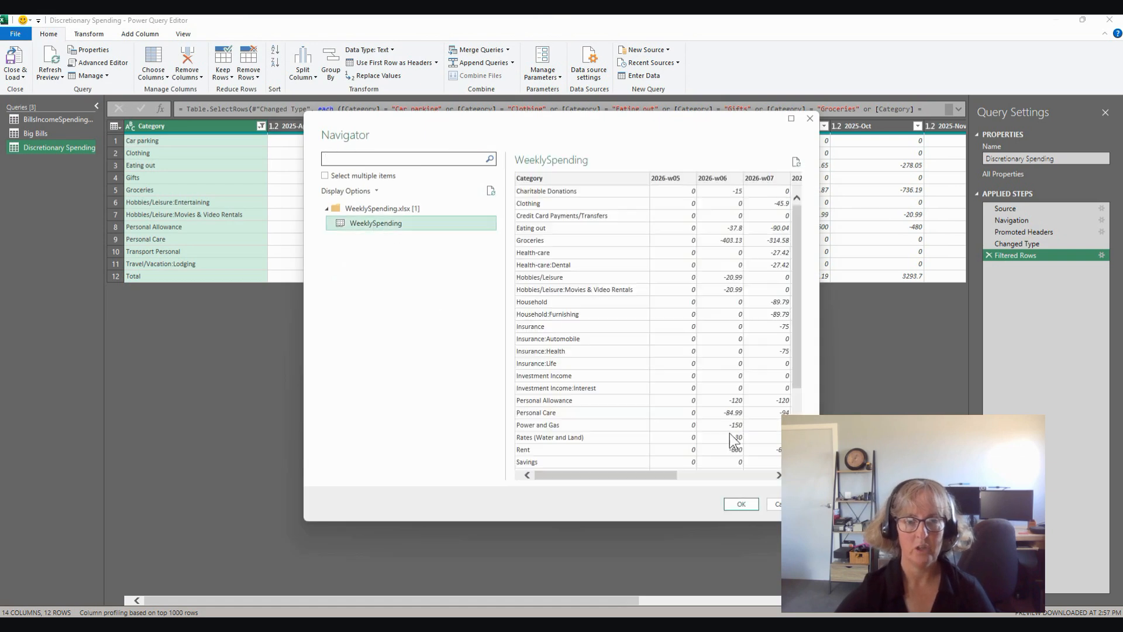
pyautogui.click(739, 503)
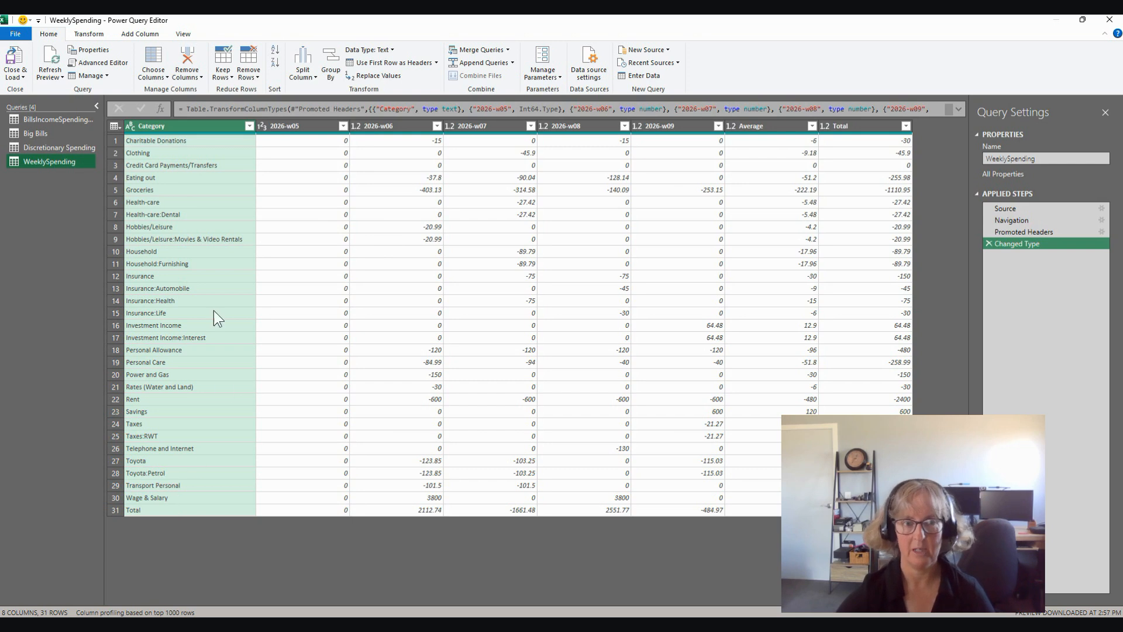
# Step: Clear the WeeklySpending query's Category filter and select Clothing, Eating out, Groceries and Hobbies/Leisure:Movies & Video Rentals
pyautogui.click(249, 126)
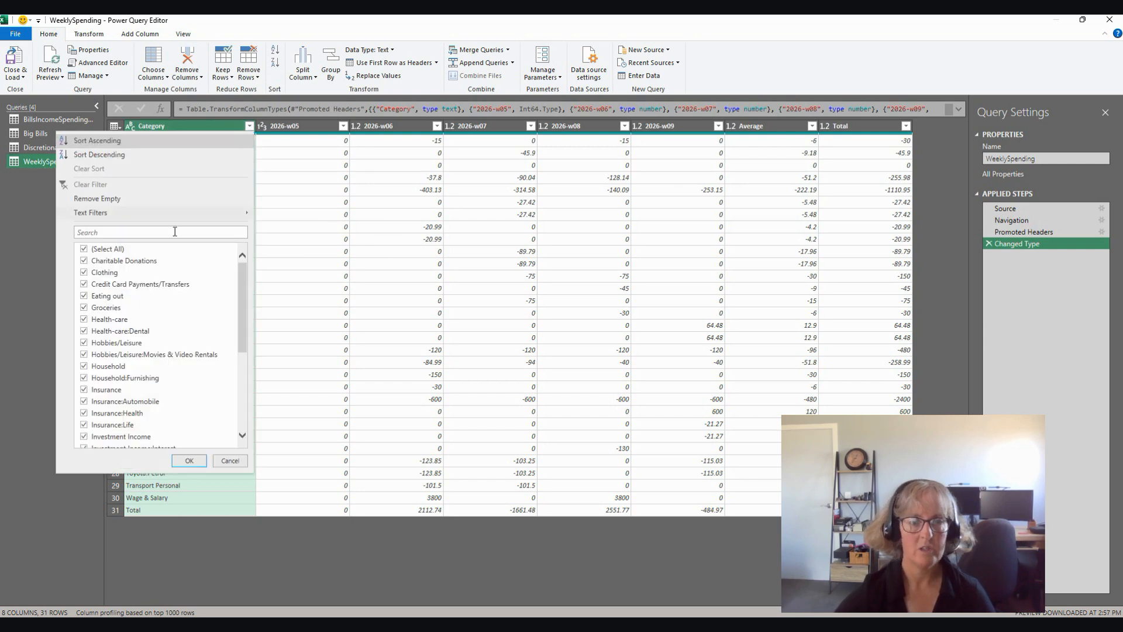
pyautogui.click(84, 248)
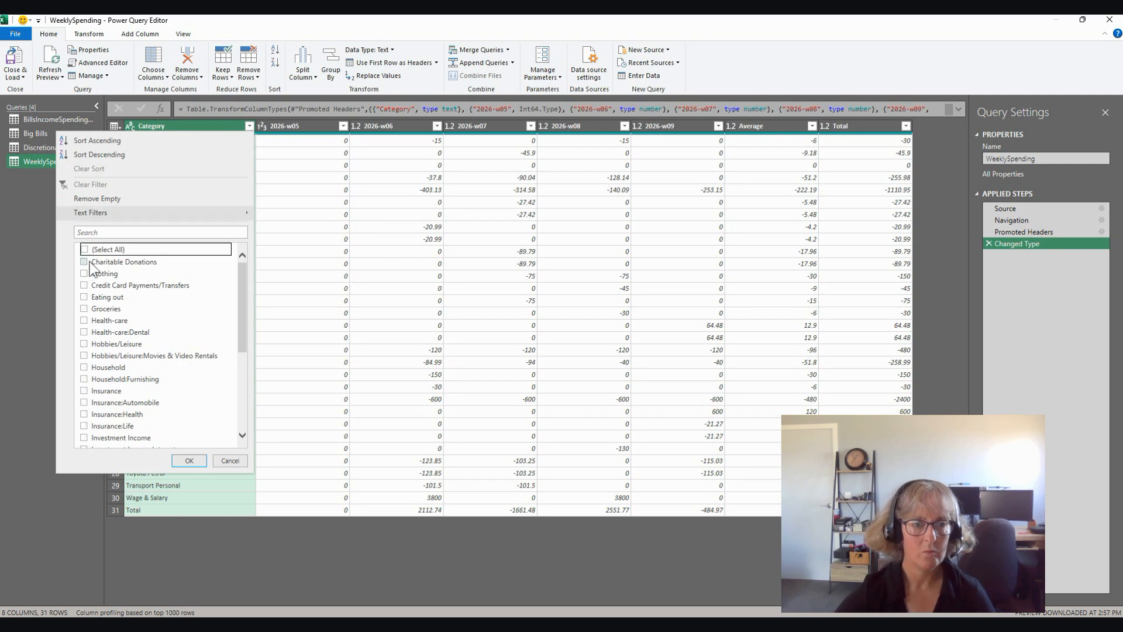
pyautogui.click(84, 273)
pyautogui.click(84, 297)
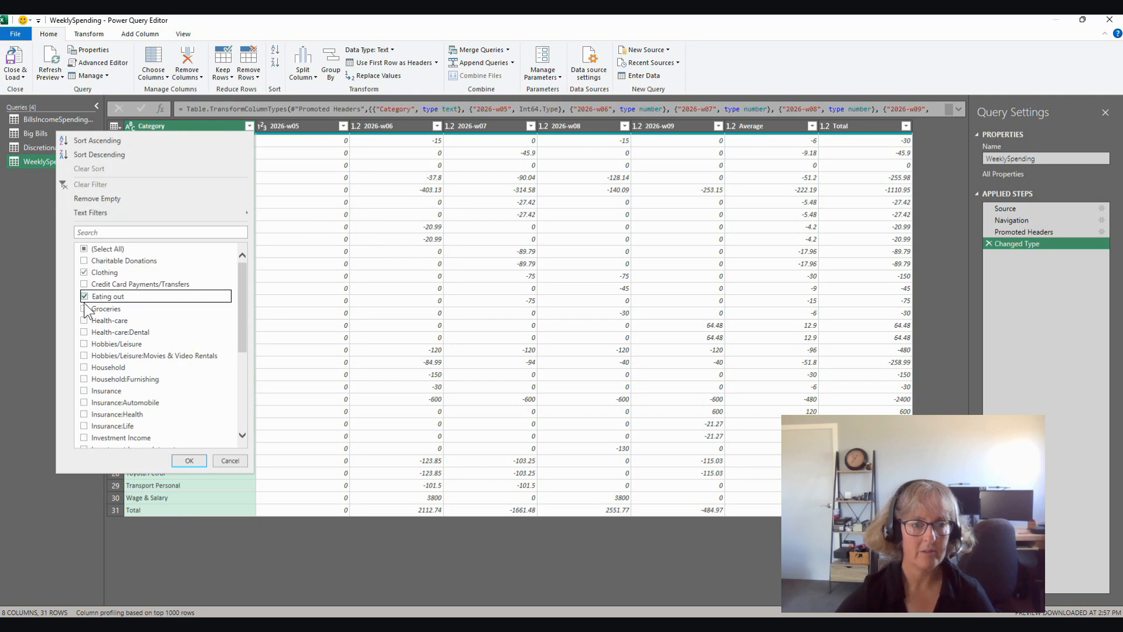
pyautogui.click(84, 308)
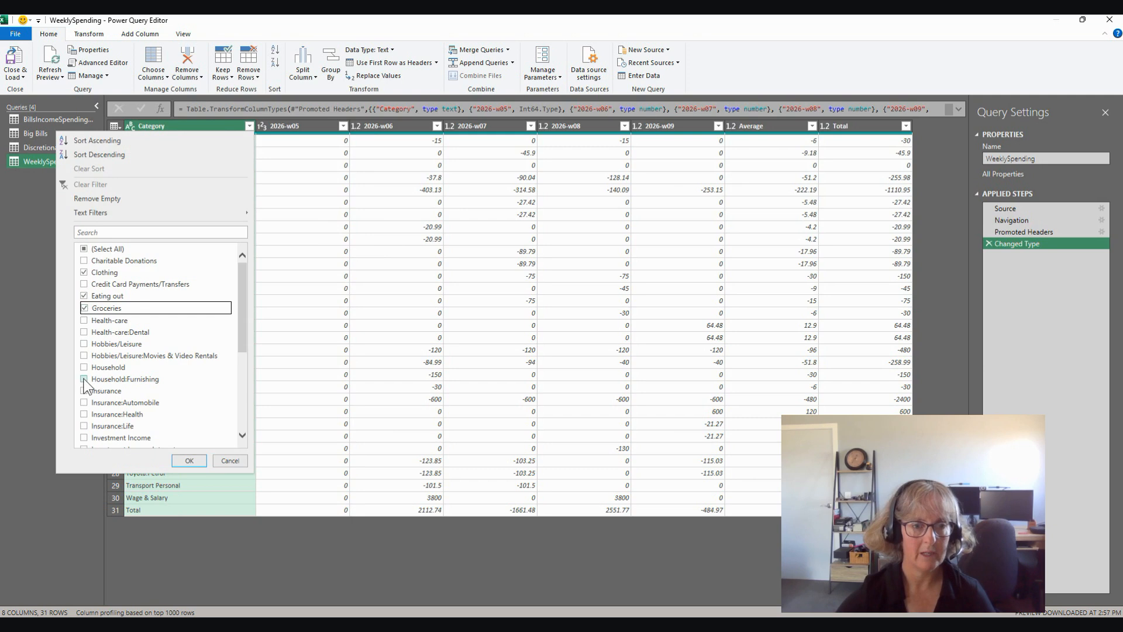
pyautogui.click(84, 356)
# Step: Add Personal Allowance, Personal Care and Total to the WeeklySpending Category filter, apply it, and load the queries into the workbook
pyautogui.scroll(-2, 146, 384)
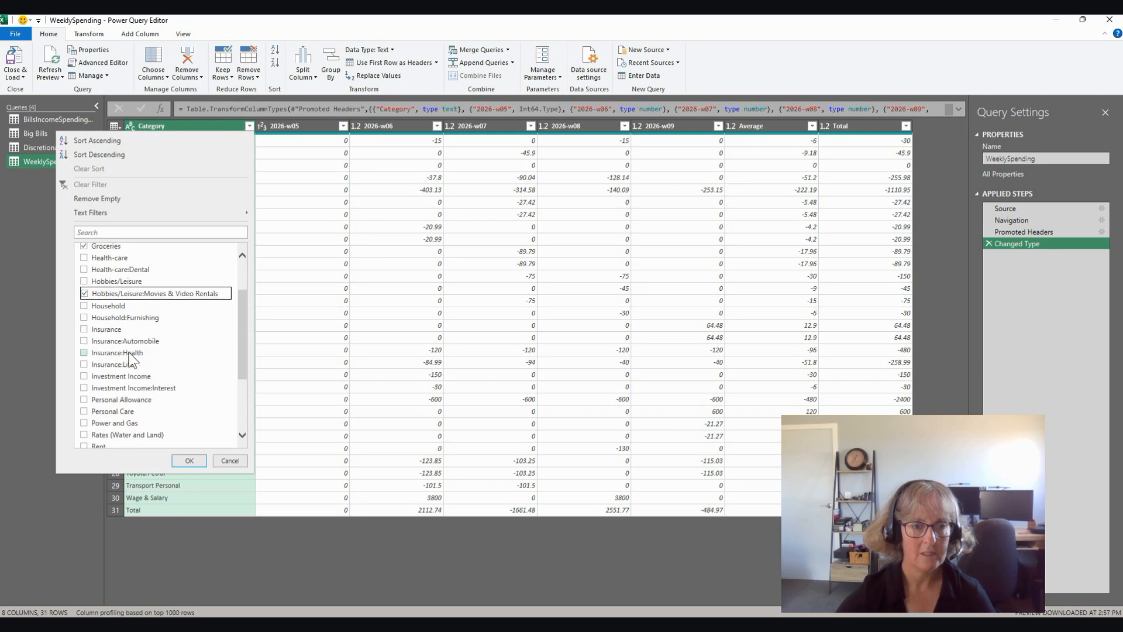
pyautogui.click(83, 400)
pyautogui.click(85, 412)
pyautogui.scroll(-3, 167, 395)
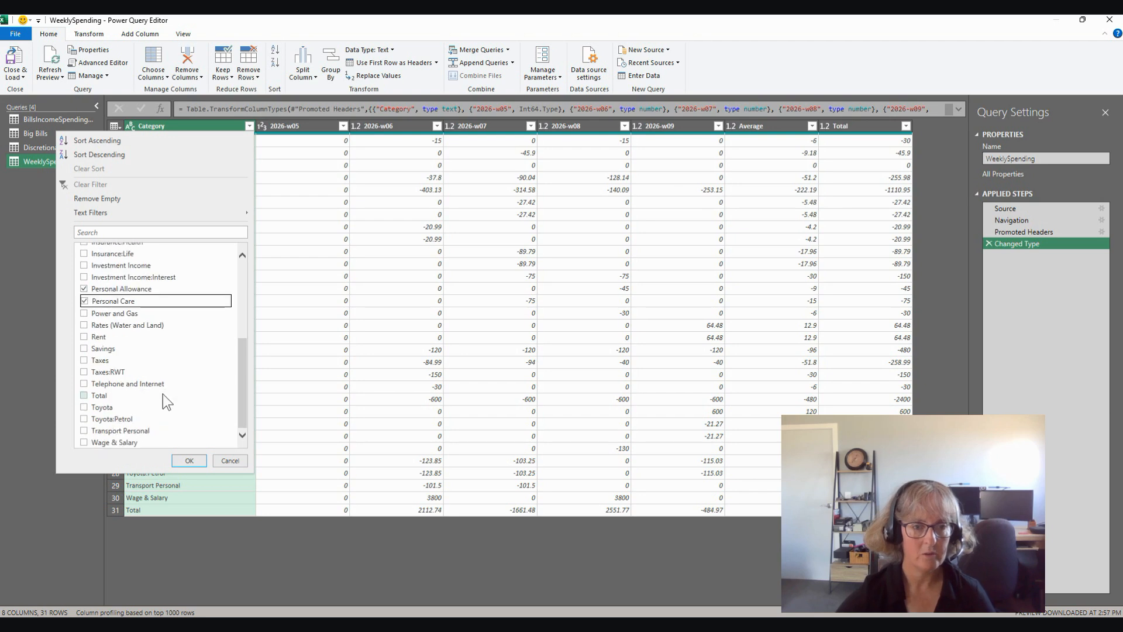
pyautogui.click(84, 396)
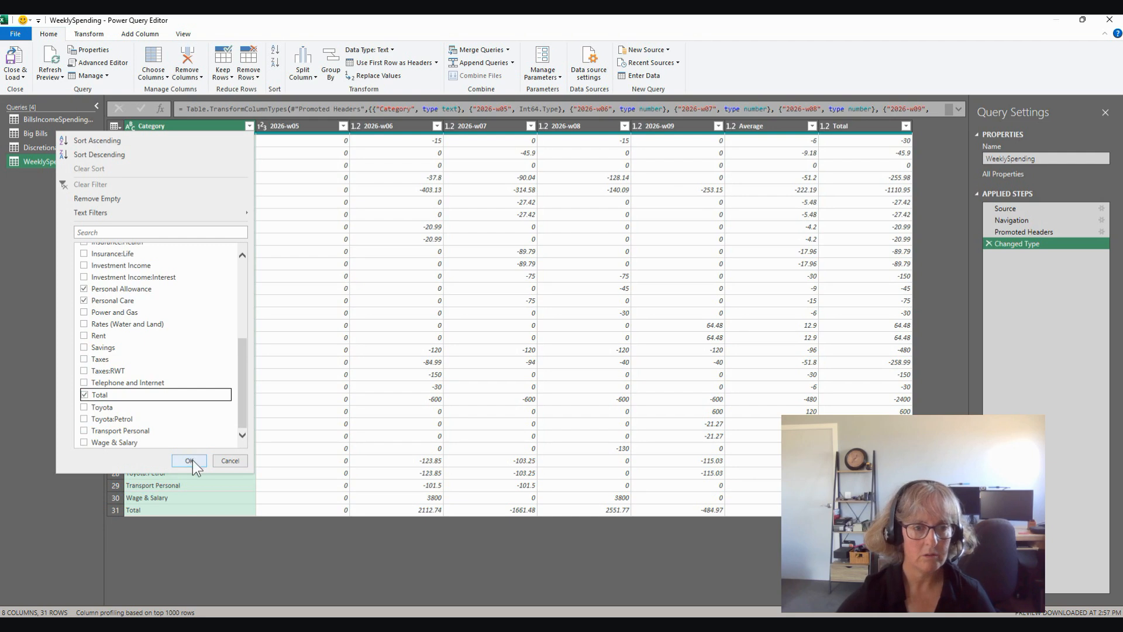
pyautogui.click(190, 461)
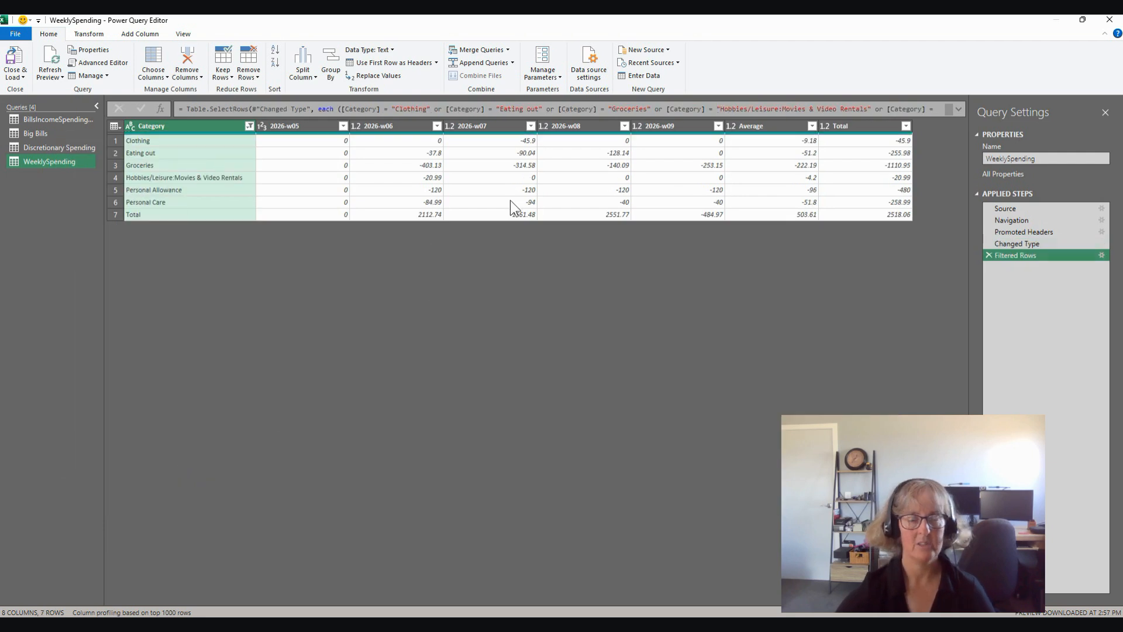
pyautogui.click(8, 69)
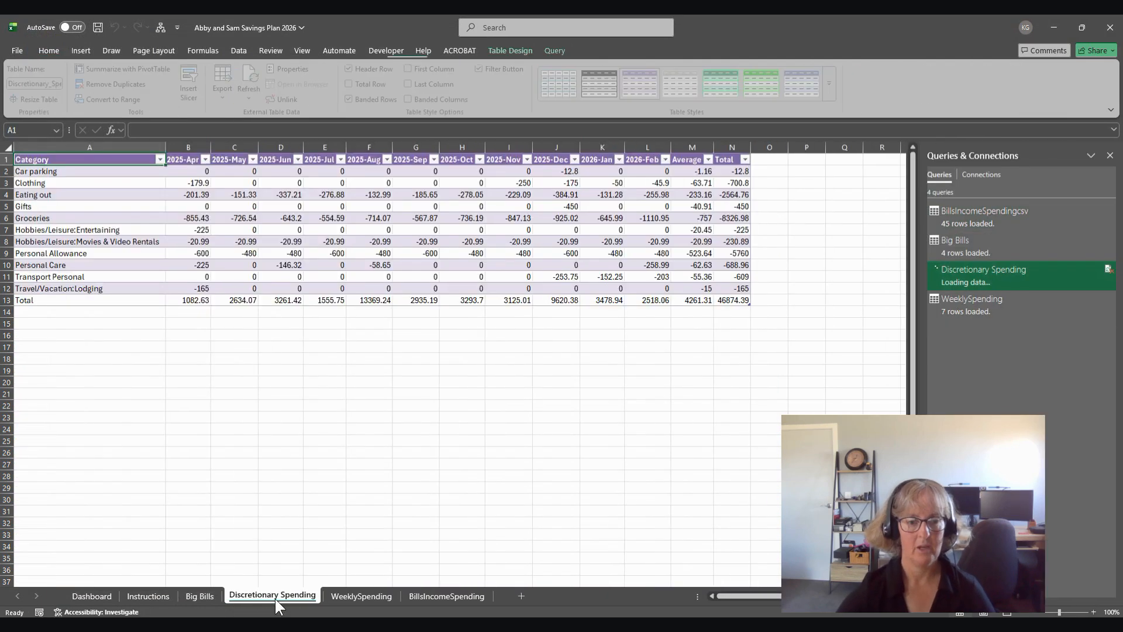
# Step: On the Discretionary Spending sheet, replace the Total row values in B13:N13 with AutoSum subtotals and format B2:N13 as Currency
pyautogui.click(198, 301)
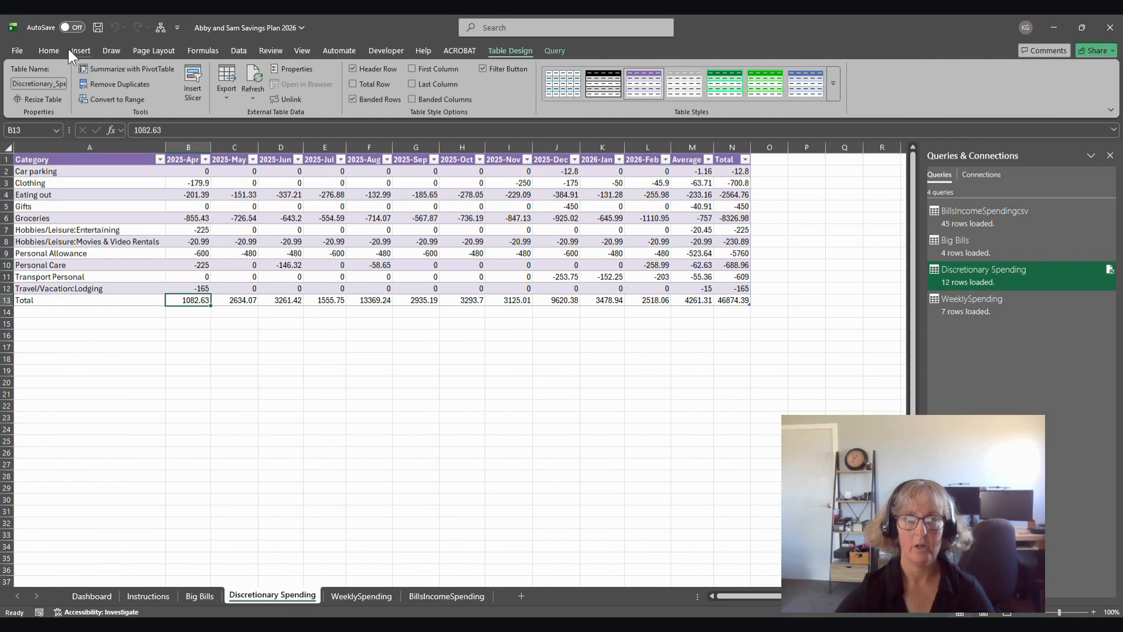
pyautogui.click(49, 51)
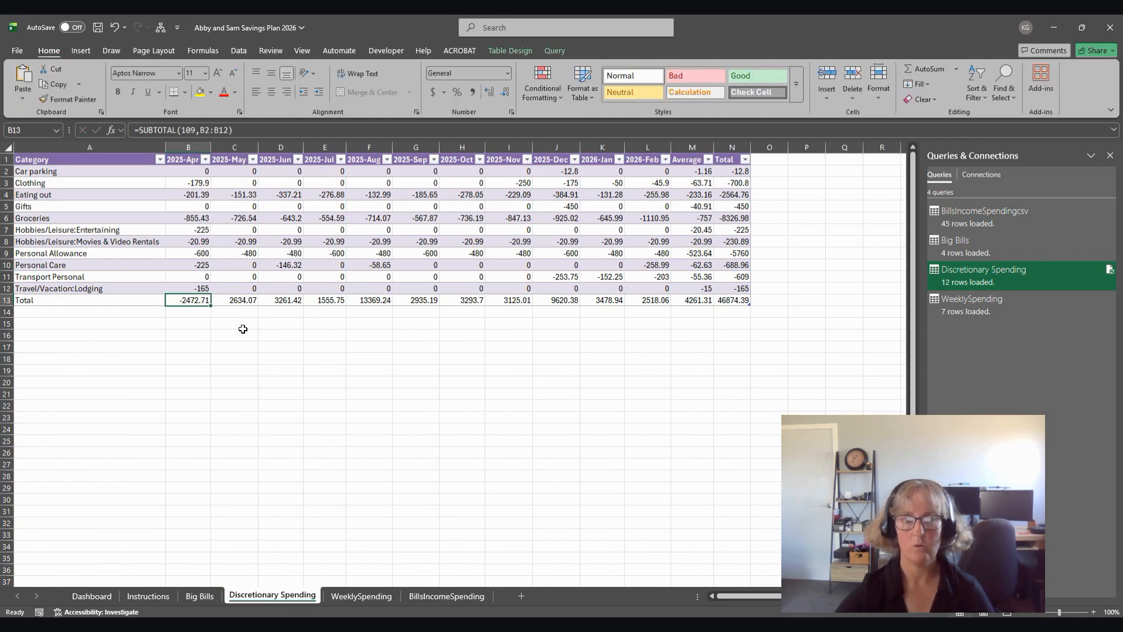
pyautogui.moveTo(211, 305); pyautogui.dragTo(761, 323)
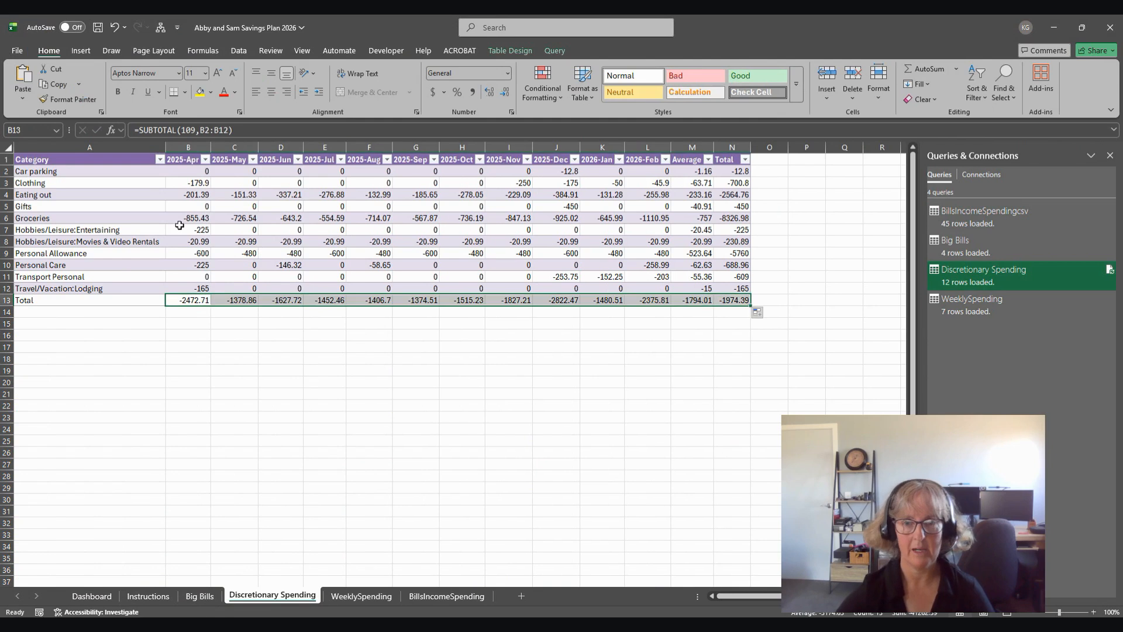
pyautogui.moveTo(194, 174); pyautogui.dragTo(724, 300)
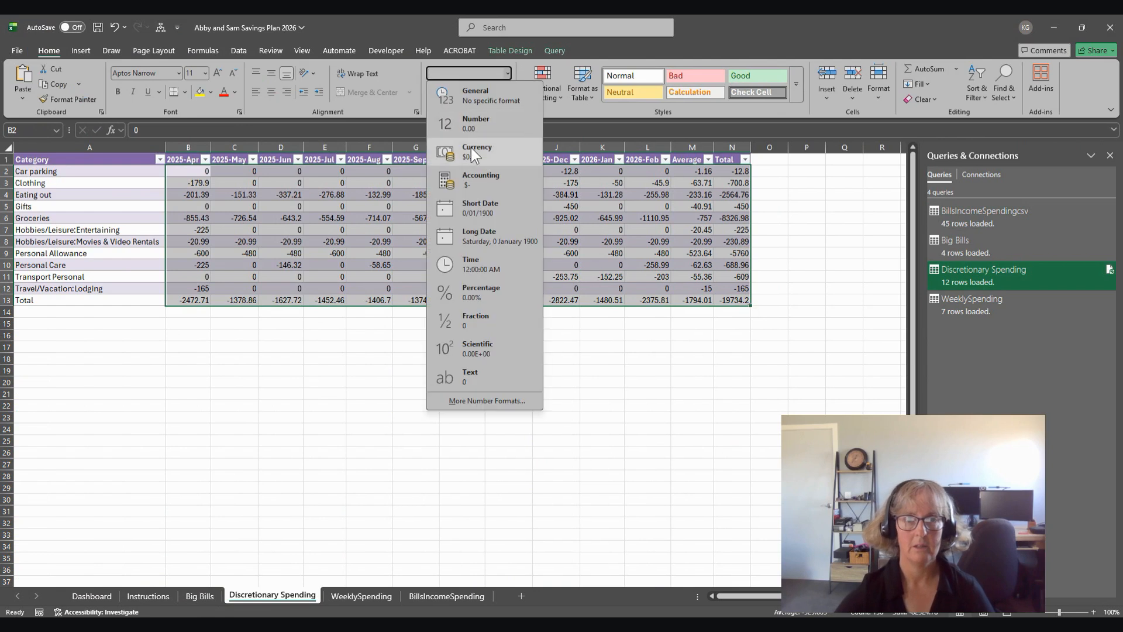
pyautogui.click(472, 148)
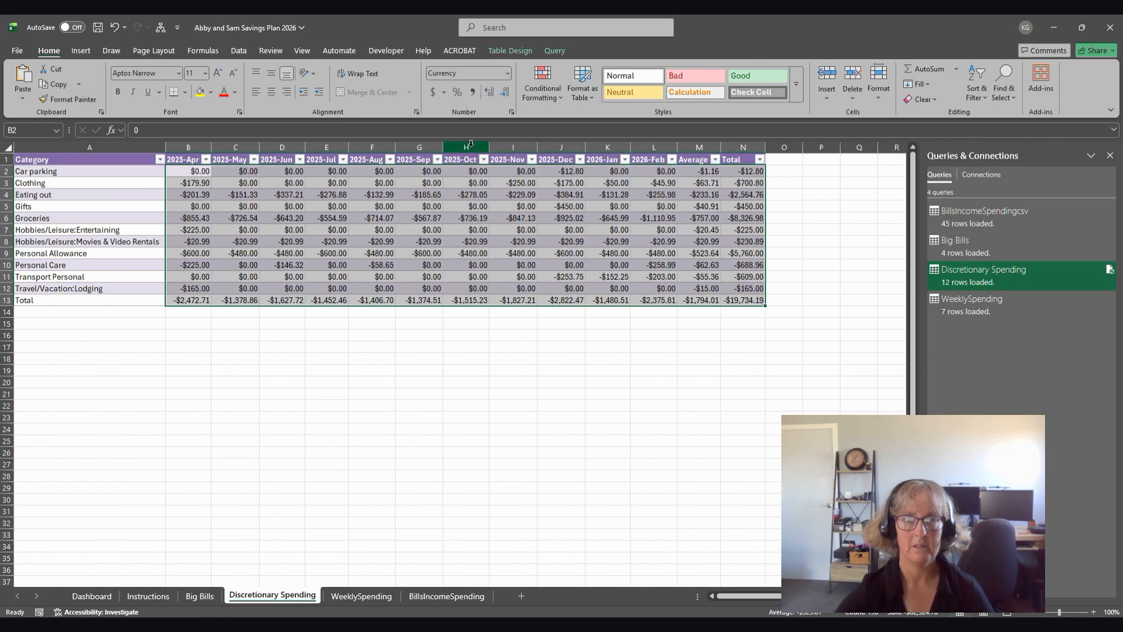
# Step: On the WeeklySpending sheet, replace the Total row values in B8:H8 with AutoSum subtotals of the categories above
pyautogui.click(359, 589)
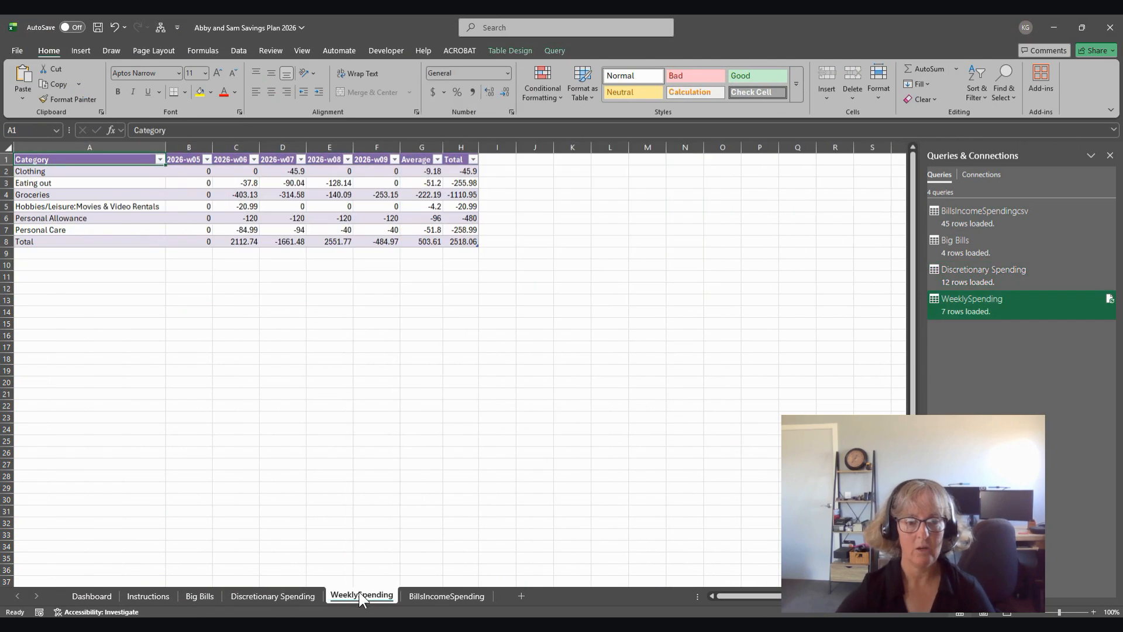
pyautogui.click(200, 242)
pyautogui.click(909, 80)
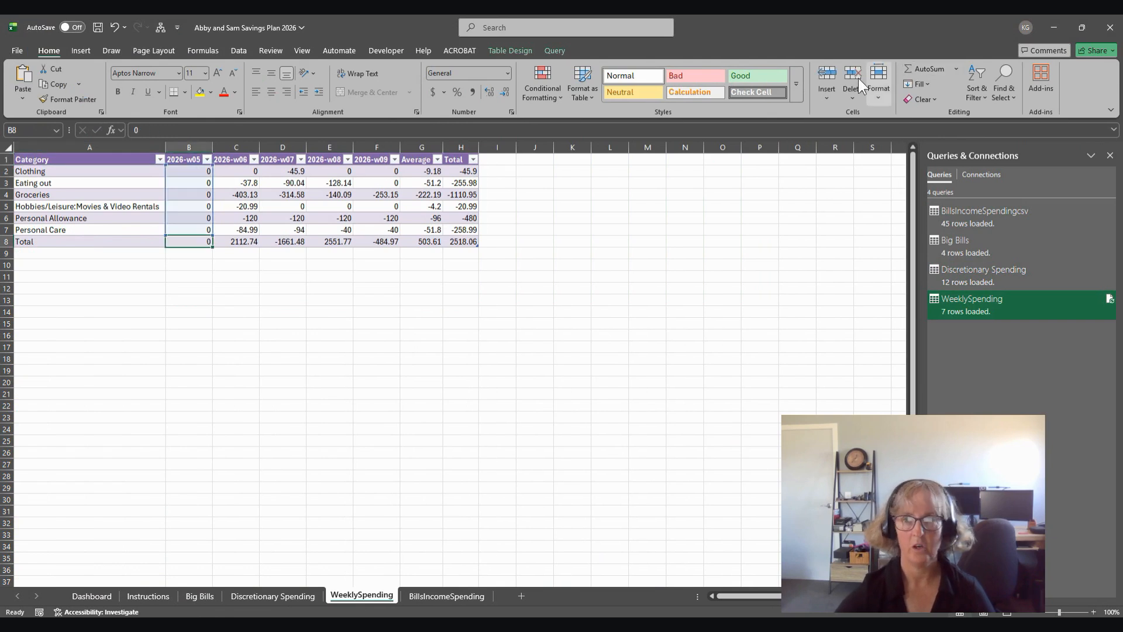
pyautogui.click(909, 80)
pyautogui.moveTo(213, 245); pyautogui.dragTo(458, 257)
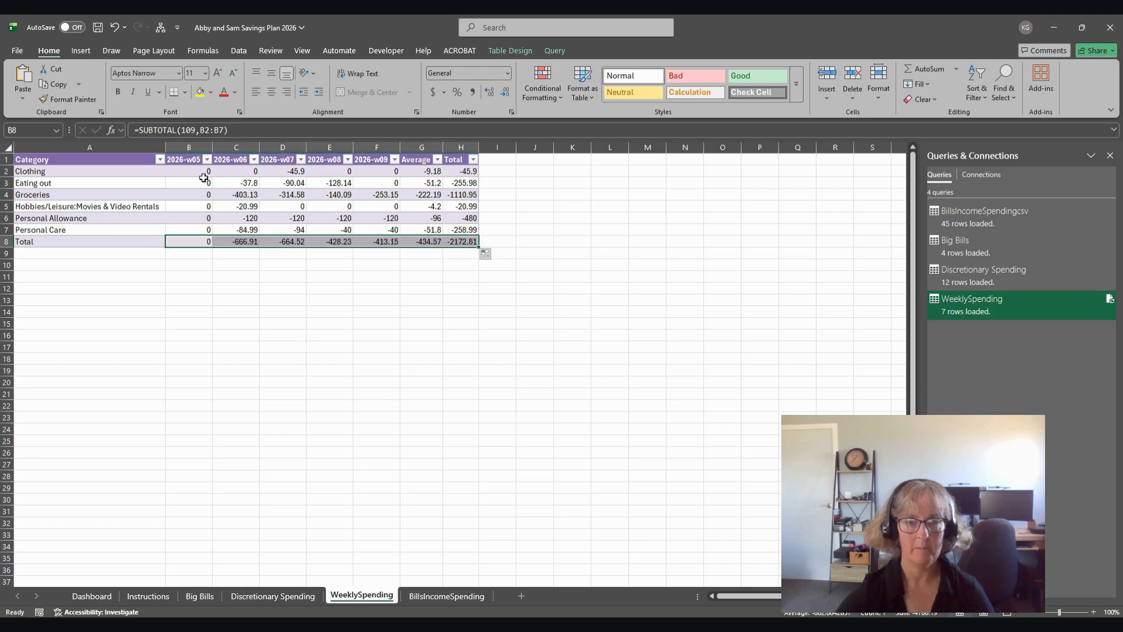
# Step: Format the WeeklySpending table values in B2:H8 as Currency
pyautogui.moveTo(202, 172); pyautogui.dragTo(446, 243)
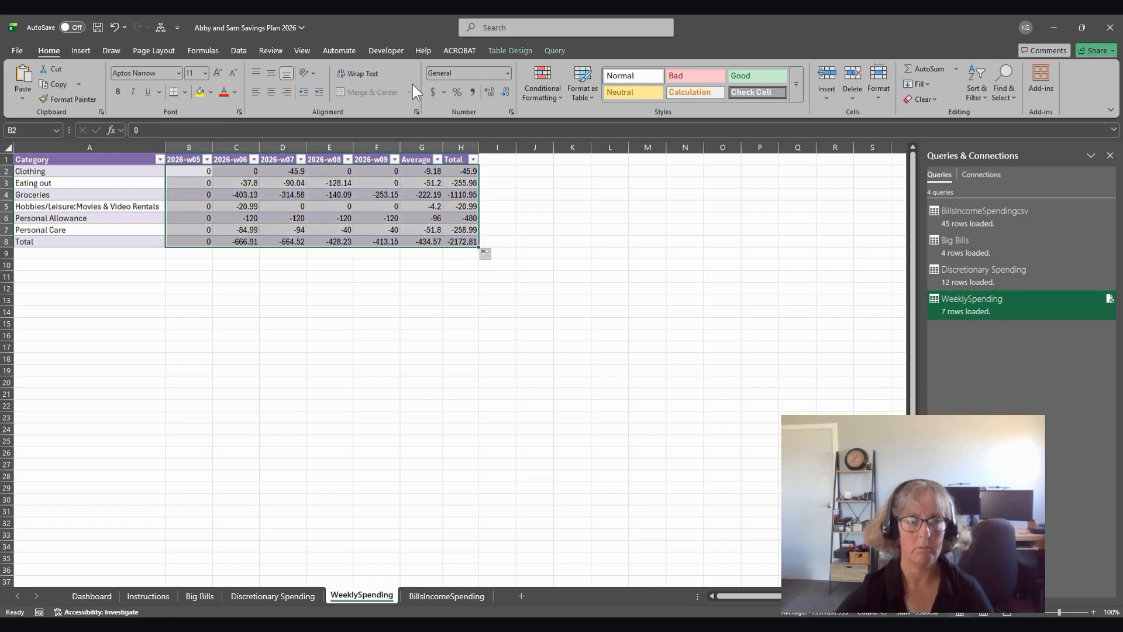
pyautogui.click(506, 71)
pyautogui.click(468, 145)
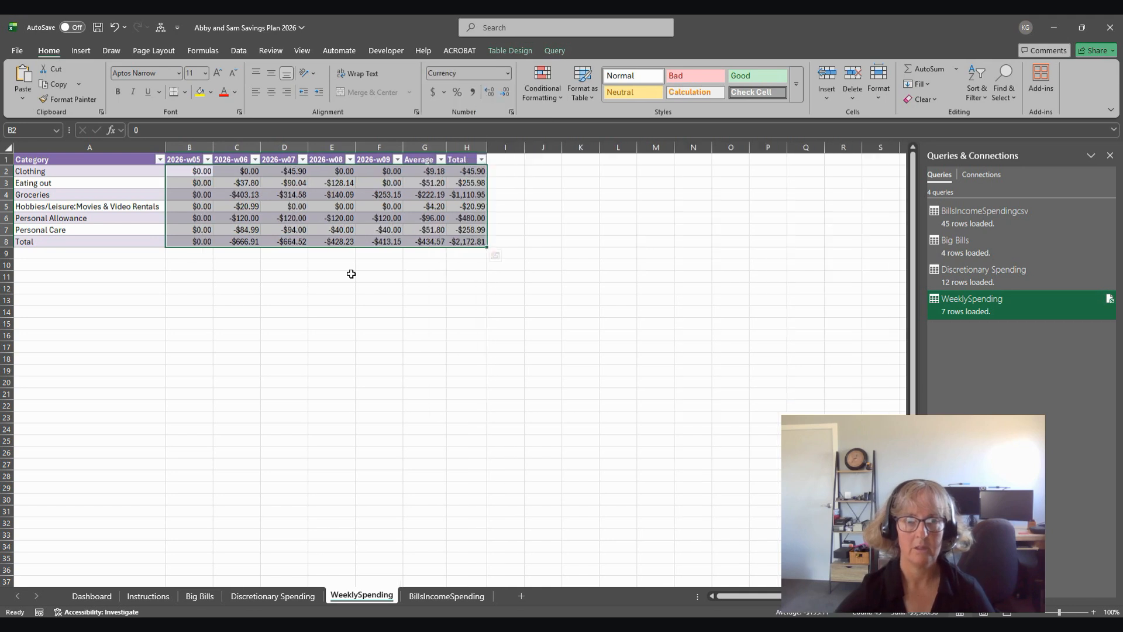
pyautogui.click(345, 288)
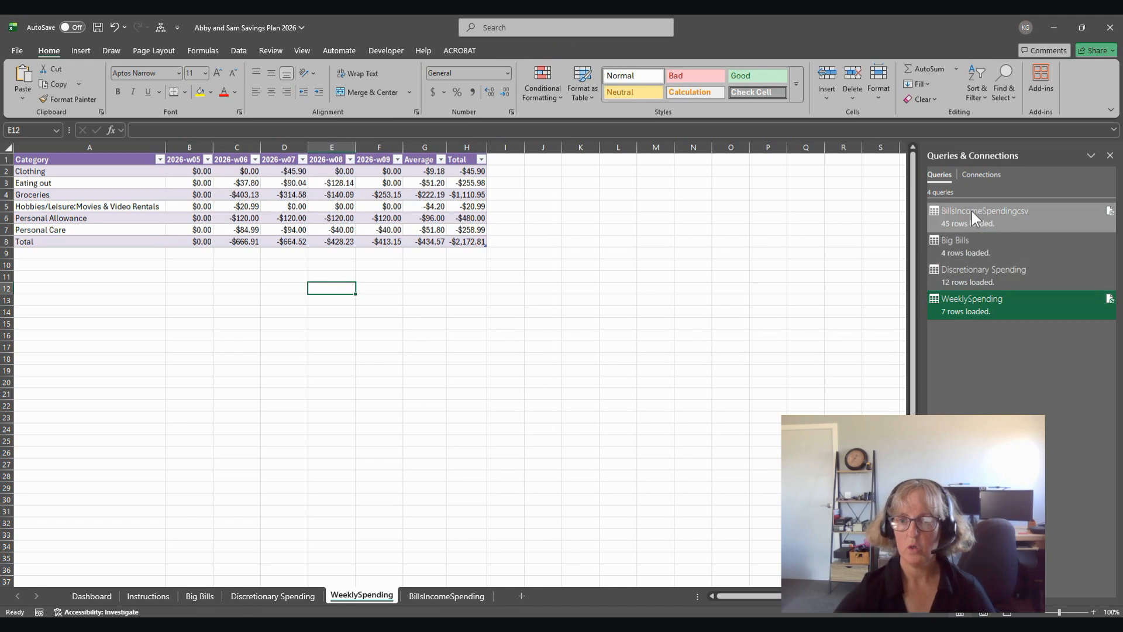
# Step: Close the Queries & Connections pane and move the Big Bills sheet between WeeklySpending and BillsIncomeSpending
pyautogui.moveTo(971, 251)
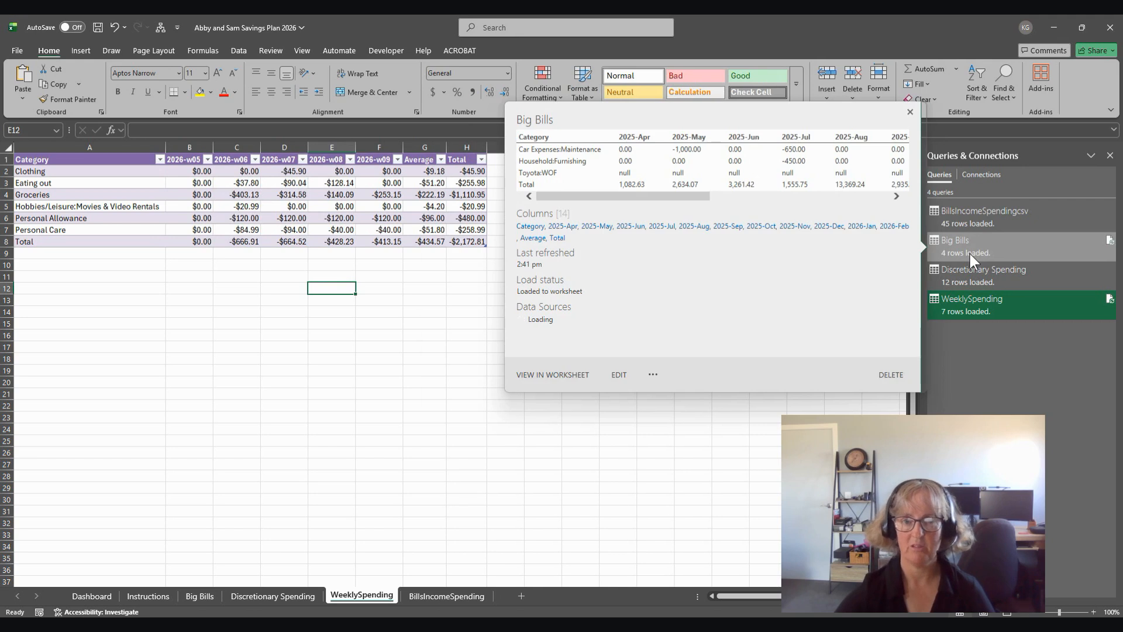
pyautogui.click(287, 371)
pyautogui.click(1111, 156)
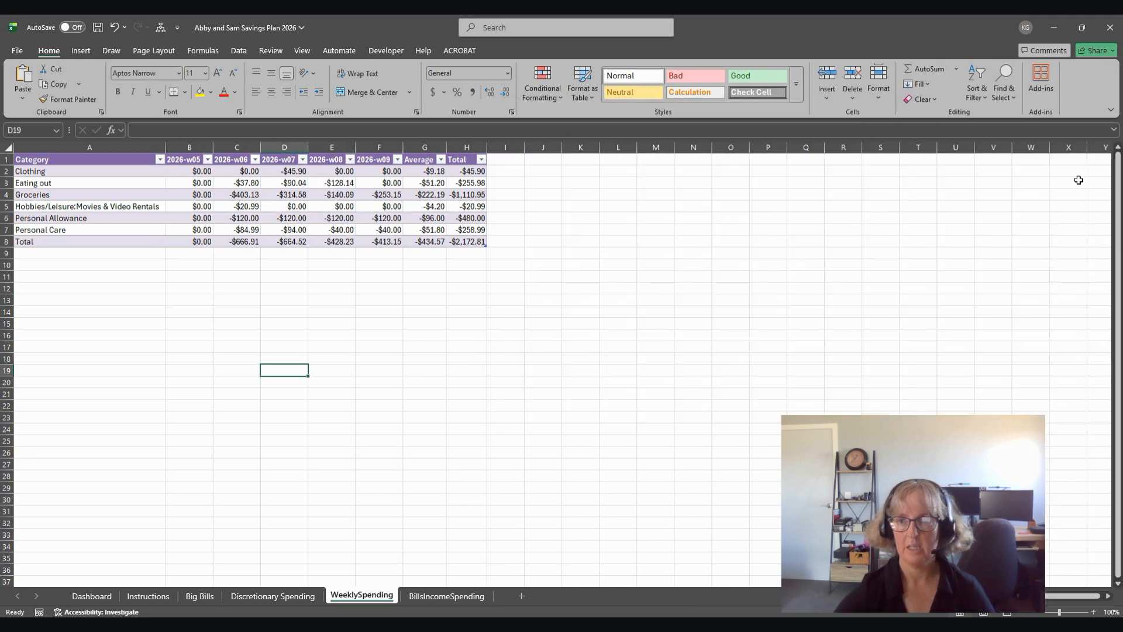
pyautogui.click(202, 595)
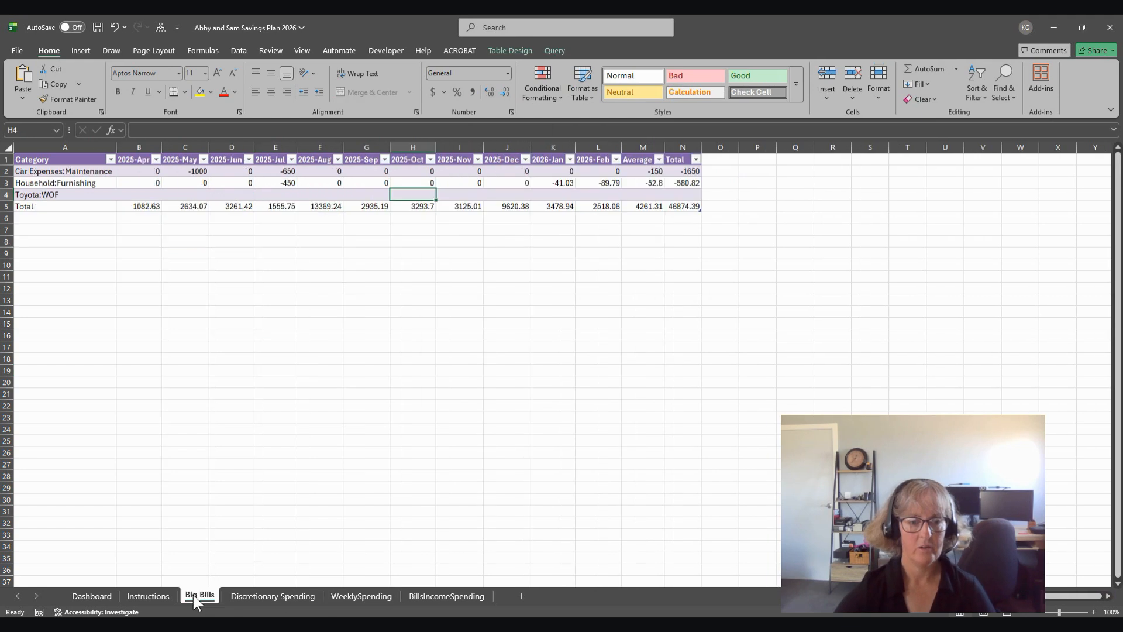
pyautogui.moveTo(203, 592); pyautogui.dragTo(395, 600)
# Step: Review the Discretionary Spending, WeeklySpending and Big Bills sheets and compare them with the Dashboard's layout
pyautogui.click(237, 594)
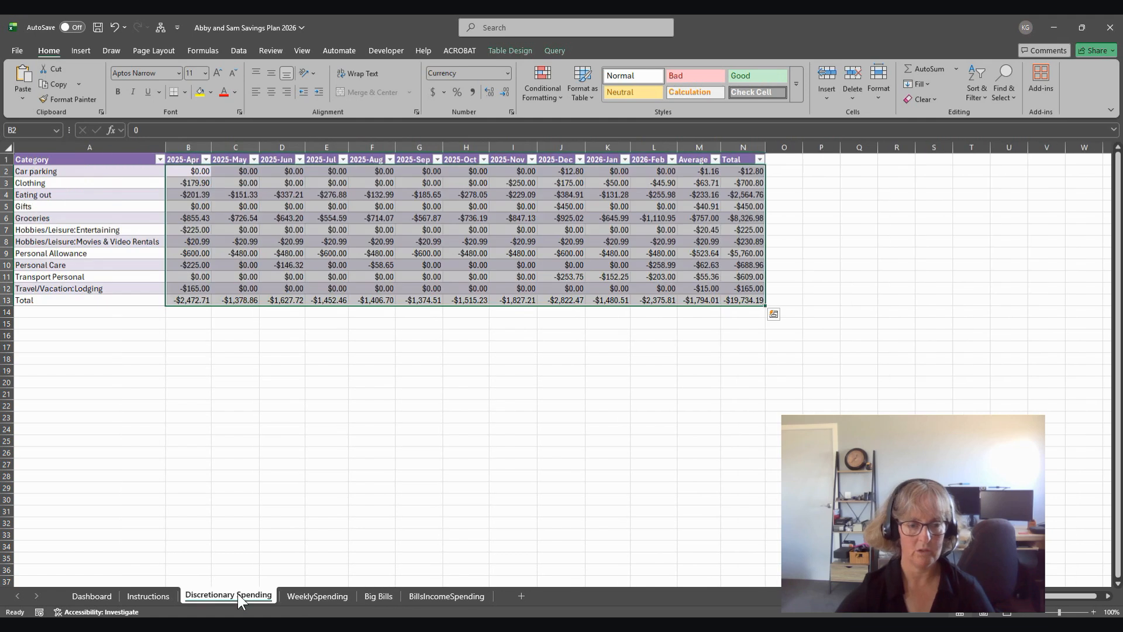
pyautogui.click(310, 595)
pyautogui.click(379, 593)
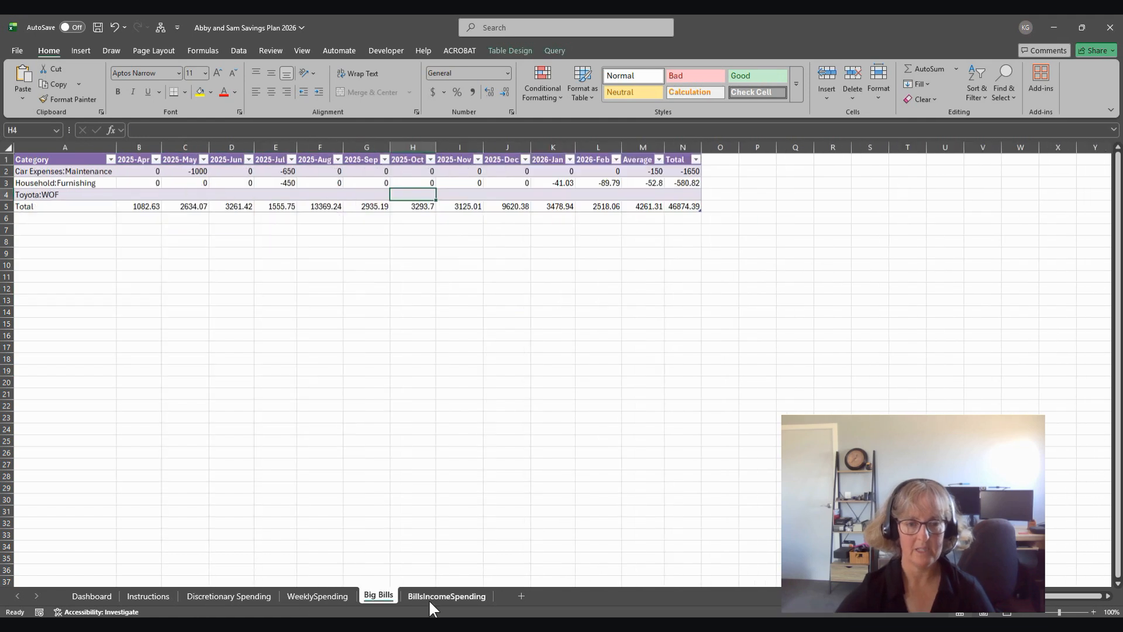
pyautogui.click(240, 594)
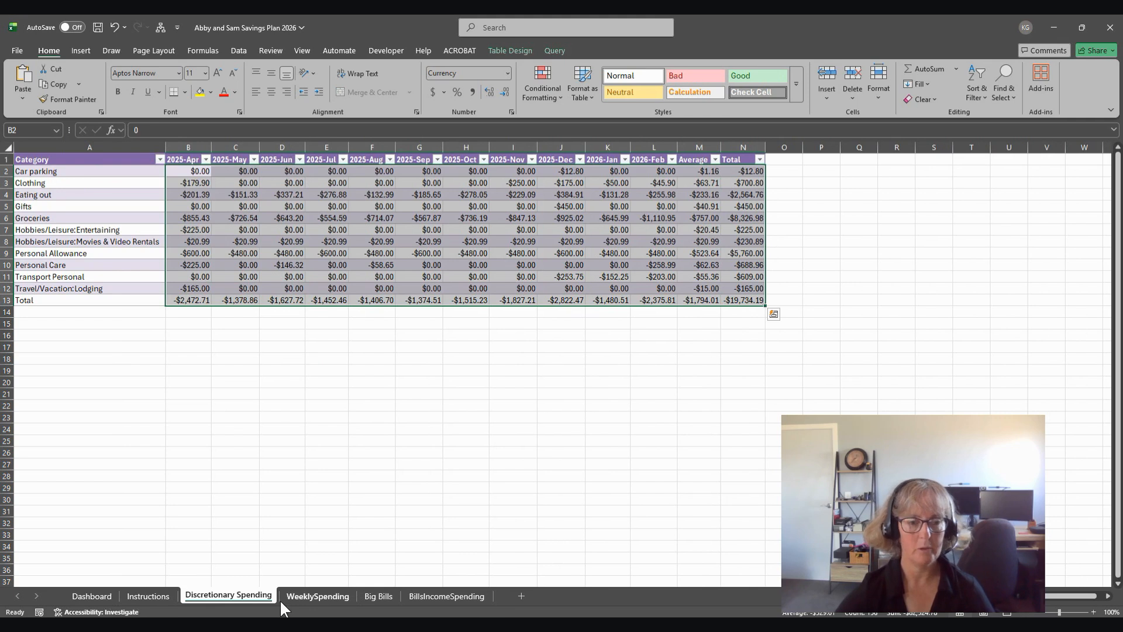
pyautogui.click(309, 533)
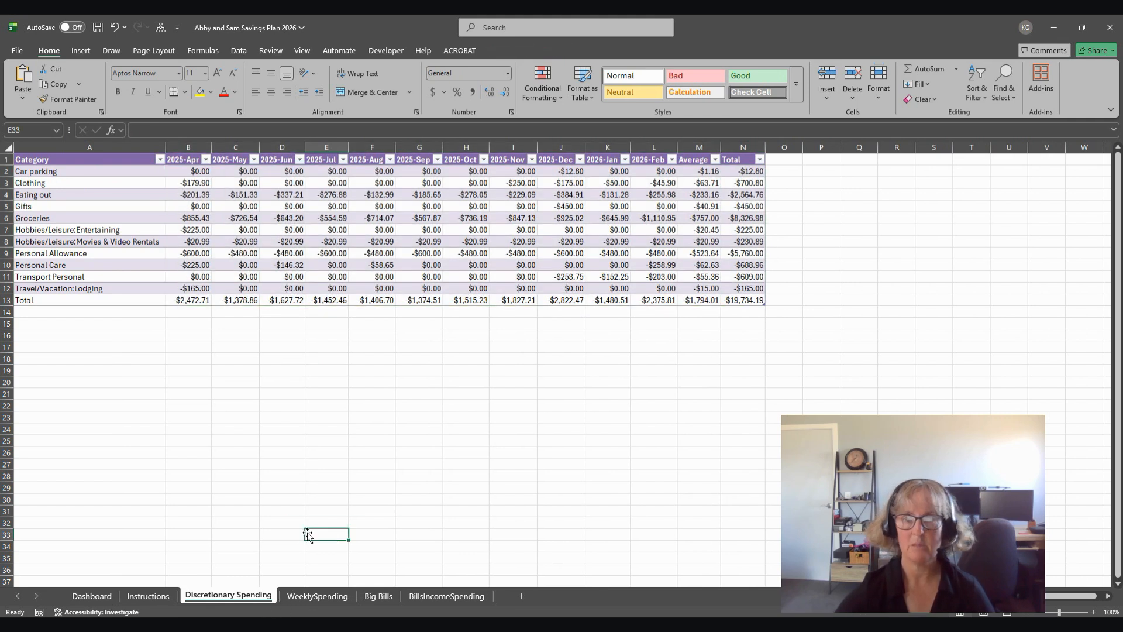
pyautogui.click(99, 593)
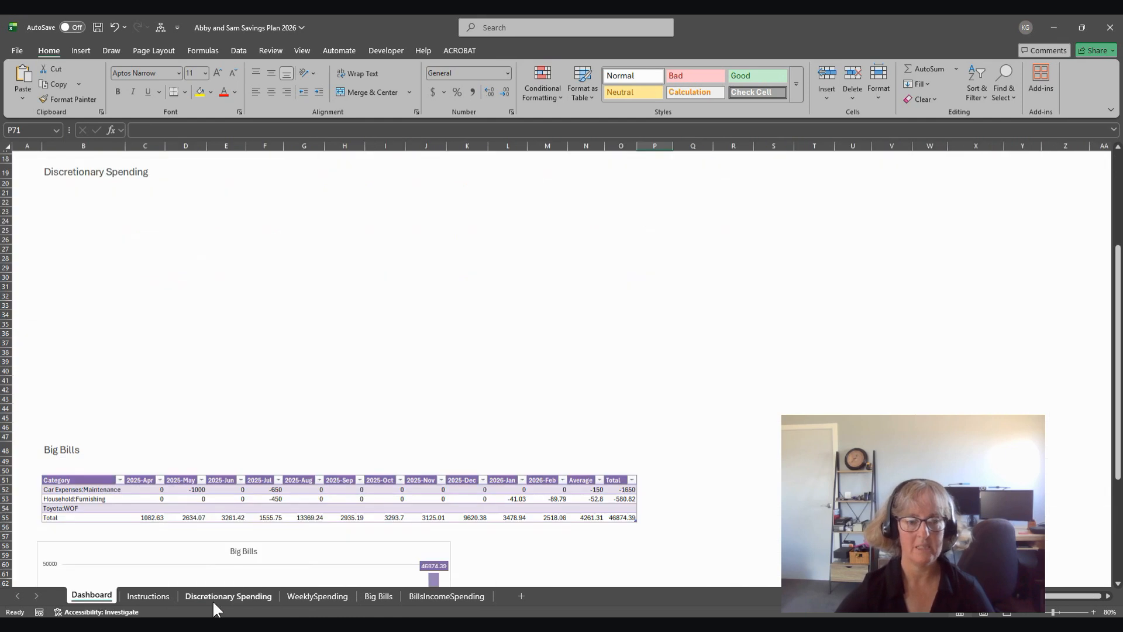
pyautogui.click(214, 595)
# Step: On the Dashboard, insert an empty 2-D clustered column chart under the Discretionary Spending heading, sized to cover about B21:G44
pyautogui.click(92, 593)
pyautogui.click(46, 203)
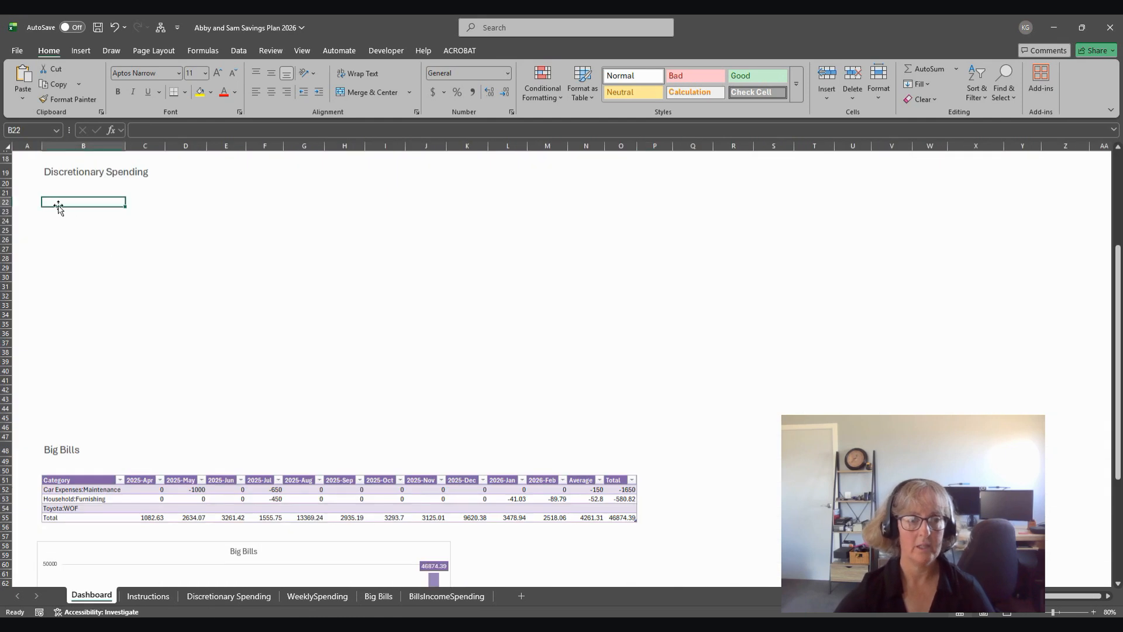
pyautogui.click(82, 51)
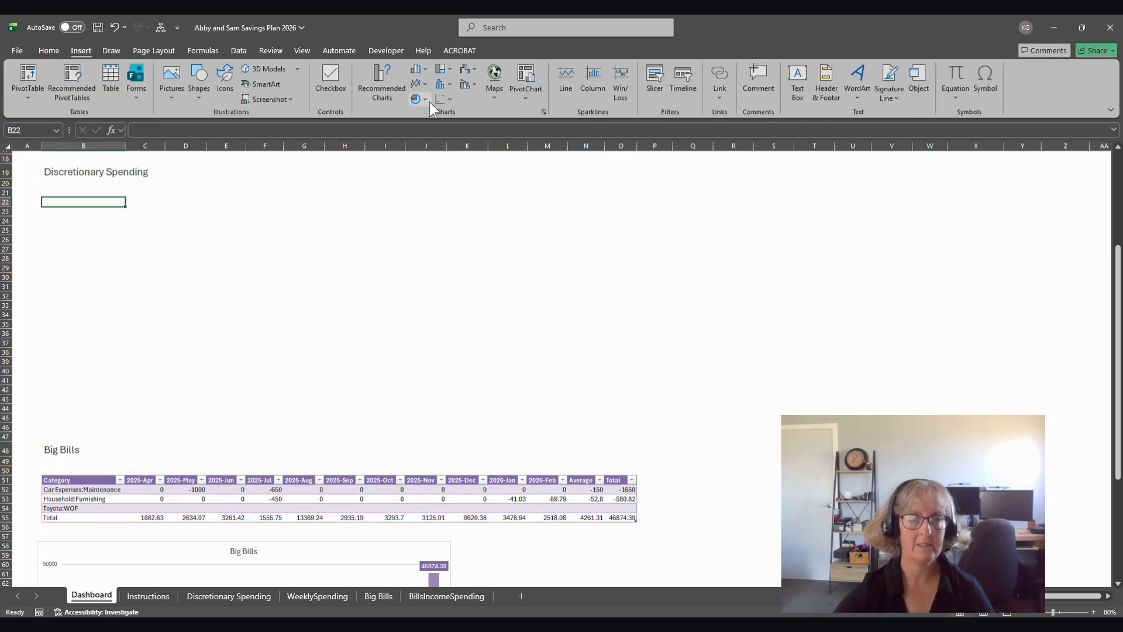
pyautogui.click(416, 71)
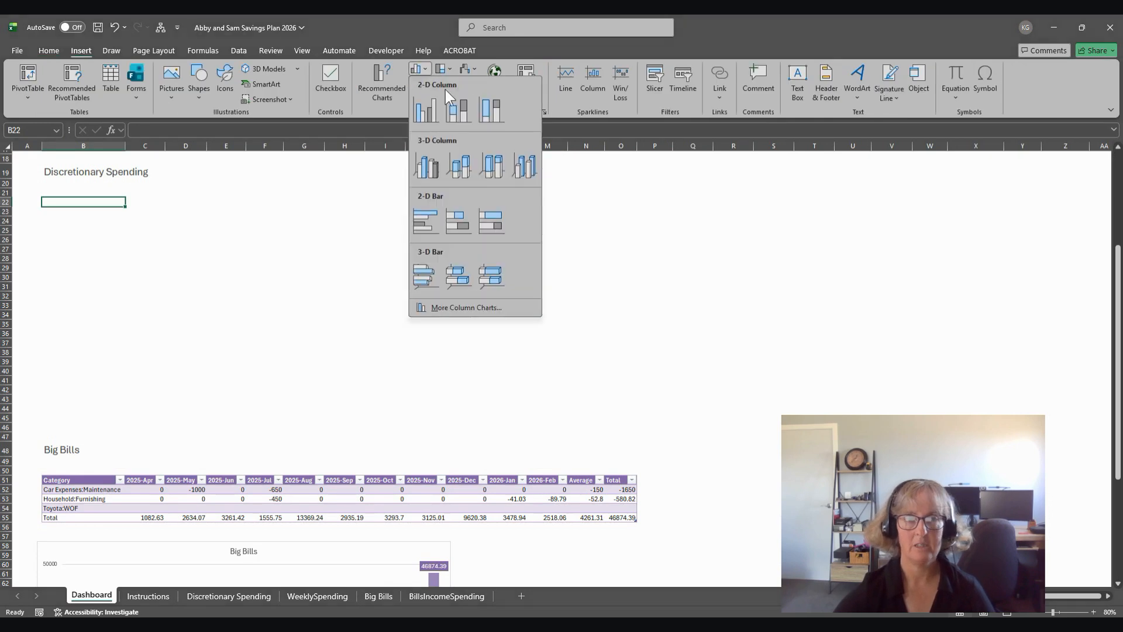
pyautogui.click(426, 113)
pyautogui.moveTo(491, 312); pyautogui.dragTo(85, 198)
pyautogui.moveTo(267, 323); pyautogui.dragTo(317, 414)
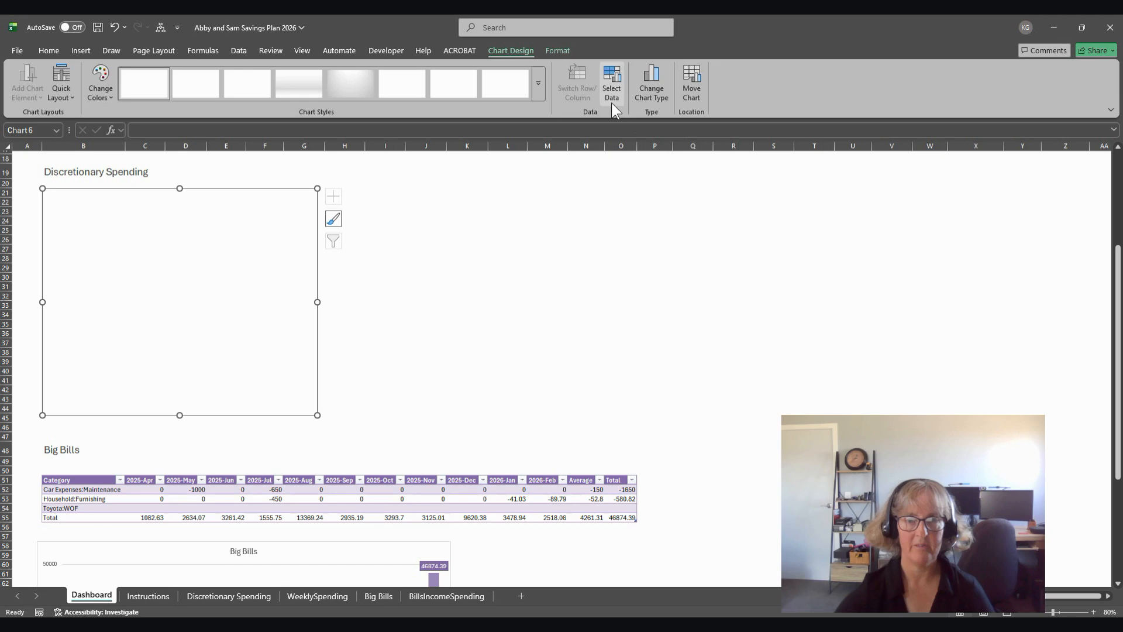
# Step: Set the new chart's data range to the whole WeeklySpending table, A1:H8
pyautogui.click(611, 76)
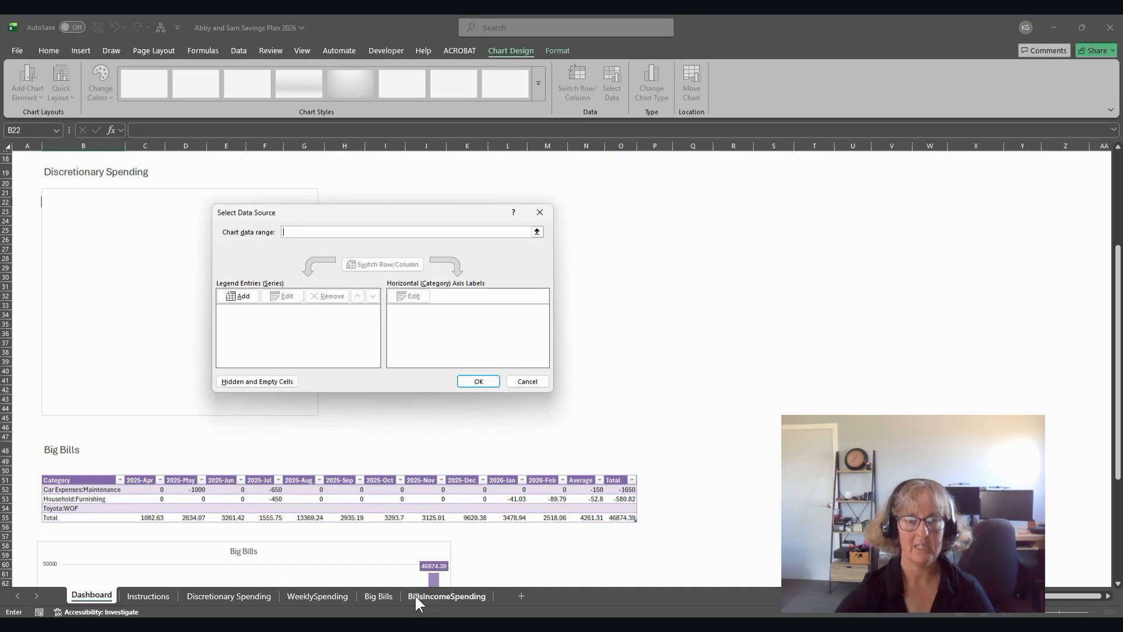
pyautogui.click(301, 594)
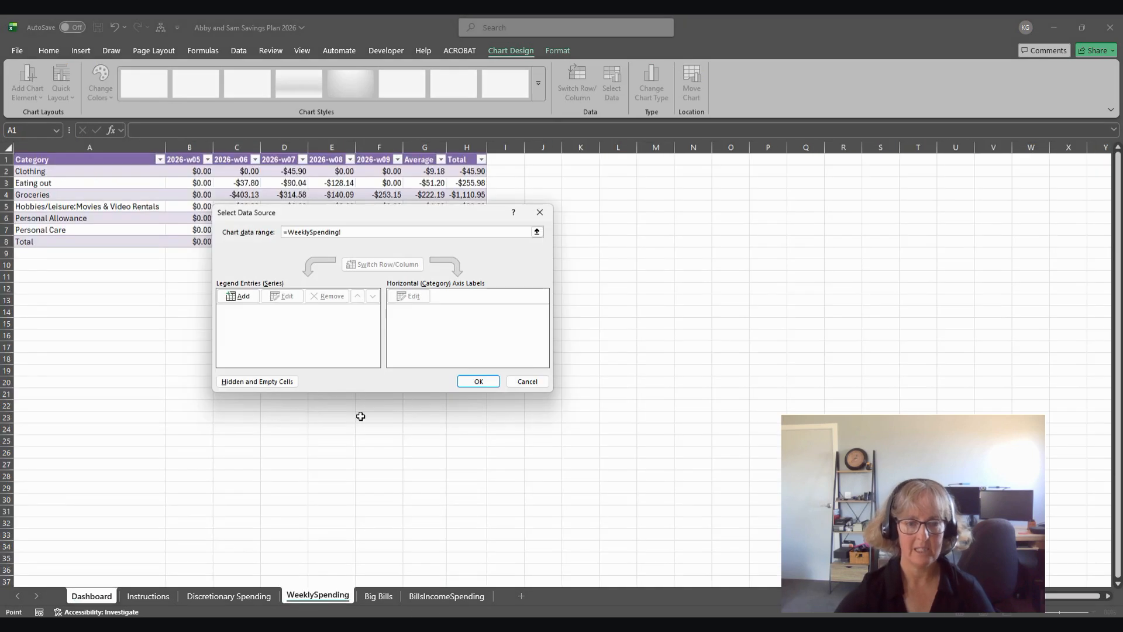
pyautogui.moveTo(359, 212); pyautogui.dragTo(713, 273)
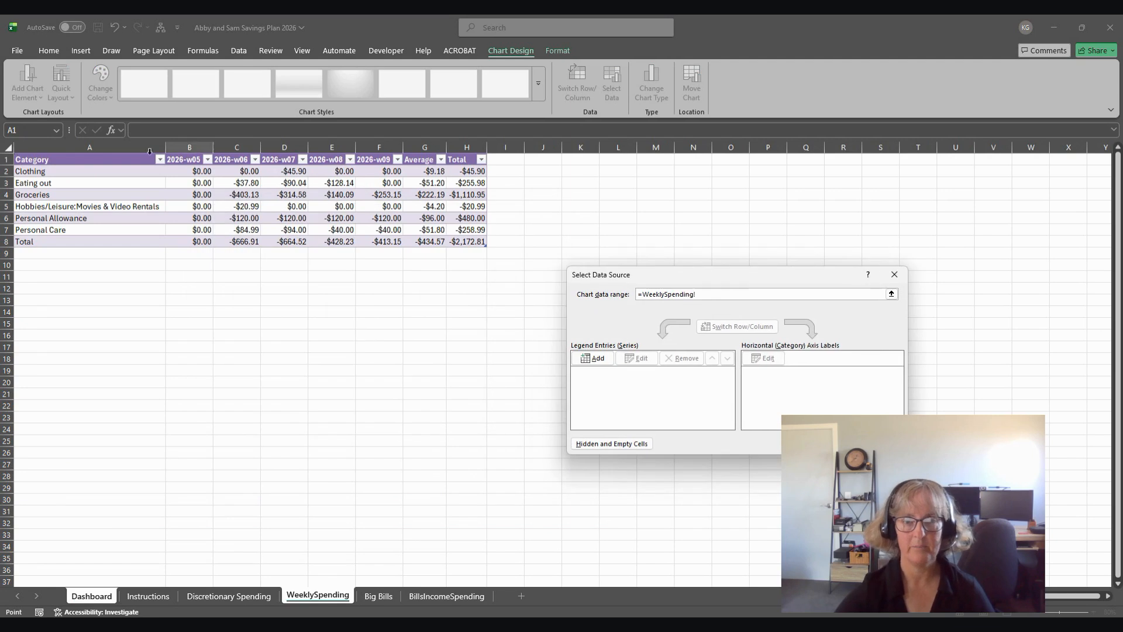
pyautogui.moveTo(98, 163); pyautogui.dragTo(486, 242)
pyautogui.press('Return')
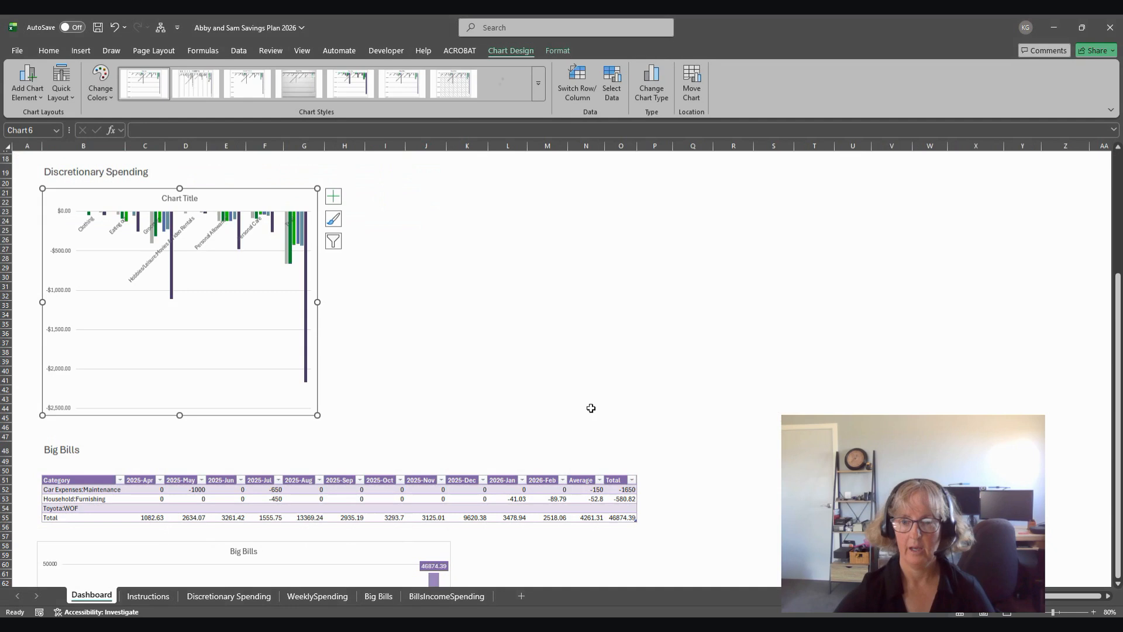
# Step: Filter the chart's categories so only Eating out is plotted, keeping all series selected
pyautogui.click(334, 241)
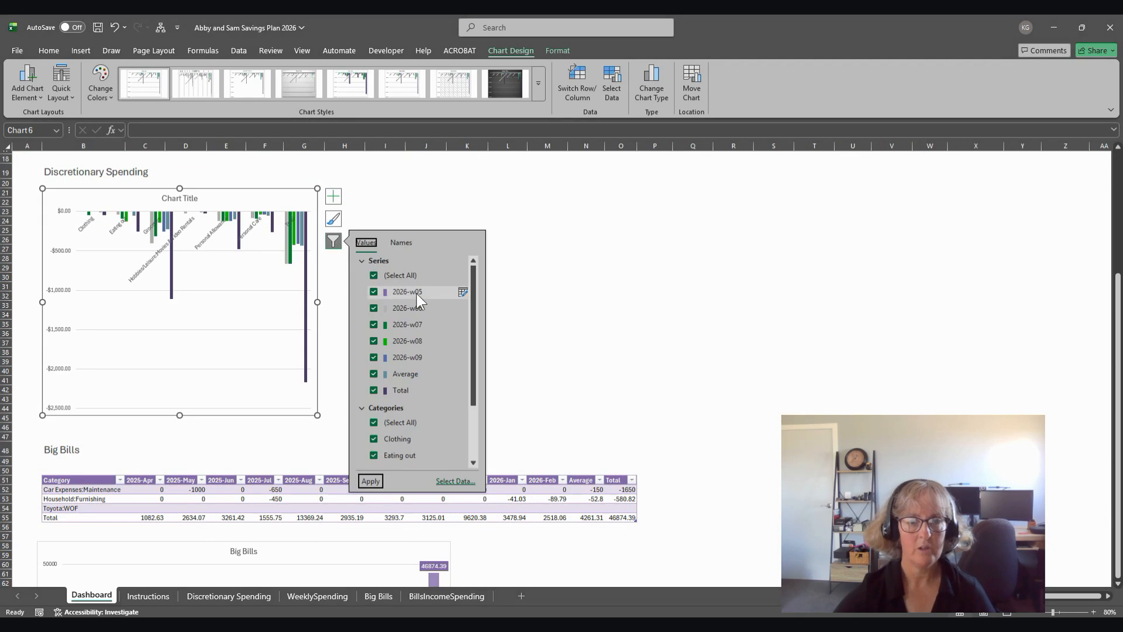
pyautogui.scroll(-2, 418, 420)
pyautogui.click(374, 344)
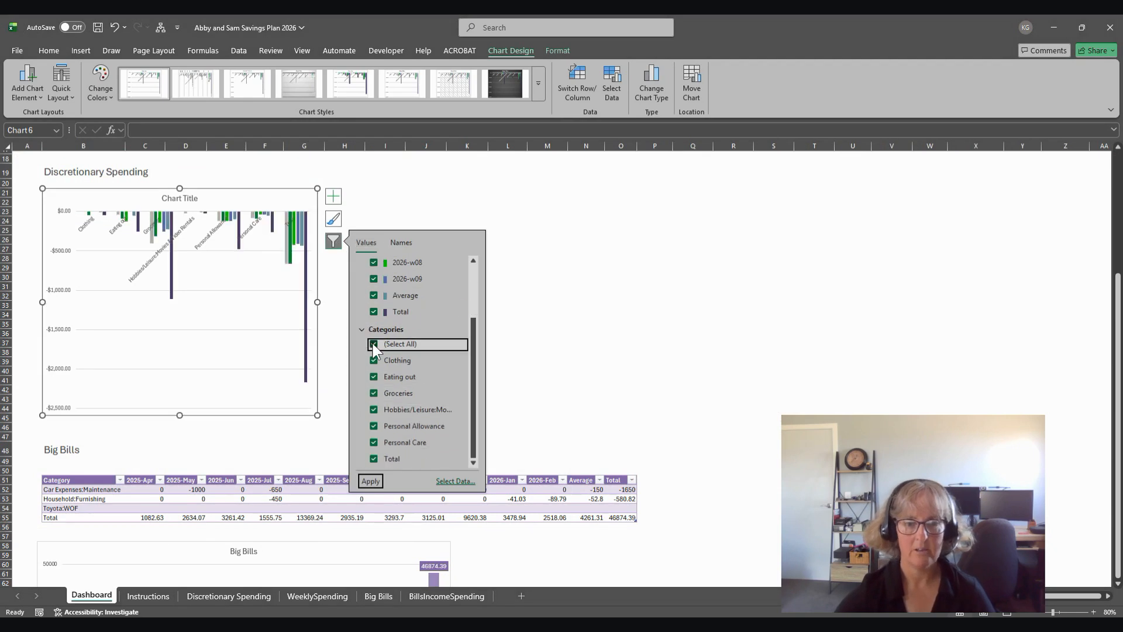
pyautogui.click(373, 377)
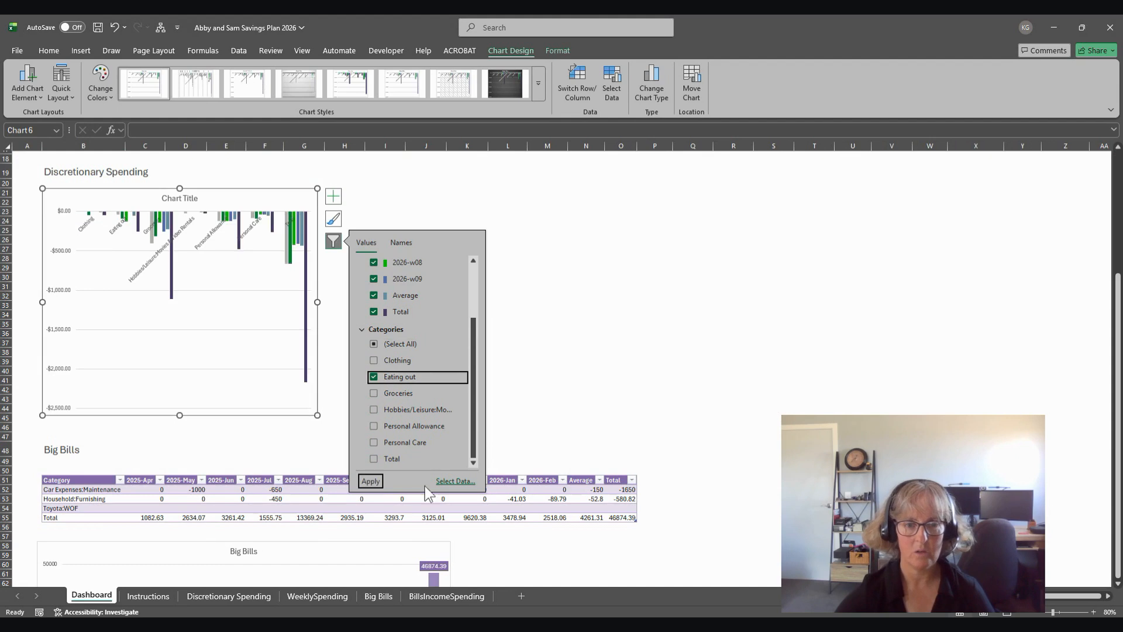
pyautogui.click(371, 482)
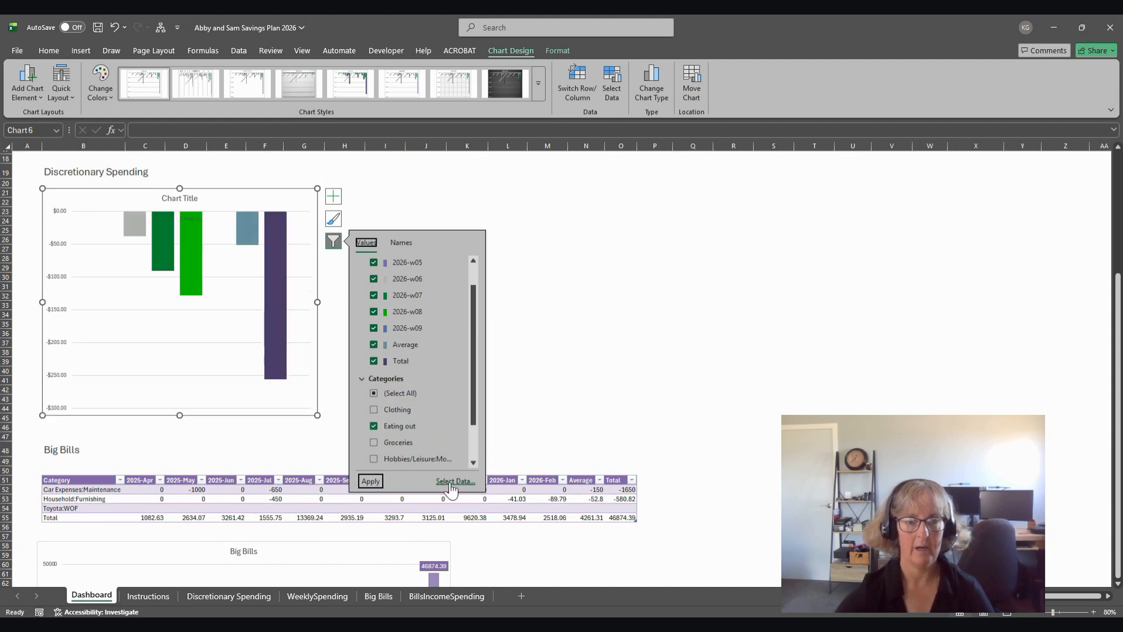
pyautogui.click(641, 359)
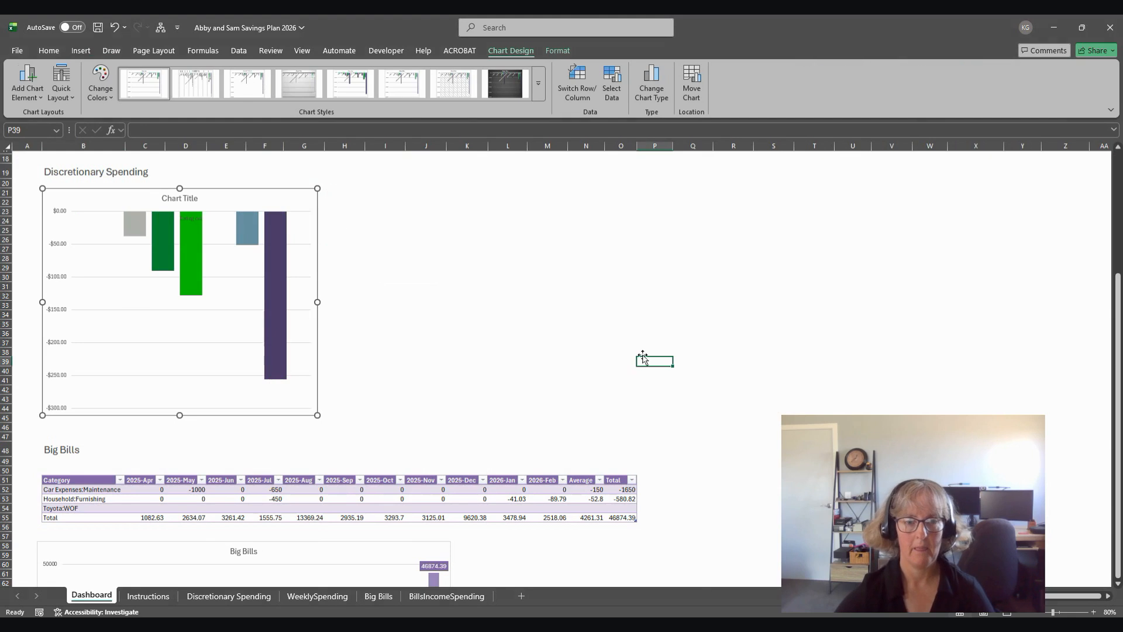
# Step: Apply quick layout Layout 9 to the Eating out chart and delete its chart title
pyautogui.click(214, 207)
pyautogui.click(500, 48)
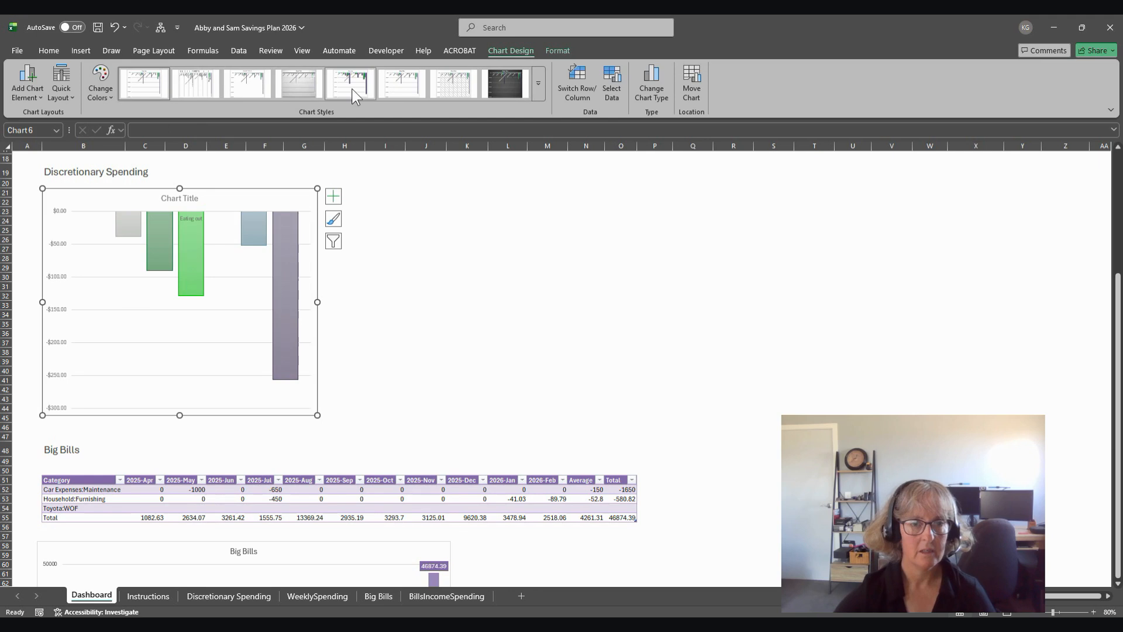
pyautogui.click(61, 88)
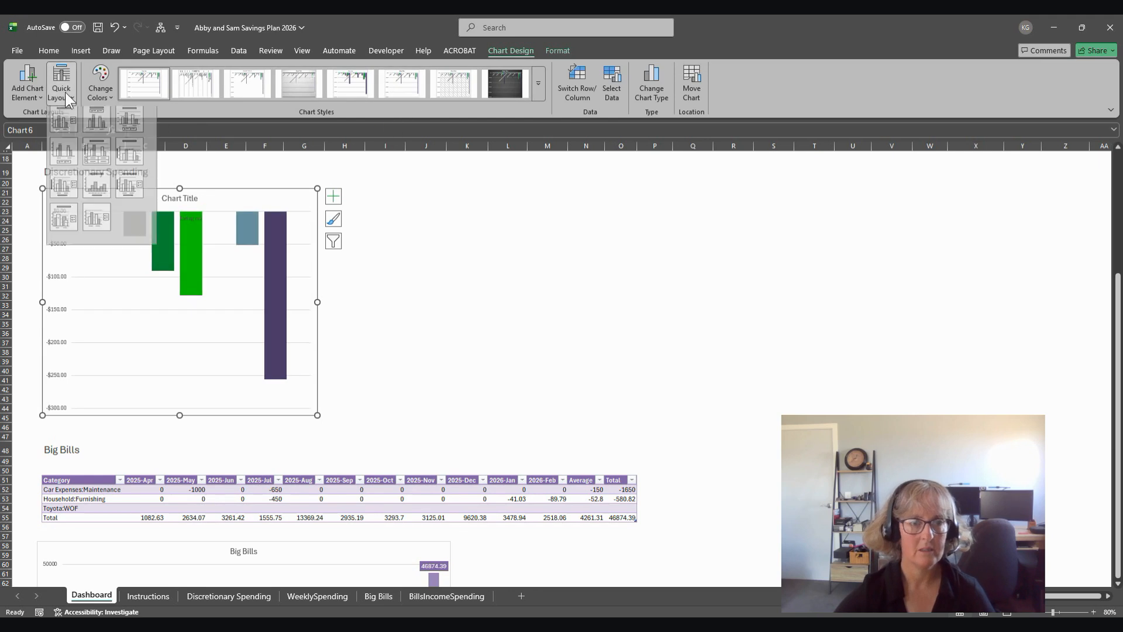
pyautogui.click(129, 190)
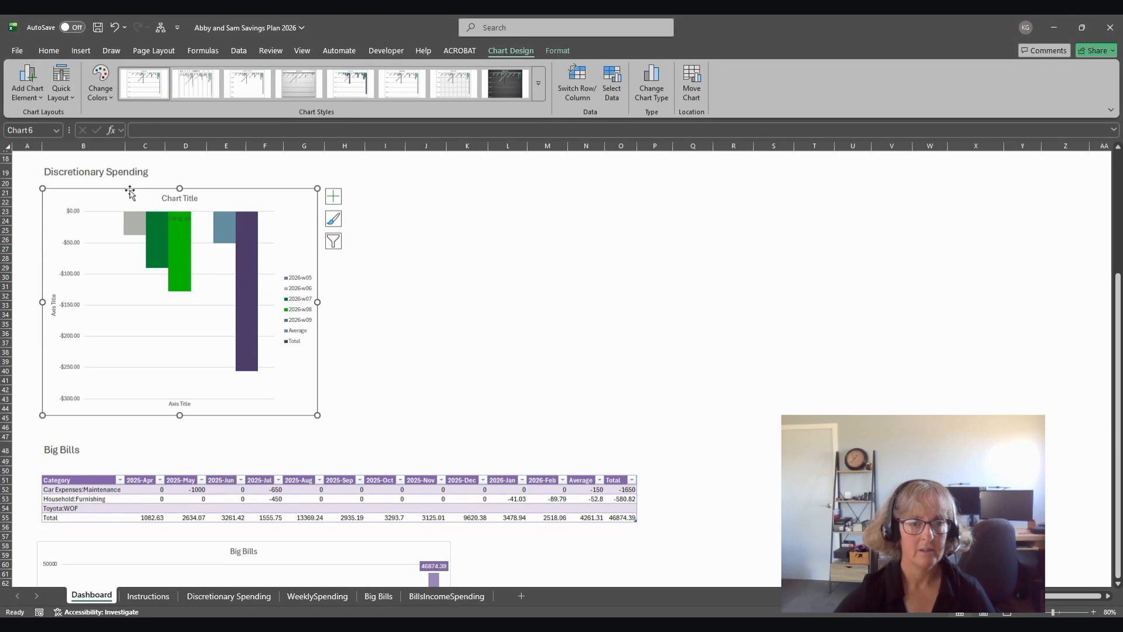
pyautogui.click(178, 200)
pyautogui.press('Delete')
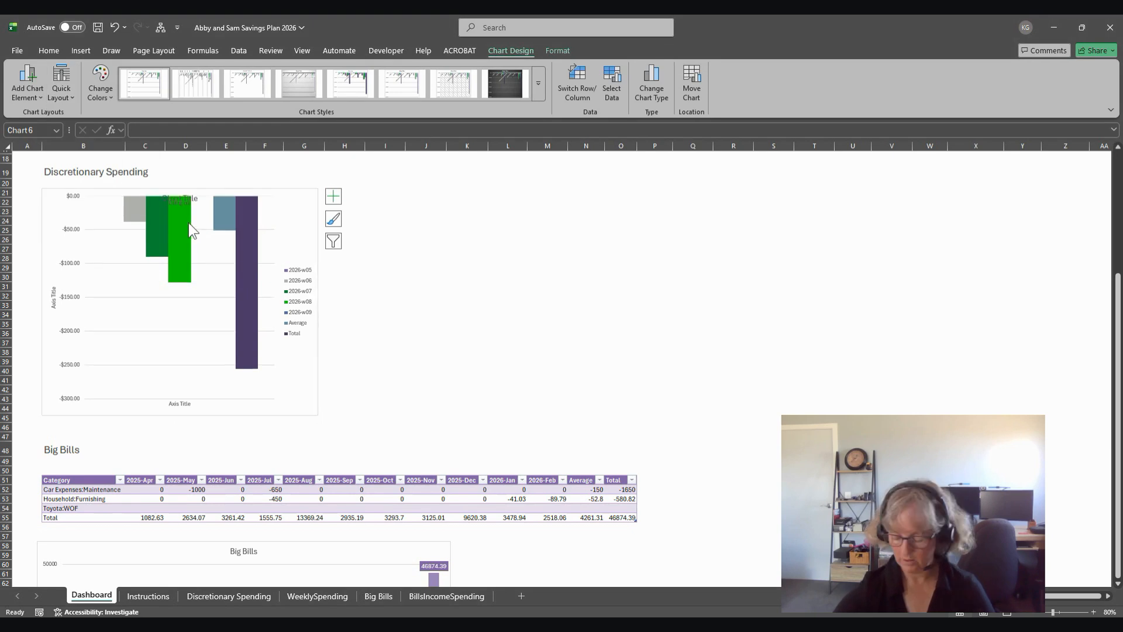
# Step: Set the chart's legend position to Bottom
pyautogui.click(302, 299)
pyautogui.rightClick(302, 300)
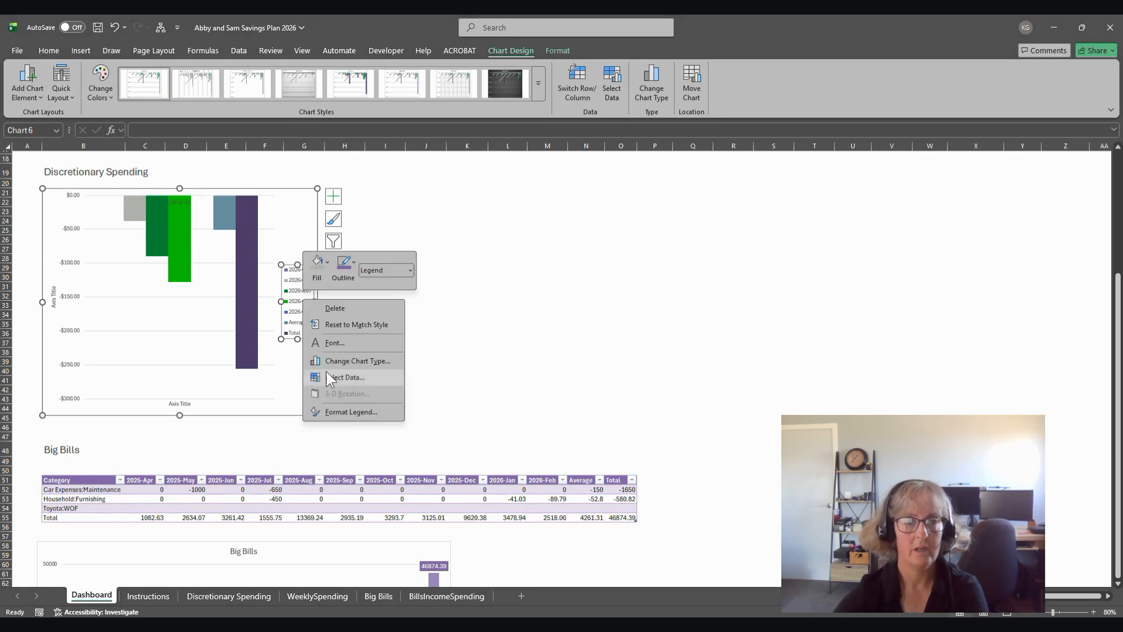
pyautogui.click(341, 408)
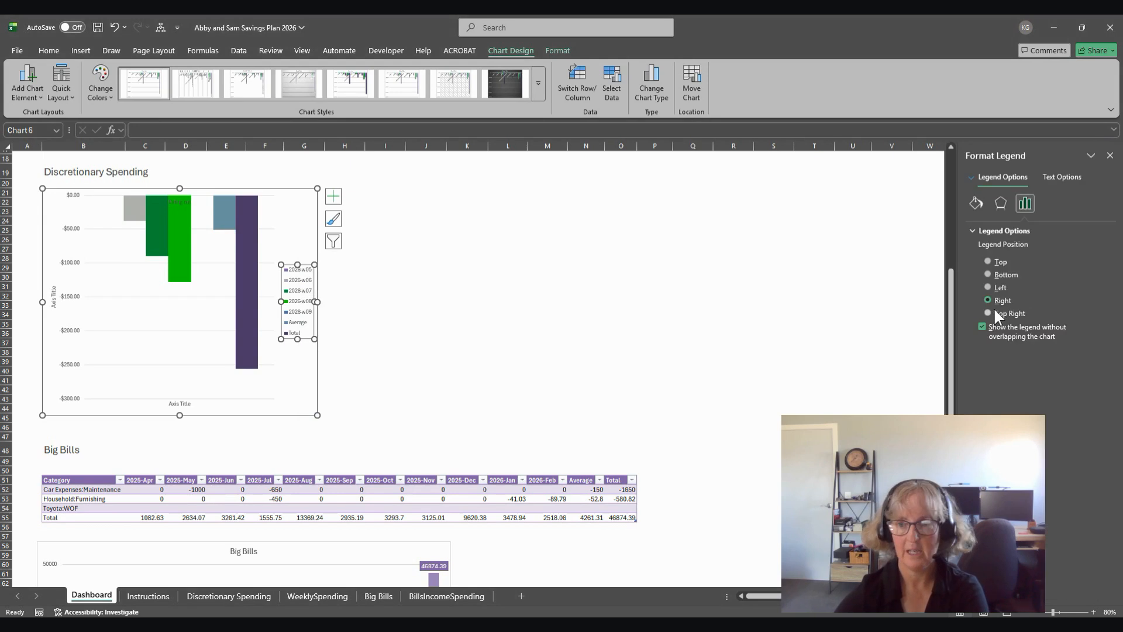
pyautogui.click(988, 274)
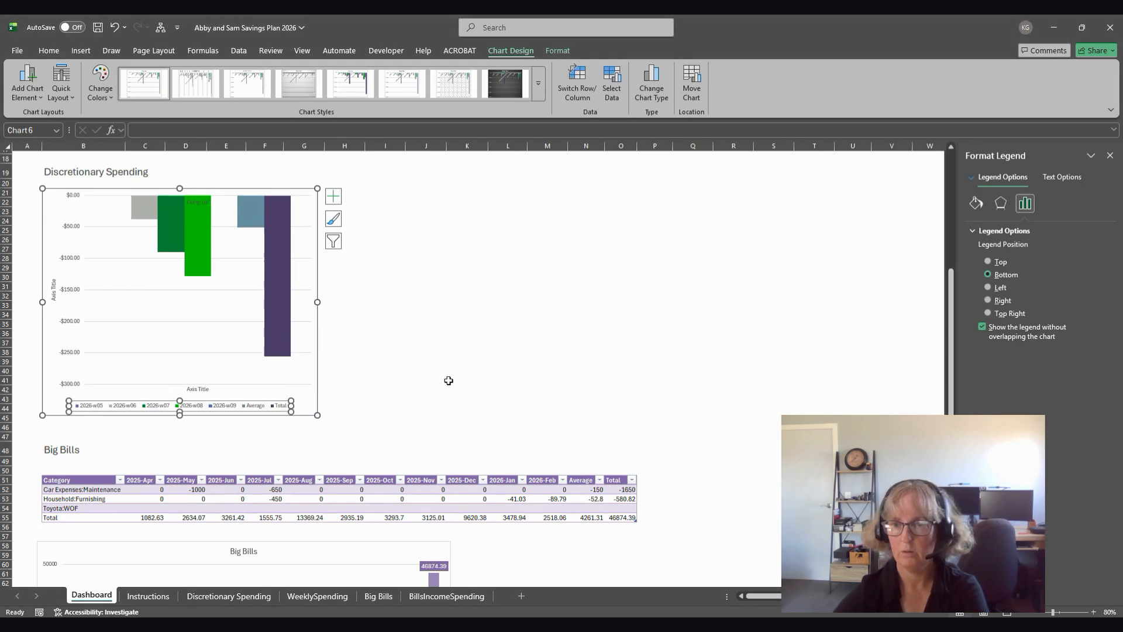
# Step: Delete the horizontal and vertical axis titles from the Eating out chart
pyautogui.click(200, 390)
pyautogui.press('Delete')
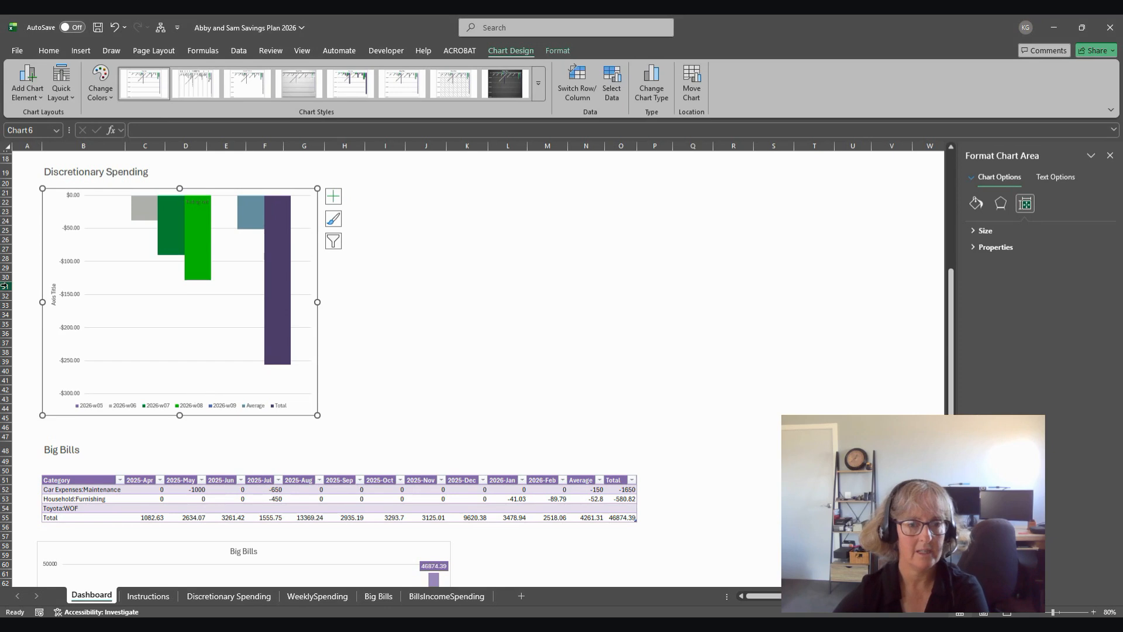
pyautogui.click(54, 295)
pyautogui.press('Delete')
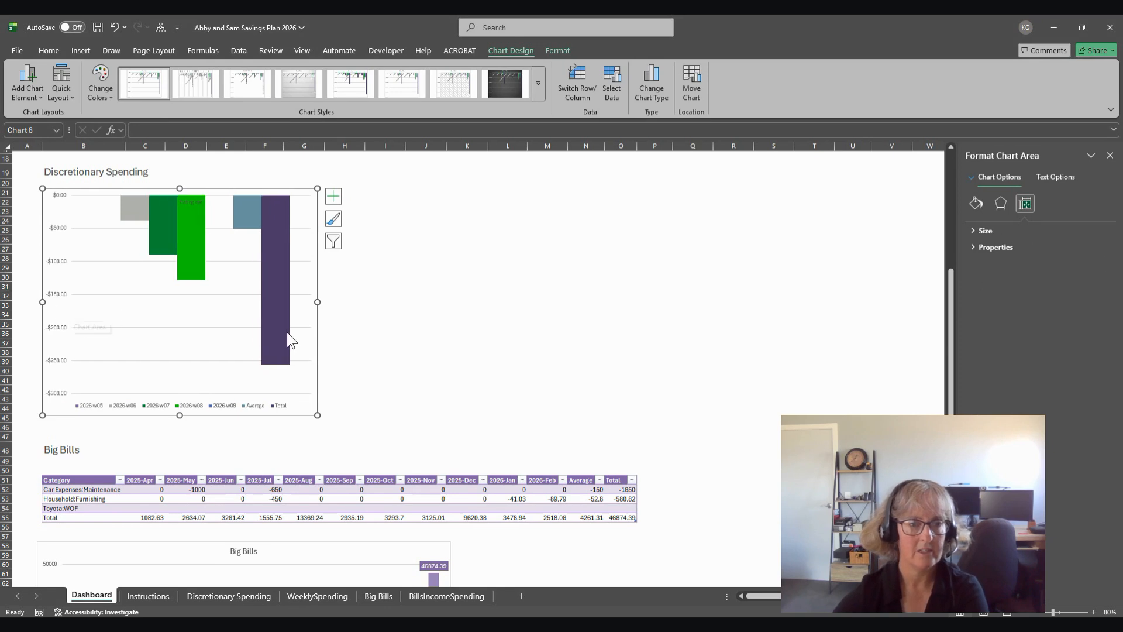
# Step: Set the label position of the Eating out chart's horizontal category axis to Low
pyautogui.click(198, 201)
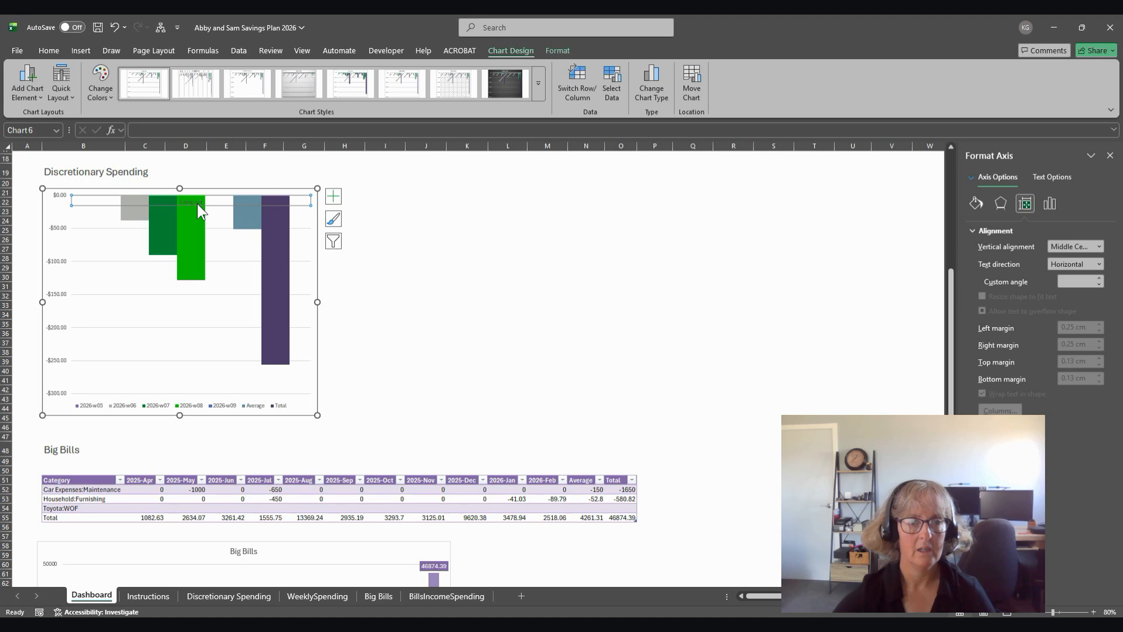
pyautogui.rightClick(198, 203)
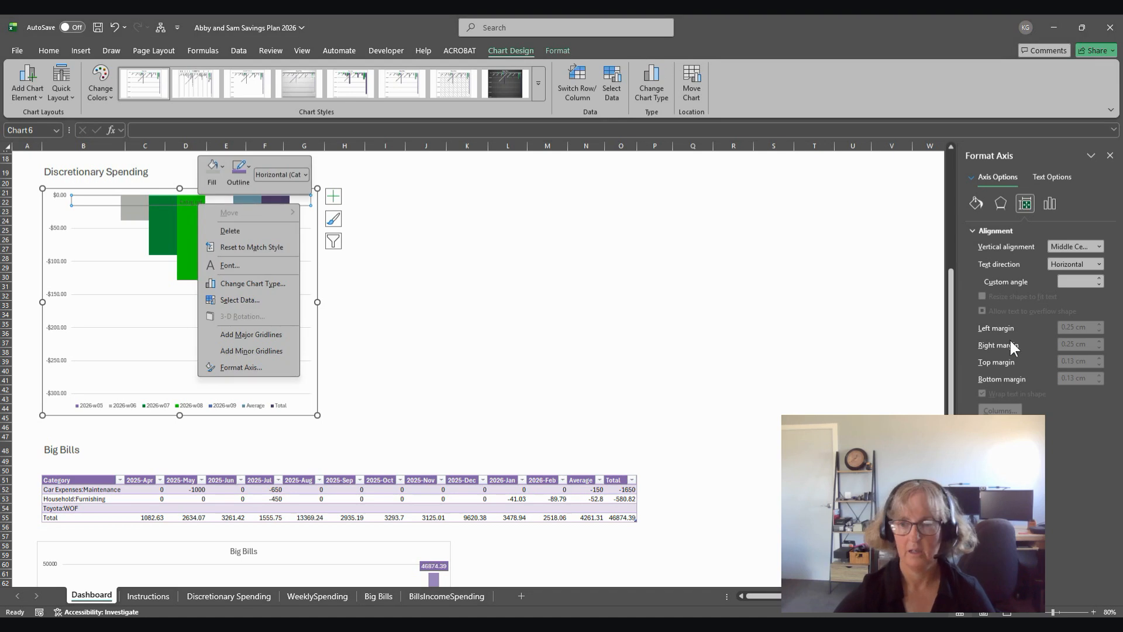
pyautogui.click(1050, 205)
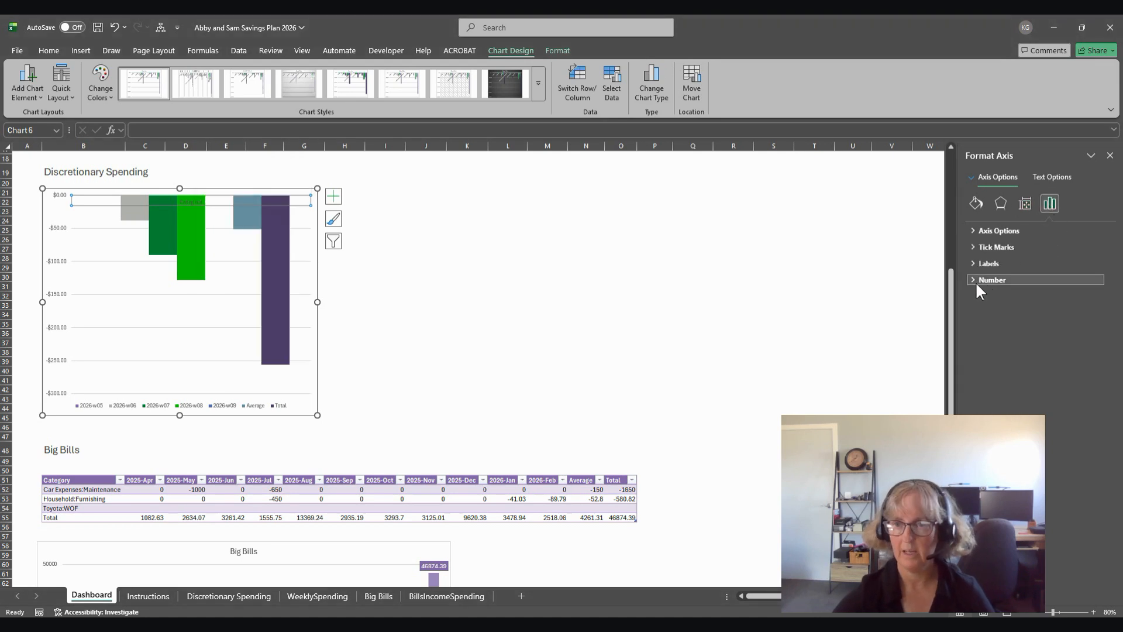
pyautogui.click(982, 264)
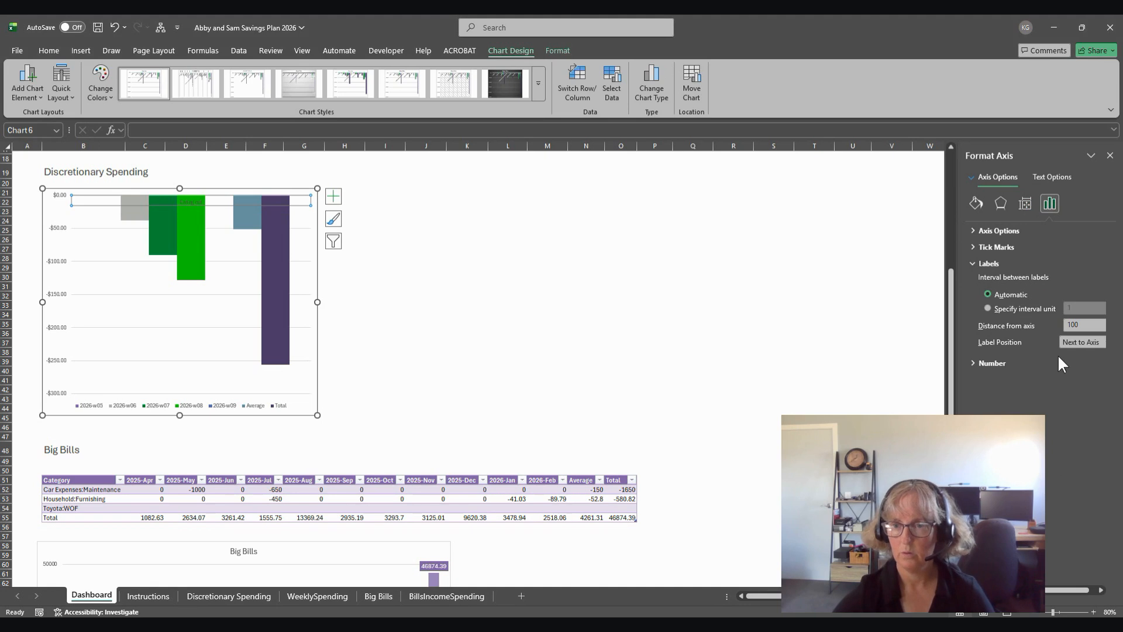
pyautogui.click(1075, 342)
pyautogui.click(1063, 377)
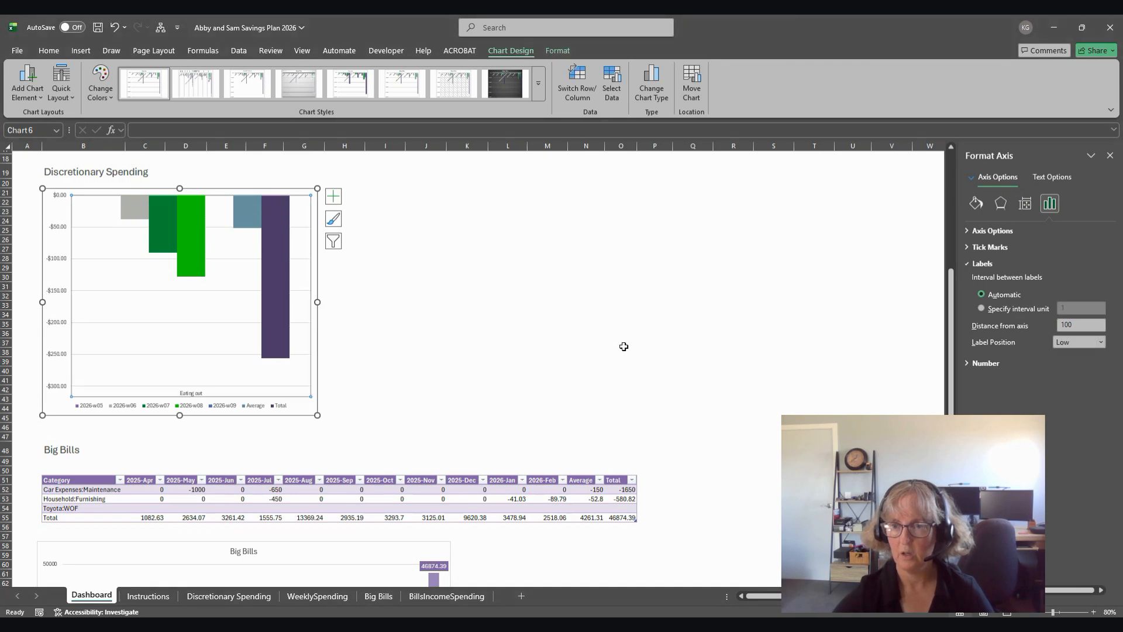
pyautogui.click(455, 349)
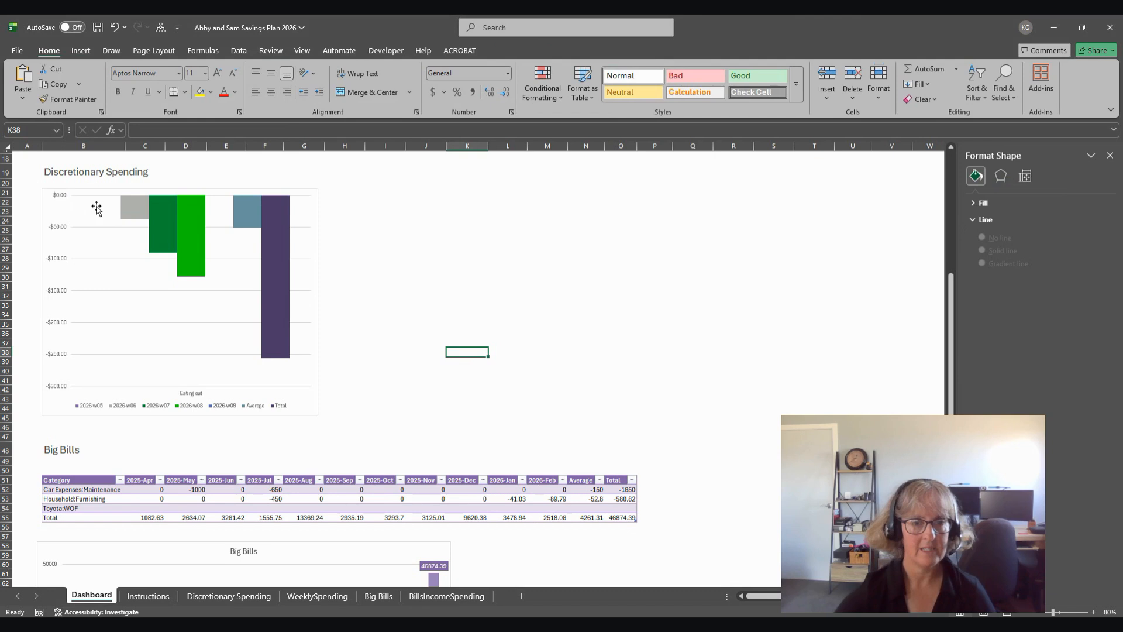
# Step: Add data labels to the 2026-w06, 2026-w07, 2026-w08 and Average columns of the Eating out chart
pyautogui.rightClick(127, 213)
pyautogui.click(150, 308)
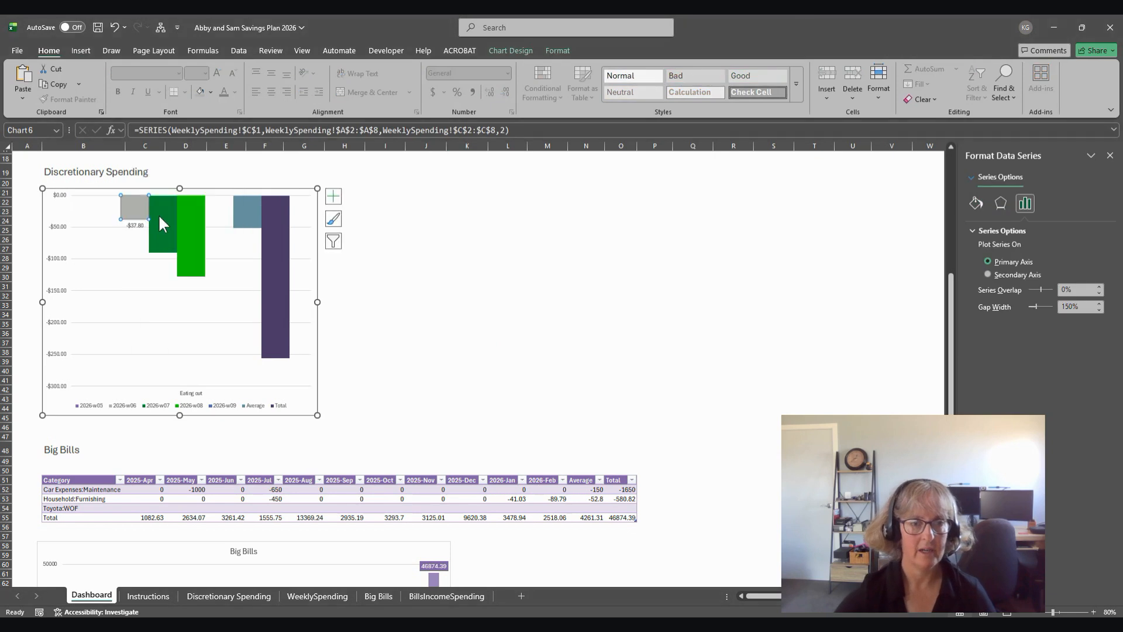
pyautogui.rightClick(159, 214)
pyautogui.click(194, 308)
pyautogui.rightClick(186, 267)
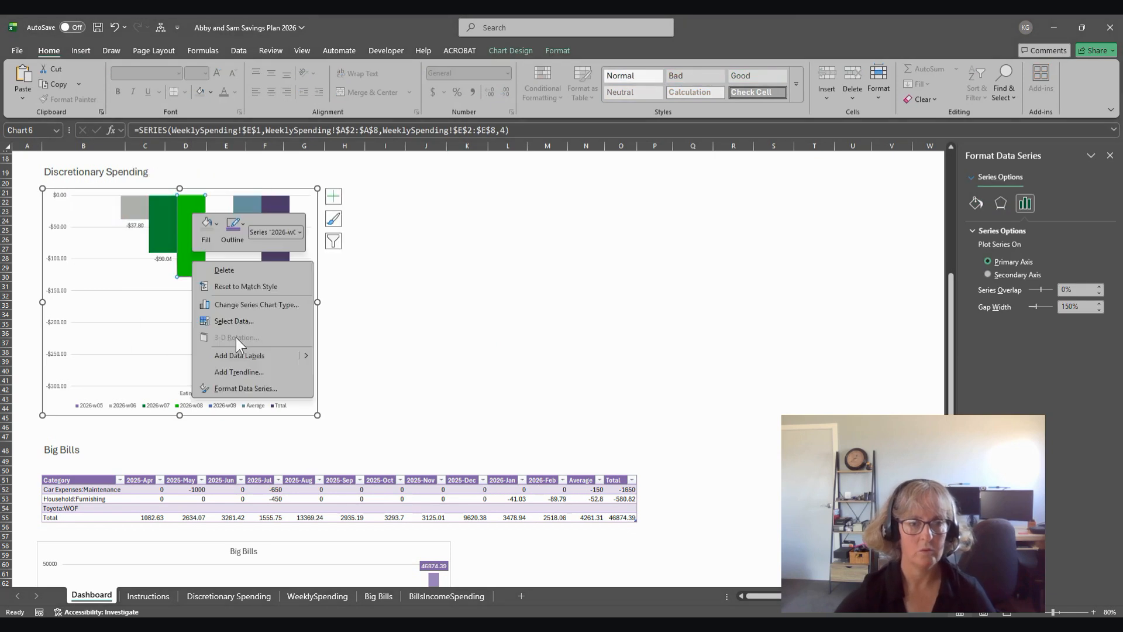
pyautogui.click(235, 355)
pyautogui.rightClick(252, 214)
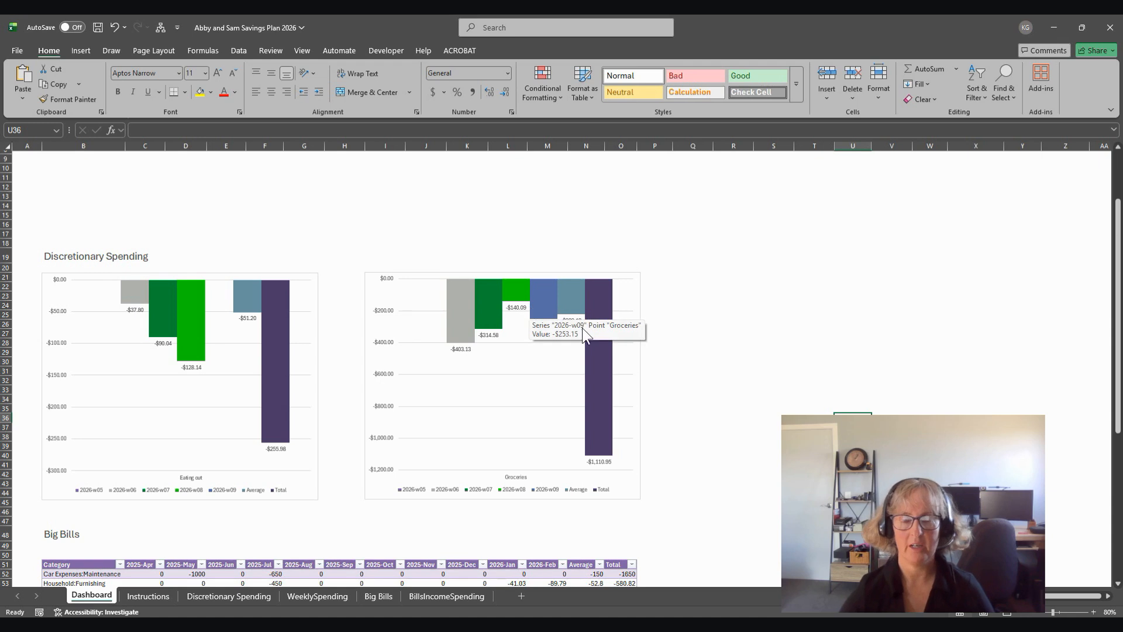
# Step: Draft a formula-based conditional formatting rule for the 2026-Feb values on the Discretionary Spending sheet, using the relative reference =L2, and cancel it
pyautogui.click(227, 594)
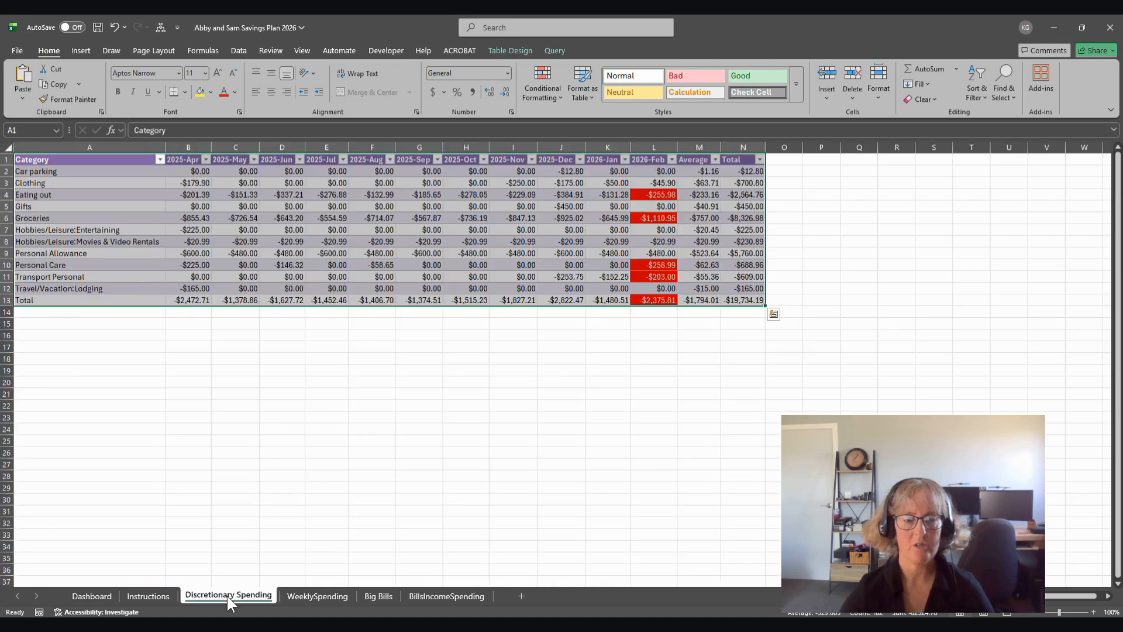
pyautogui.click(413, 464)
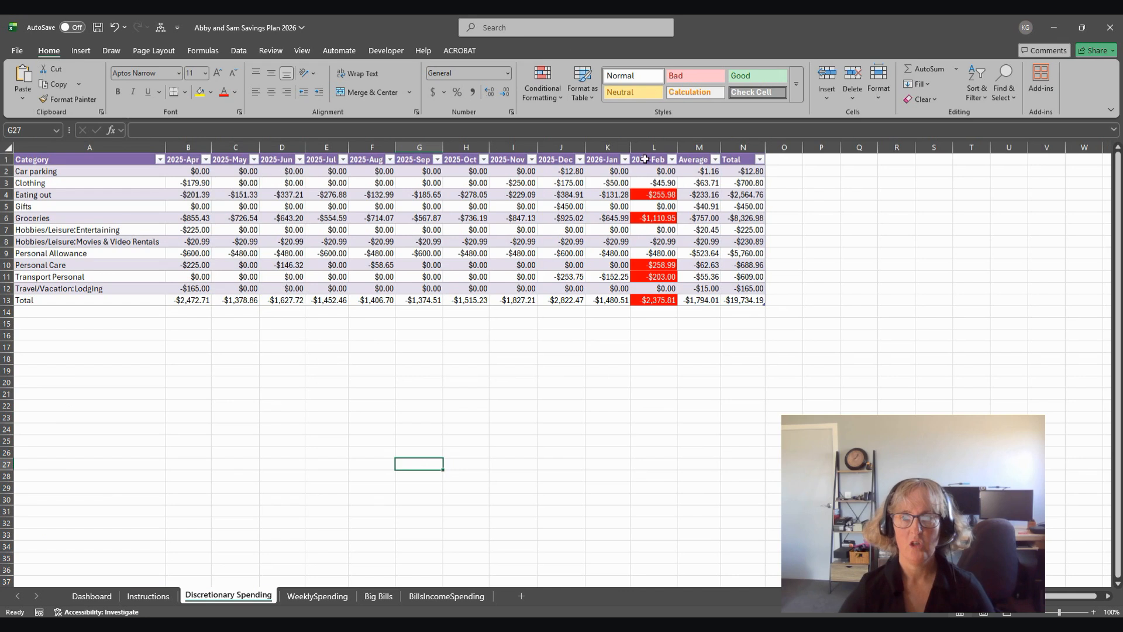
pyautogui.click(647, 157)
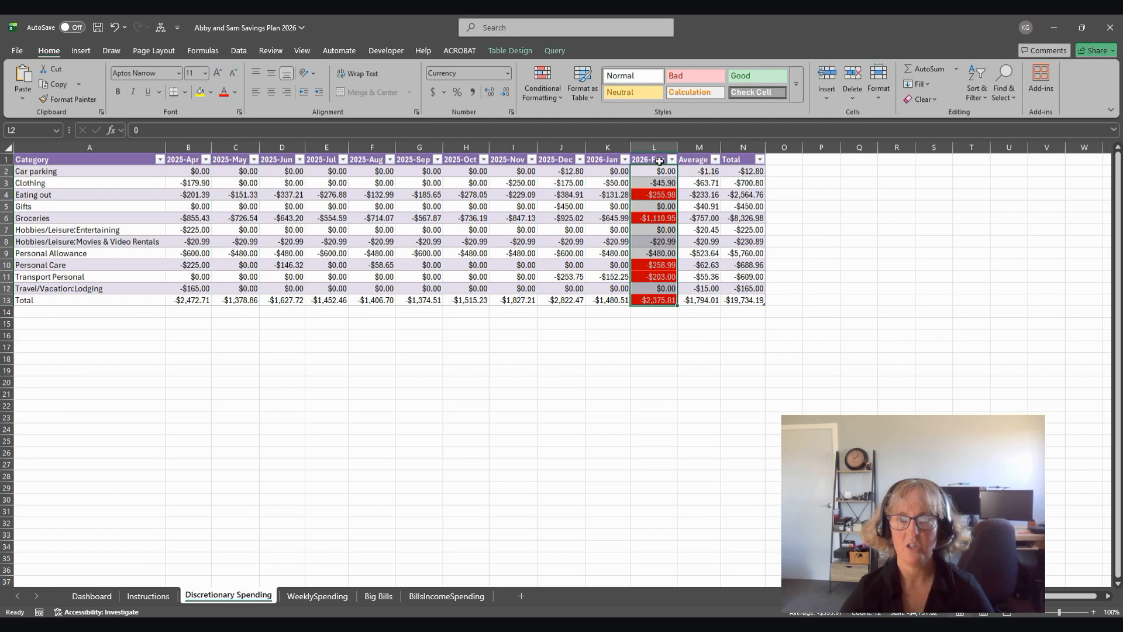
pyautogui.click(542, 76)
pyautogui.click(560, 242)
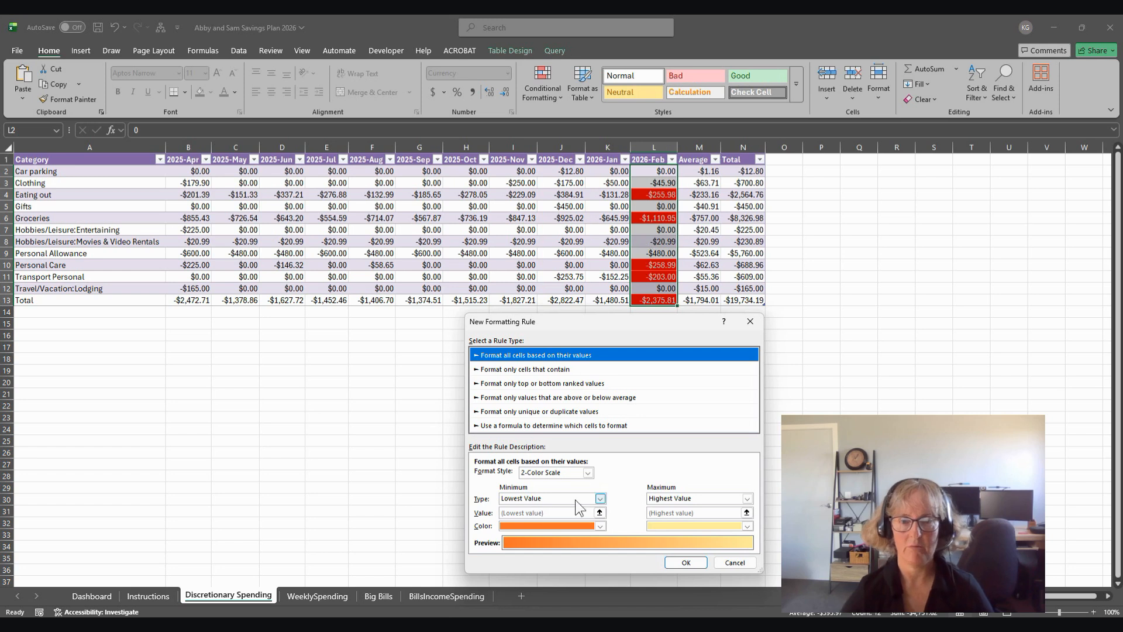
pyautogui.click(520, 425)
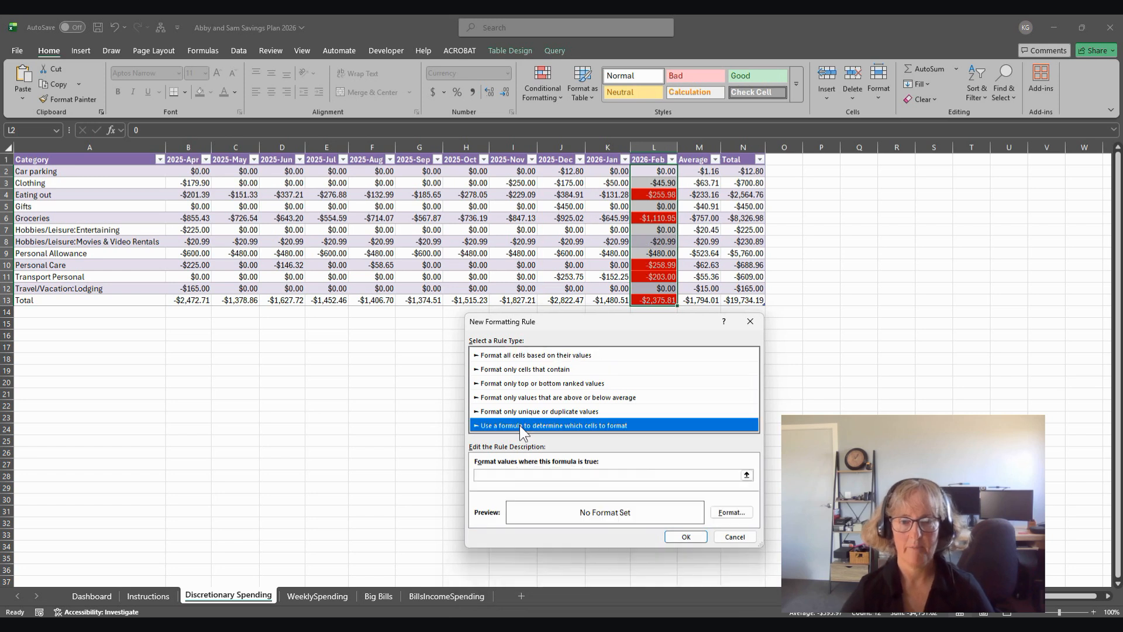
pyautogui.click(542, 476)
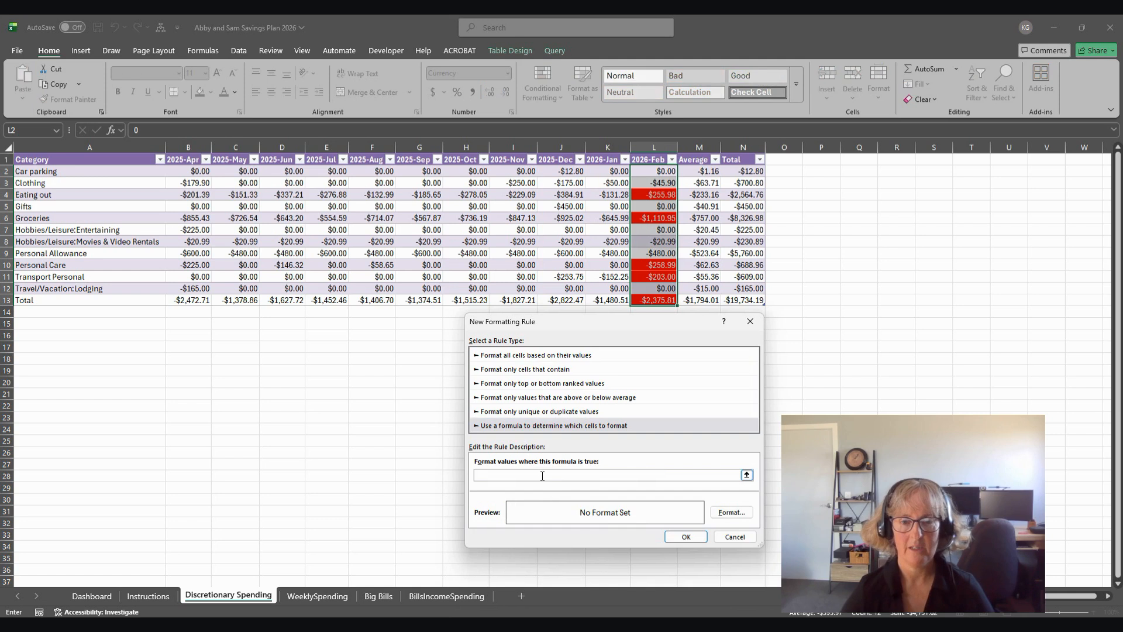
pyautogui.click(647, 171)
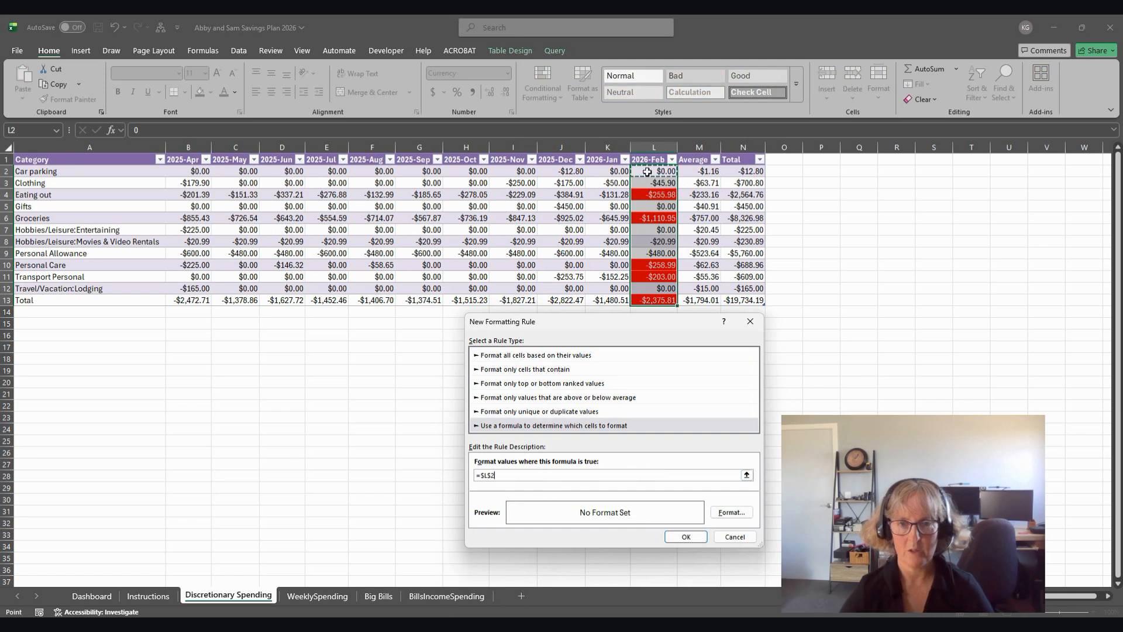
pyautogui.doubleClick(488, 475)
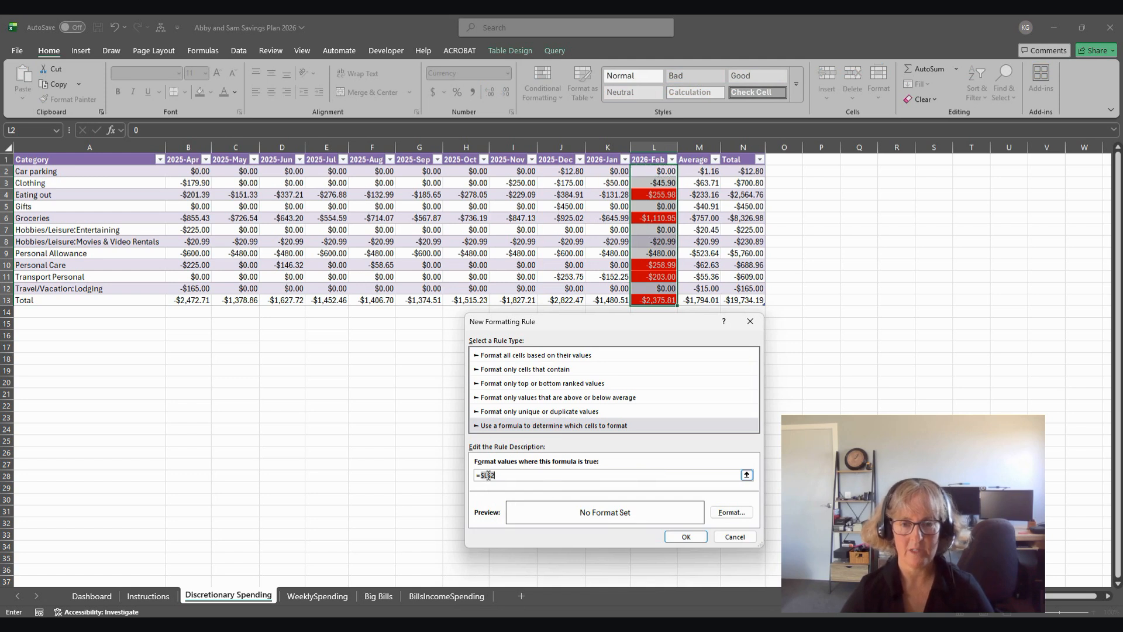
pyautogui.press('F4')
pyautogui.press('F4')
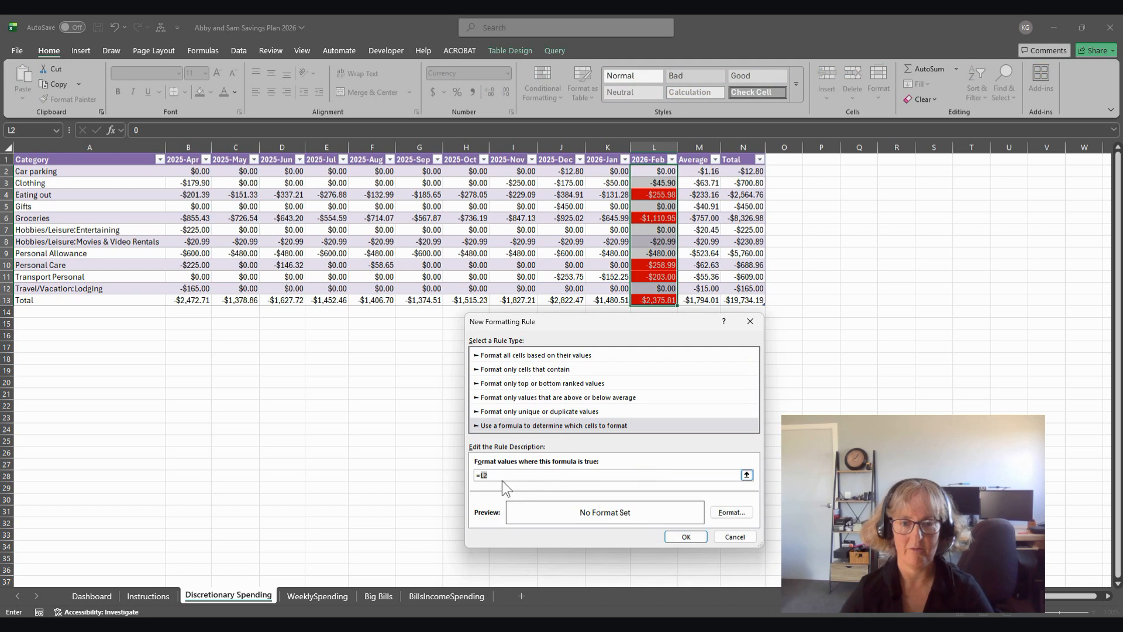
pyautogui.press('F4')
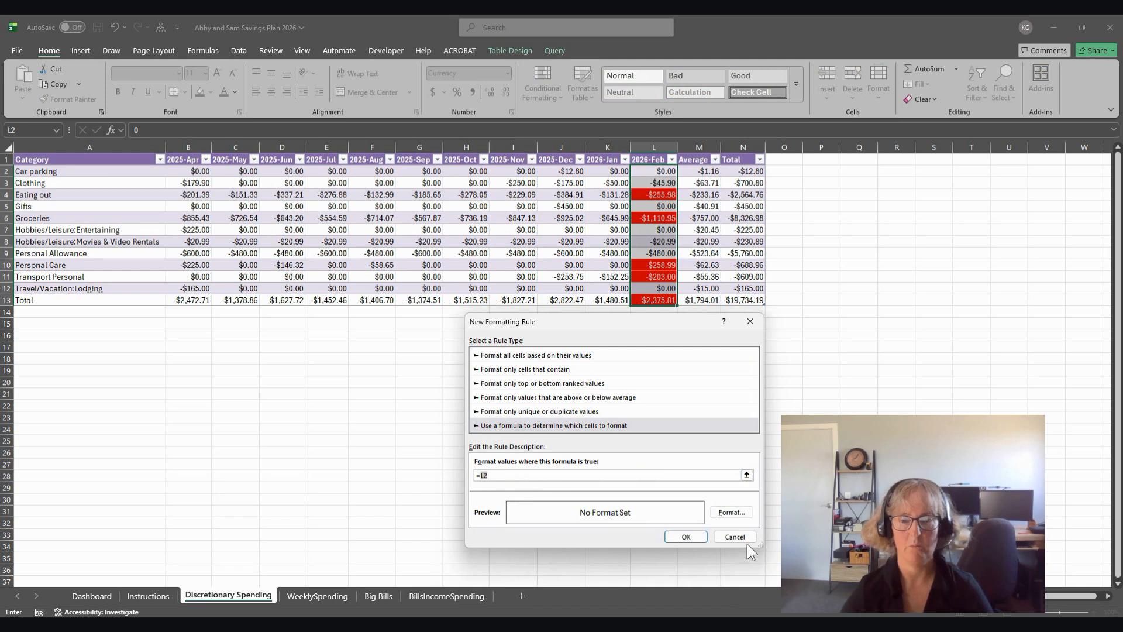
pyautogui.click(743, 538)
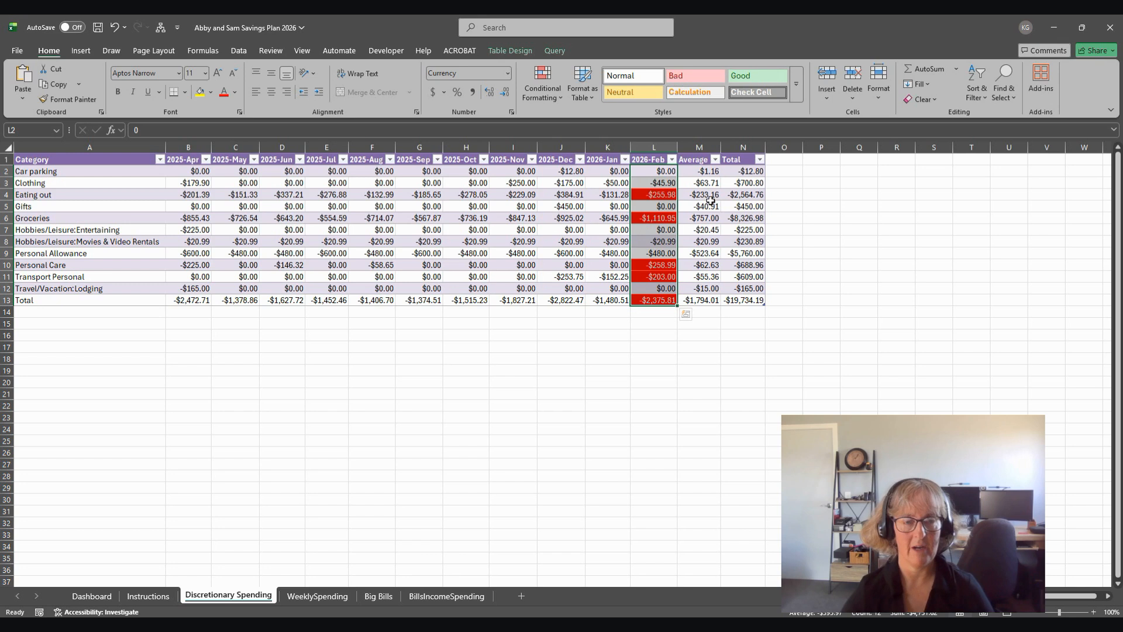
# Step: Examine the 2026-Feb Groceries amount on the Discretionary Spending sheet and its weekly breakdown on the WeeklySpending sheet
pyautogui.click(658, 237)
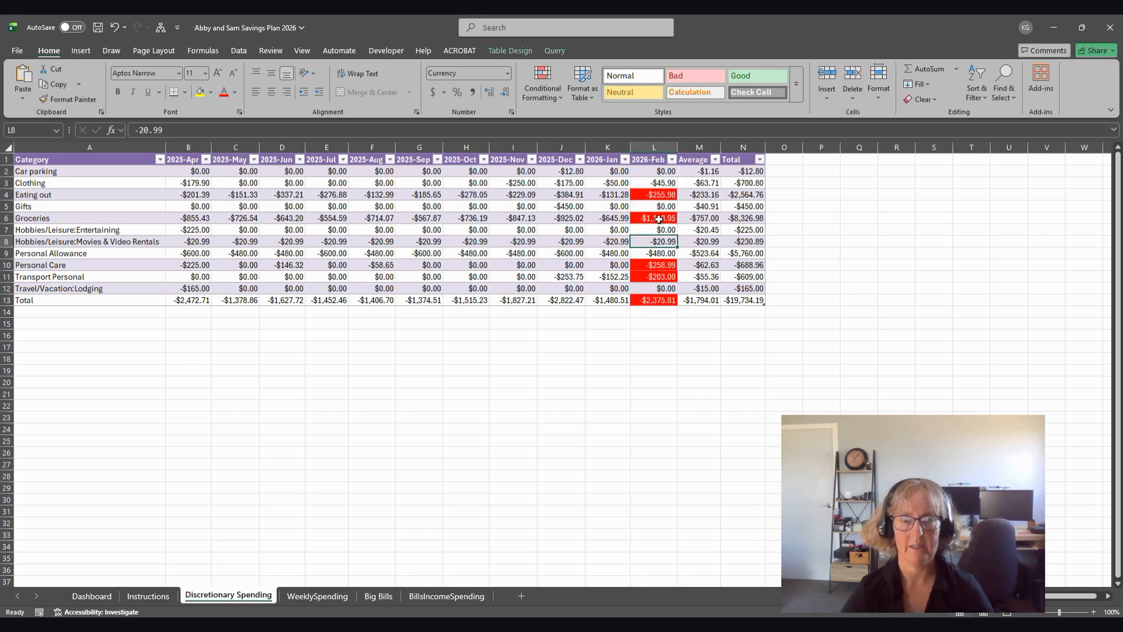
pyautogui.click(659, 218)
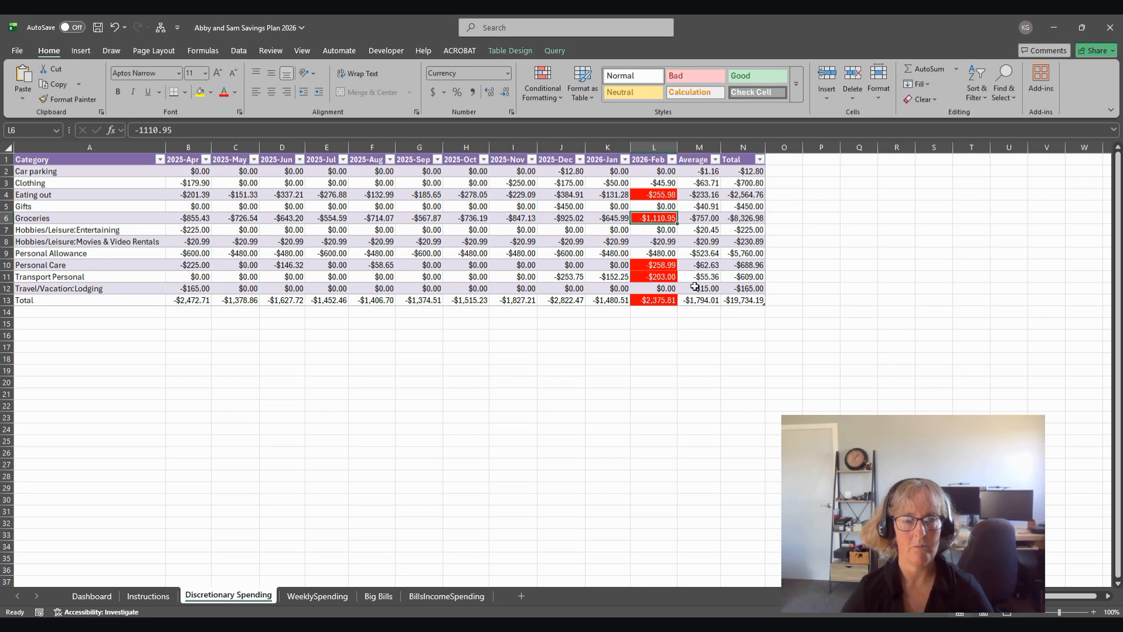
pyautogui.click(325, 594)
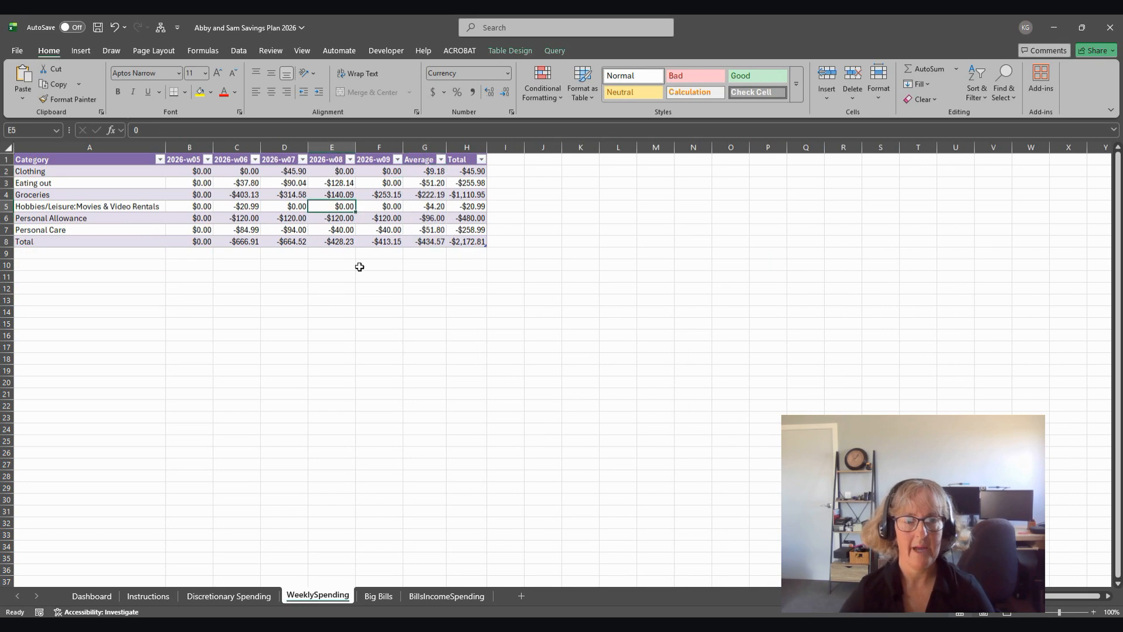
pyautogui.click(11, 194)
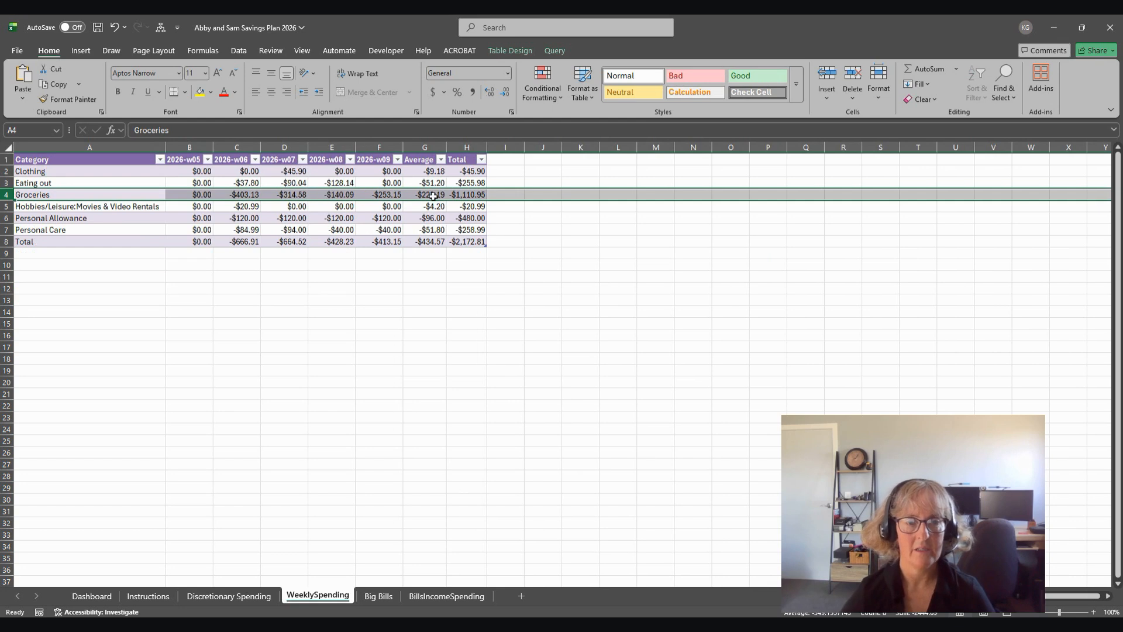
pyautogui.click(237, 194)
pyautogui.click(304, 195)
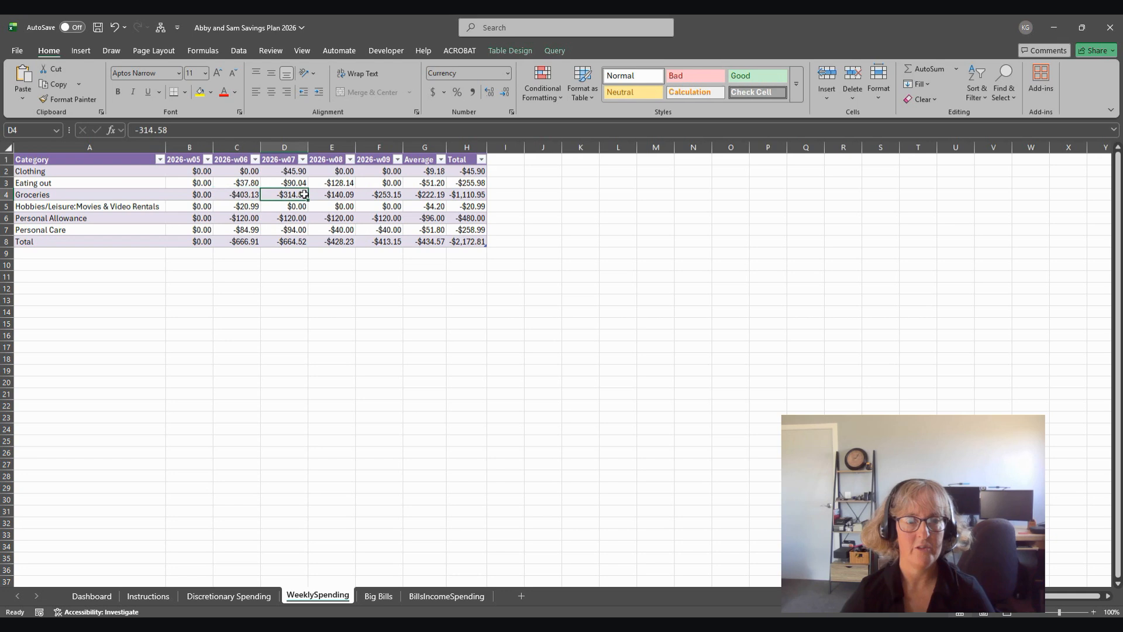
# Step: Switch to HomeBank's Statistics Report, inspect the Groceries transactions for 2026-w06 and 2026-w07, close the report and return to Excel's Dashboard sheet
pyautogui.moveTo(641, 625)
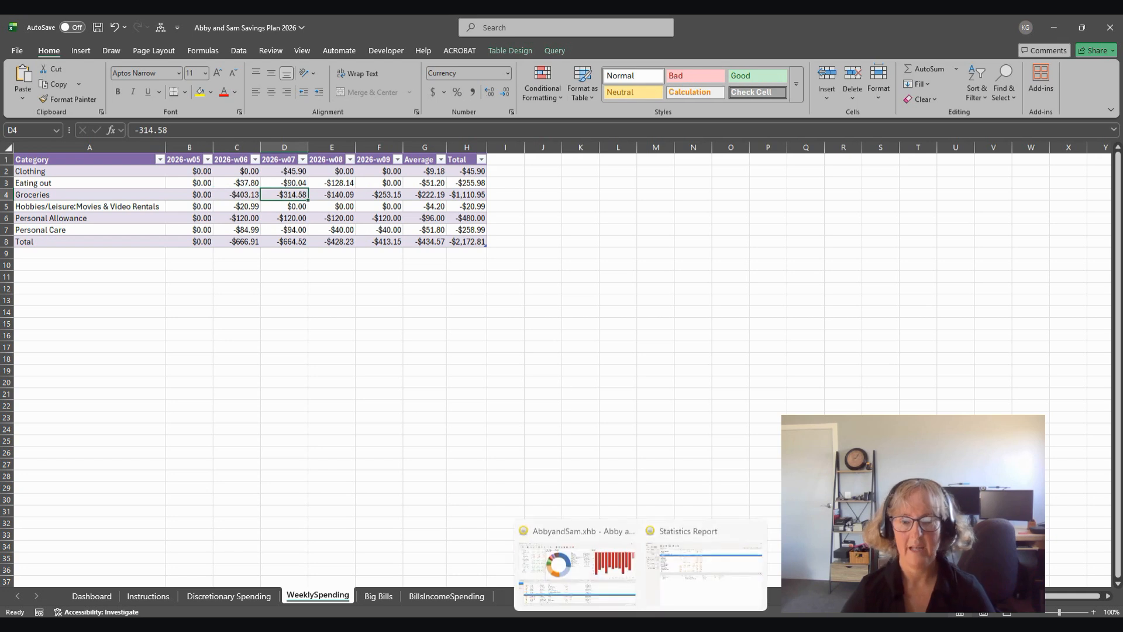
pyautogui.click(704, 564)
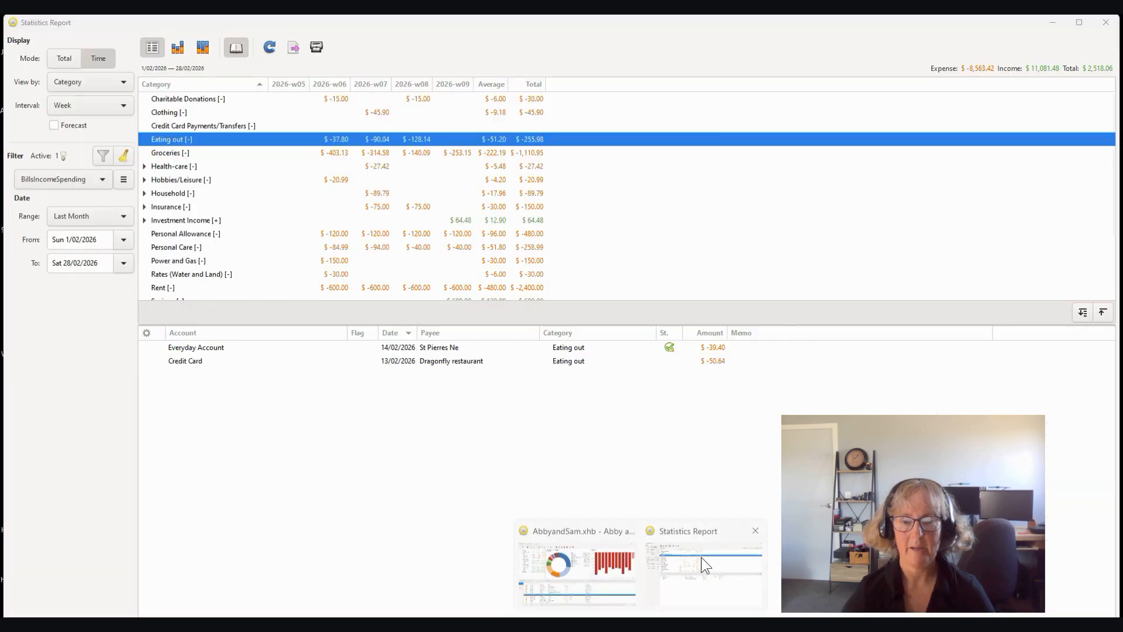
pyautogui.click(158, 153)
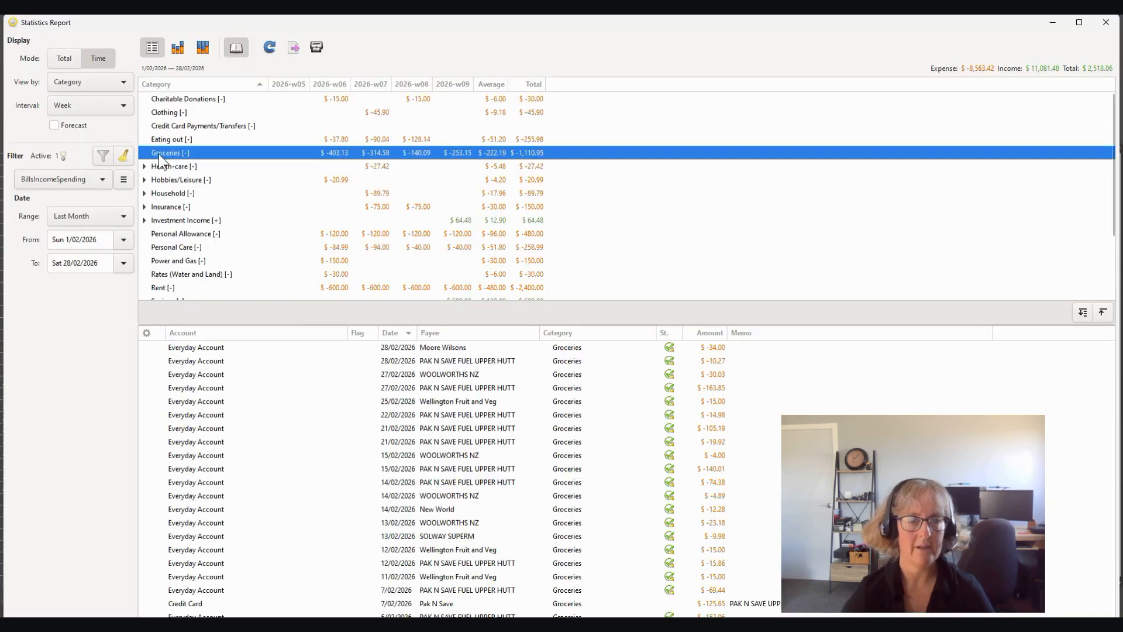
pyautogui.click(329, 153)
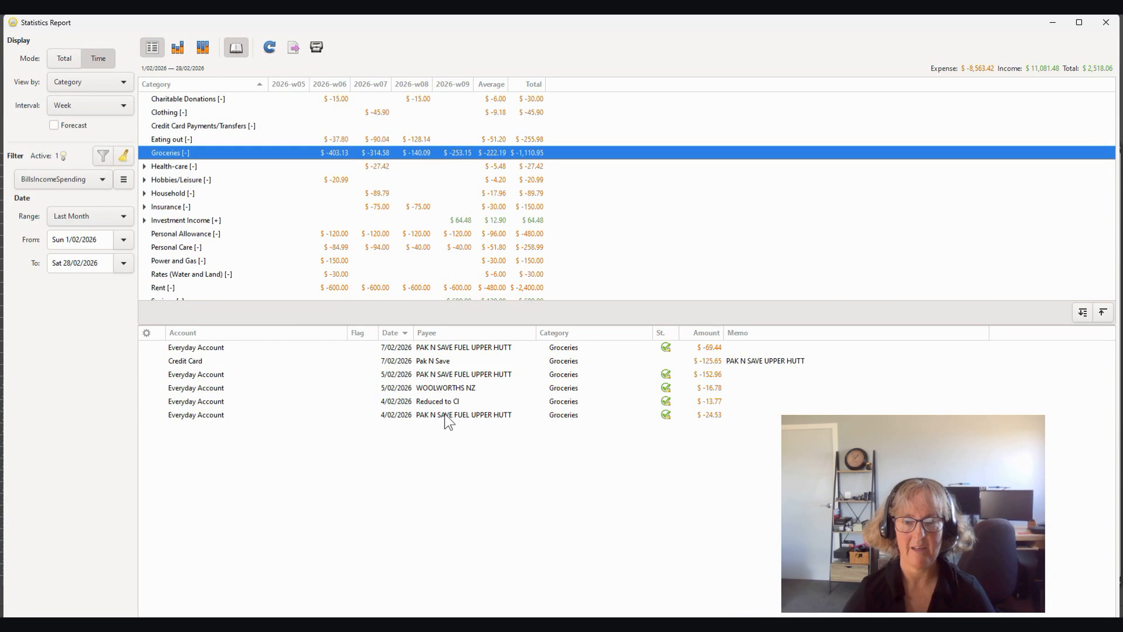
pyautogui.click(375, 152)
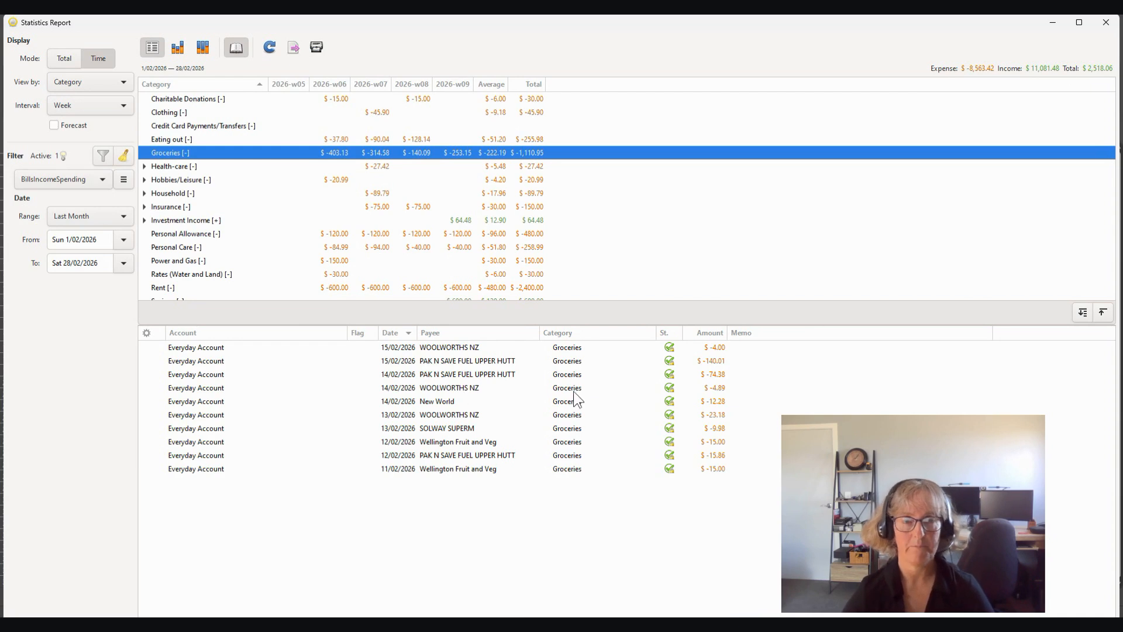
pyautogui.click(1105, 23)
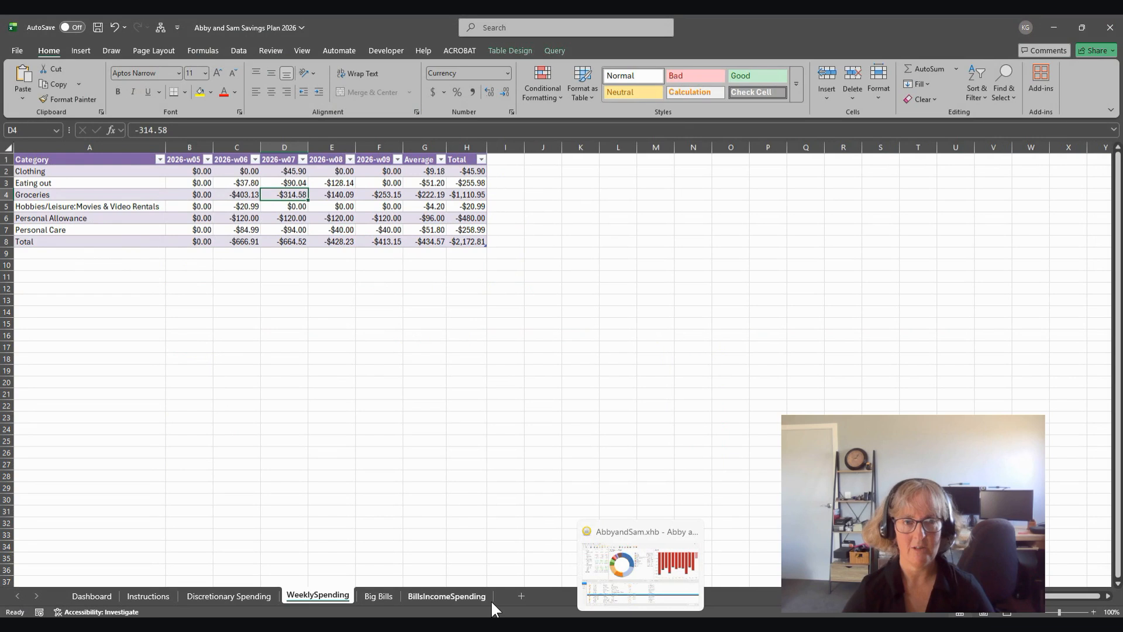
pyautogui.click(82, 596)
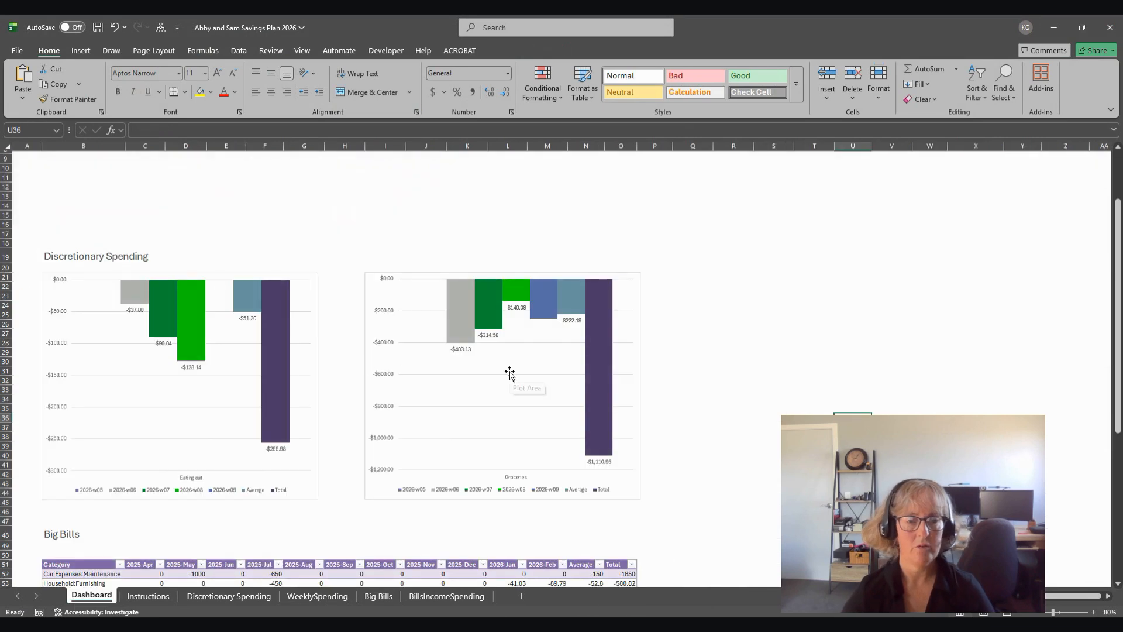